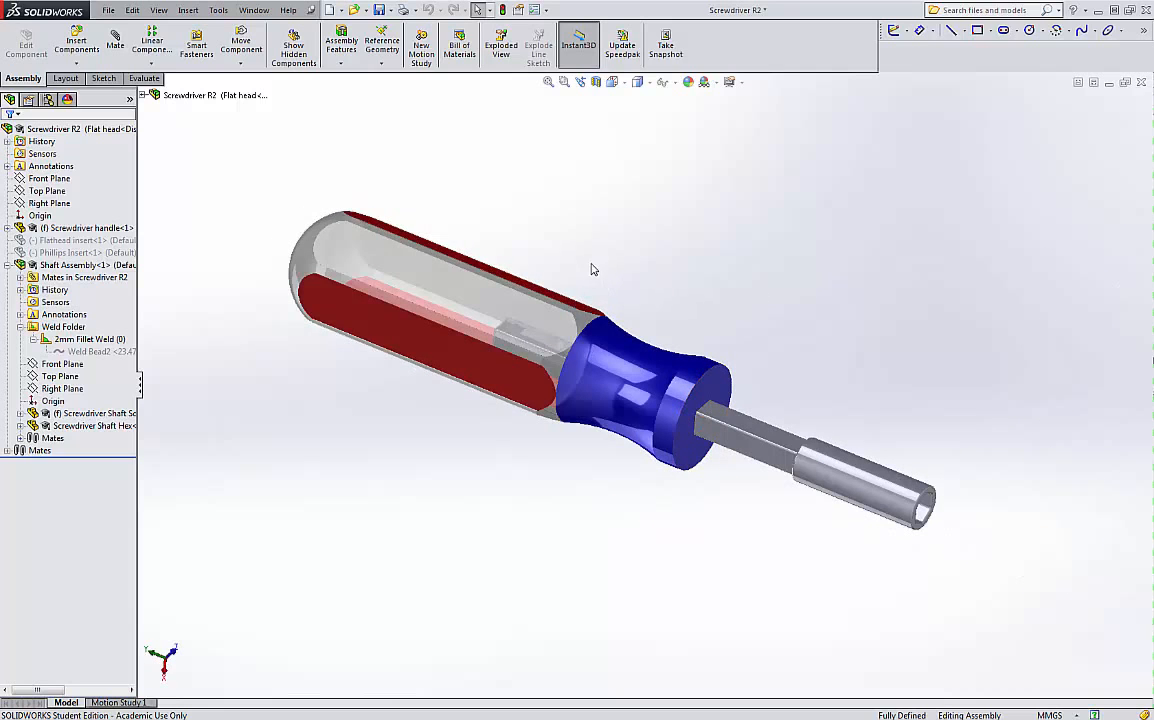
middle_drag(338, 314, 665, 526)
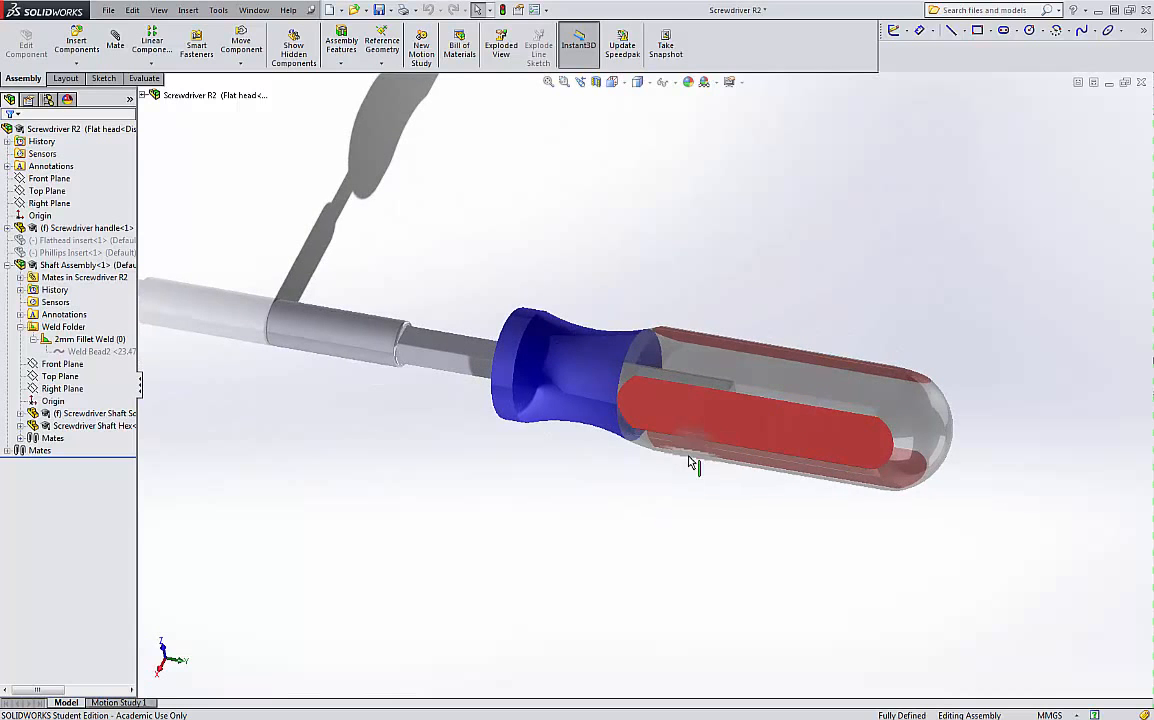
middle_drag(379, 391, 785, 549)
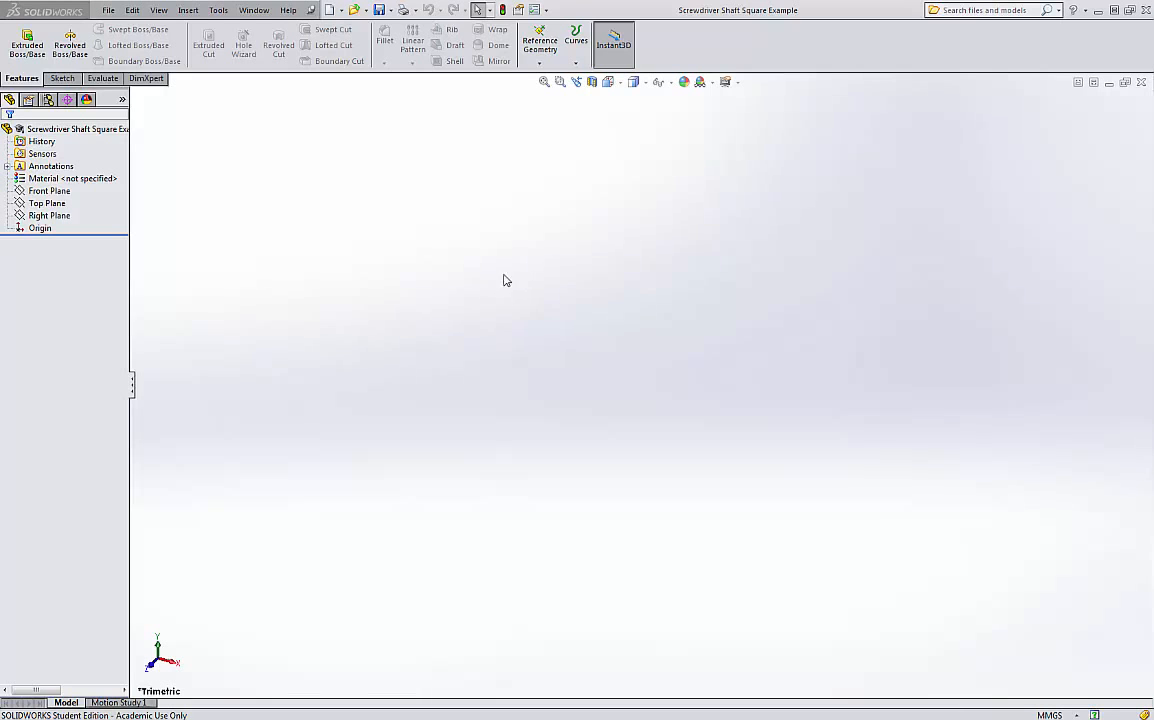
Start an Extruded Boss/Base on the Right Plane and sketch a corner rectangle about 20 by 19 mm around the origin.
click(31, 48)
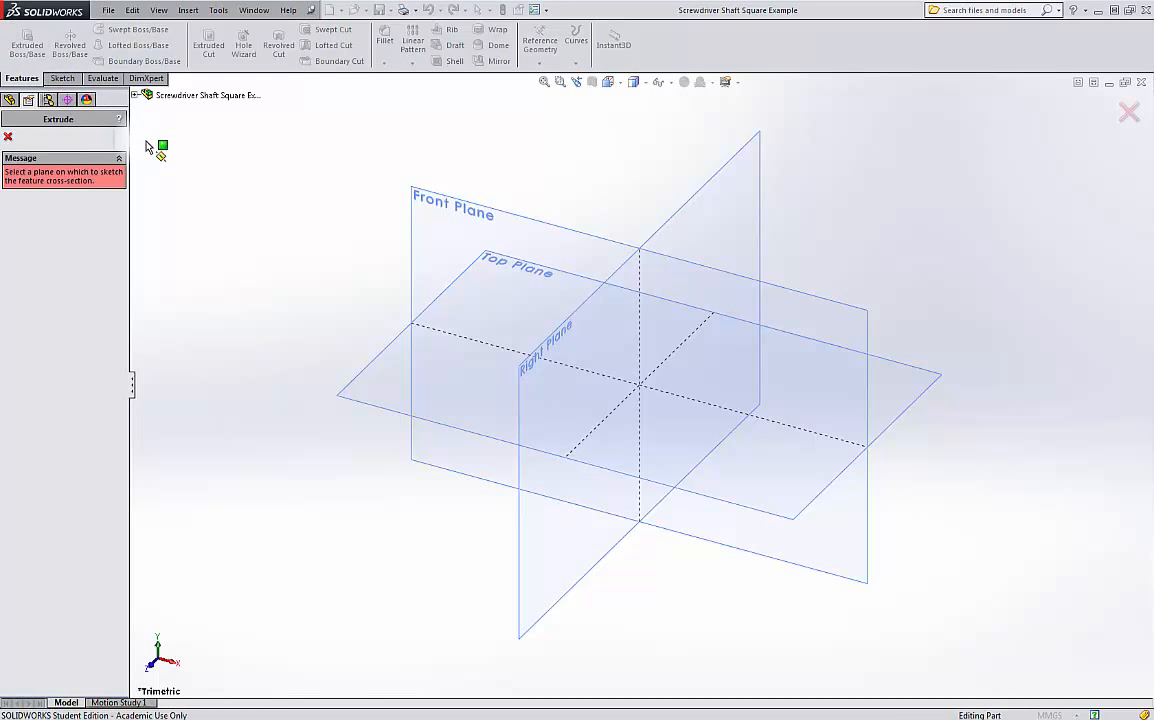
click(675, 219)
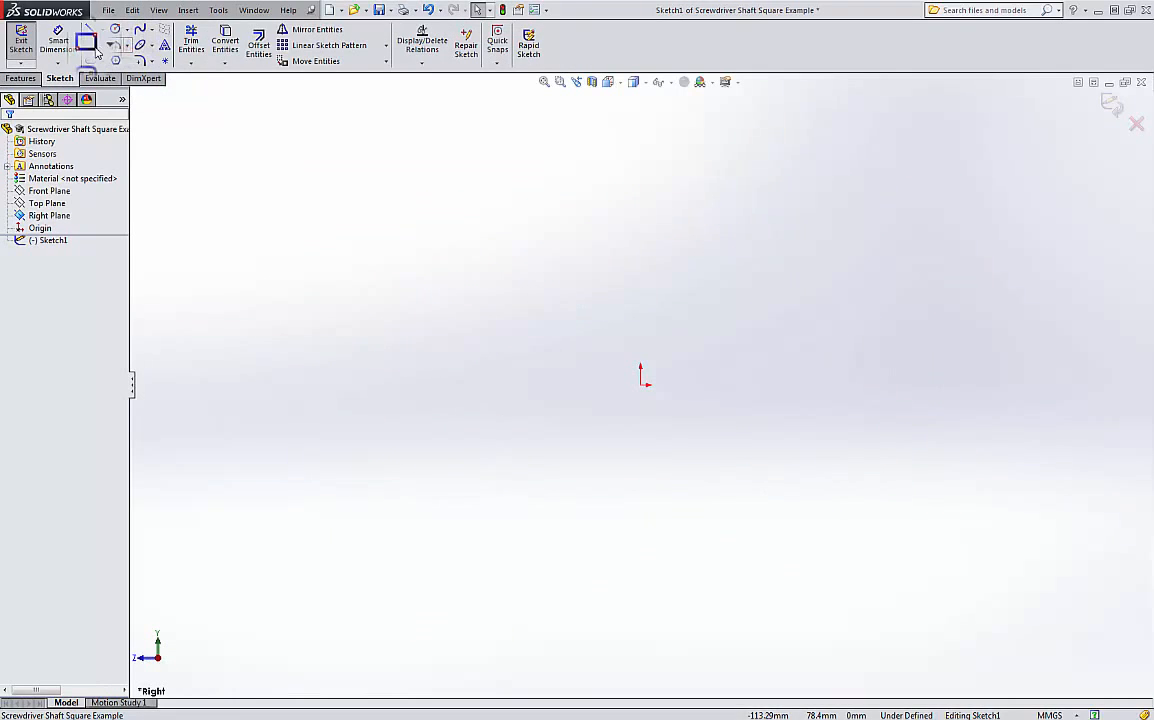
click(87, 43)
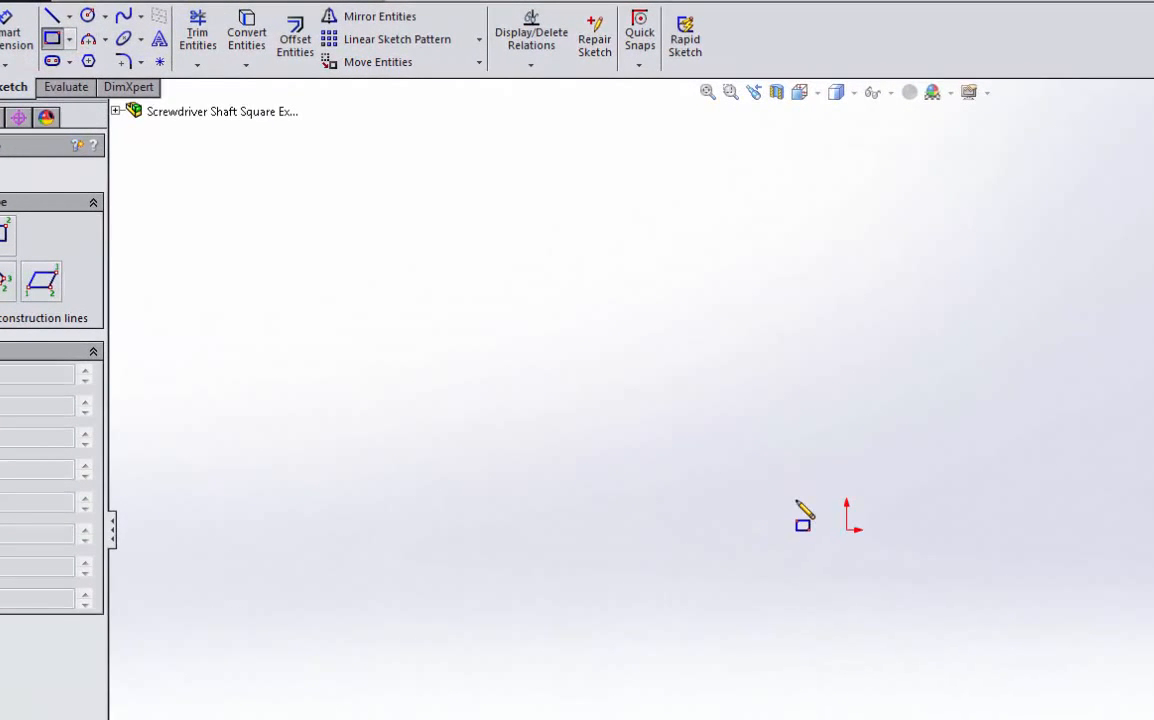
click(804, 480)
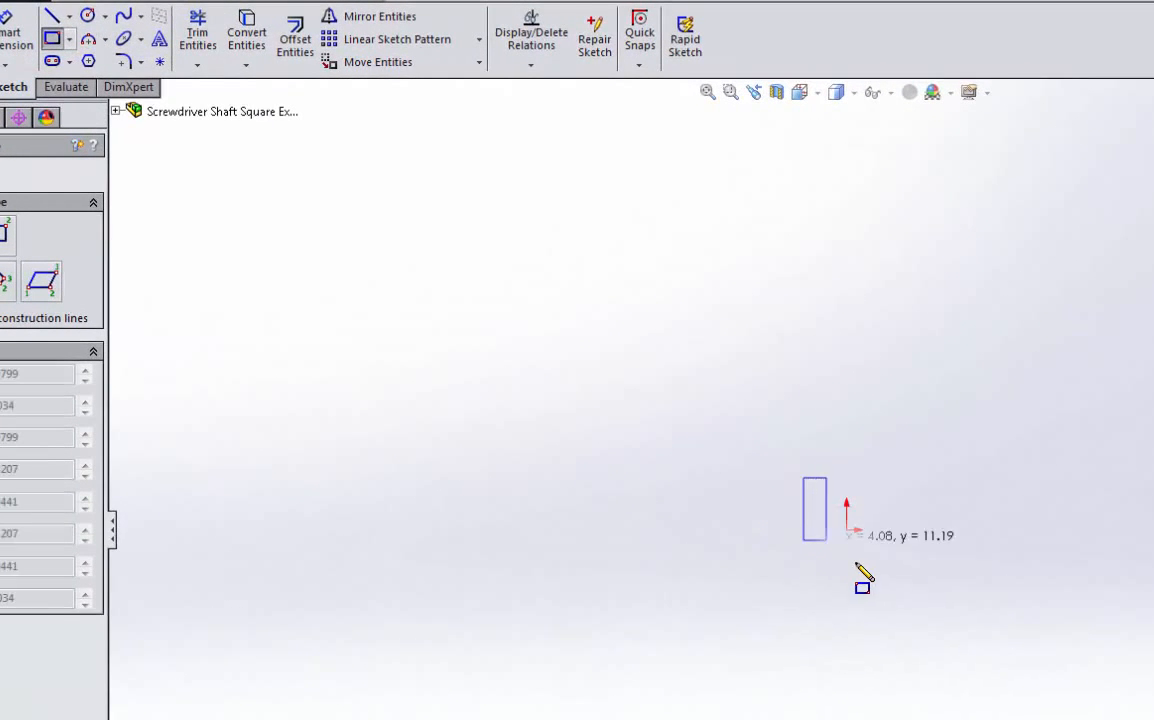
click(915, 584)
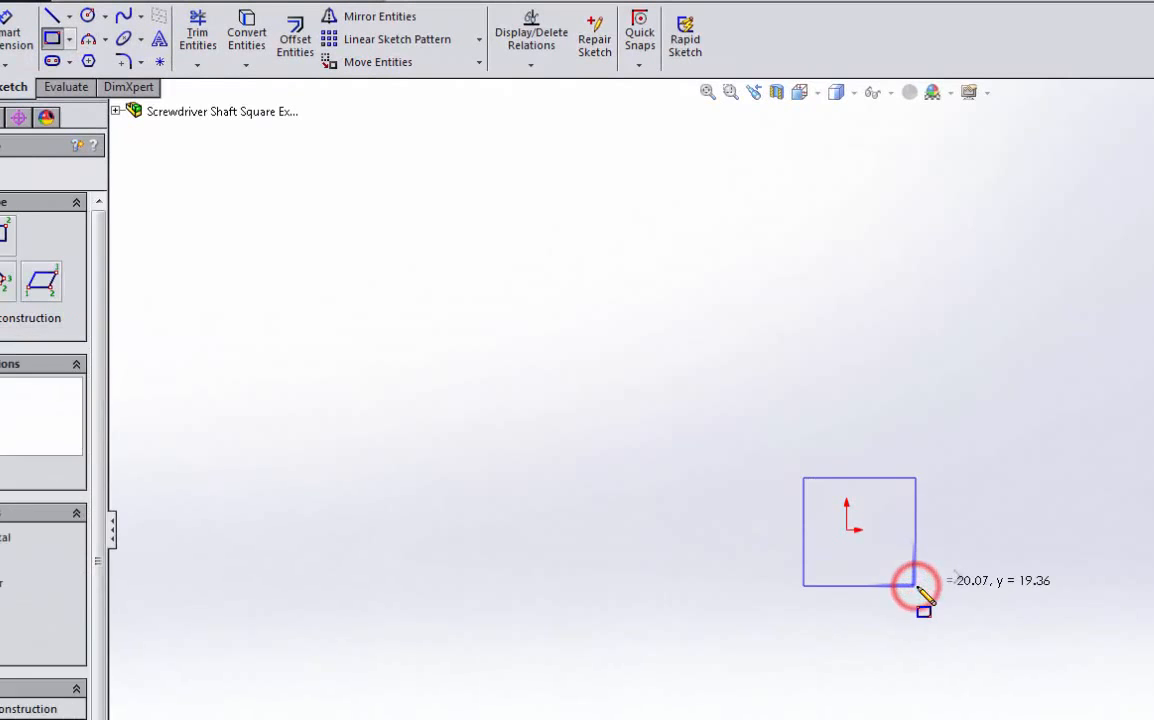
Draw a diagonal centerline from the rectangle's upper-left corner to its lower-right corner.
click(68, 20)
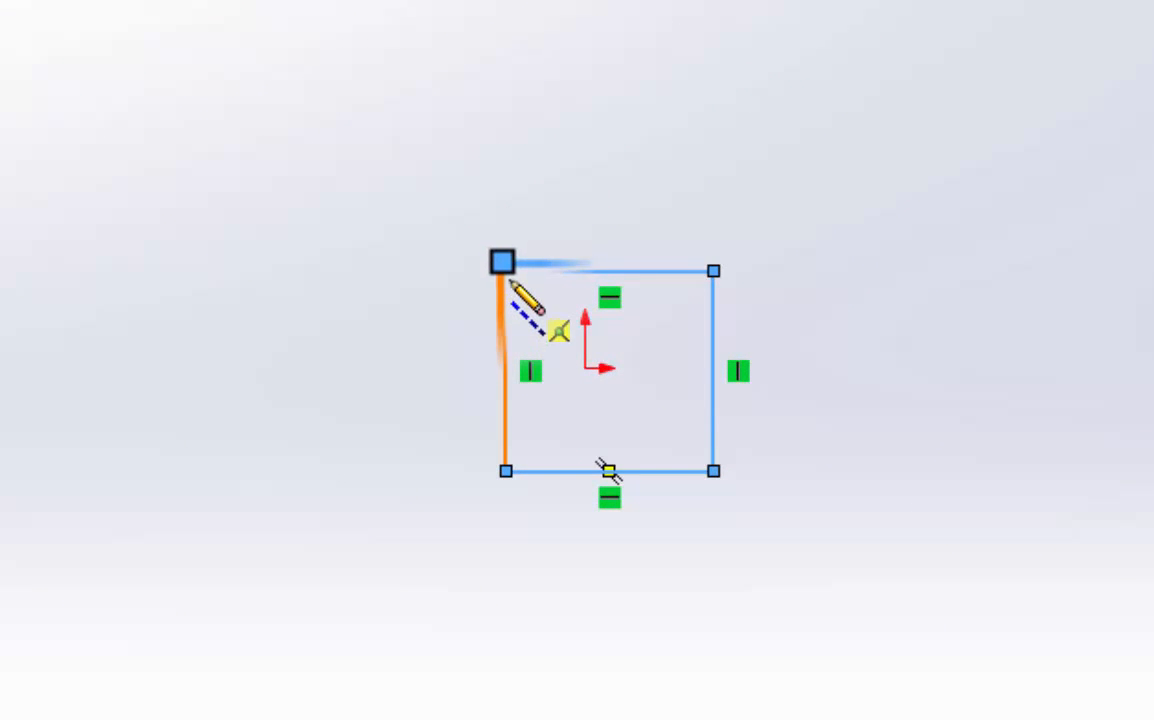
click(505, 270)
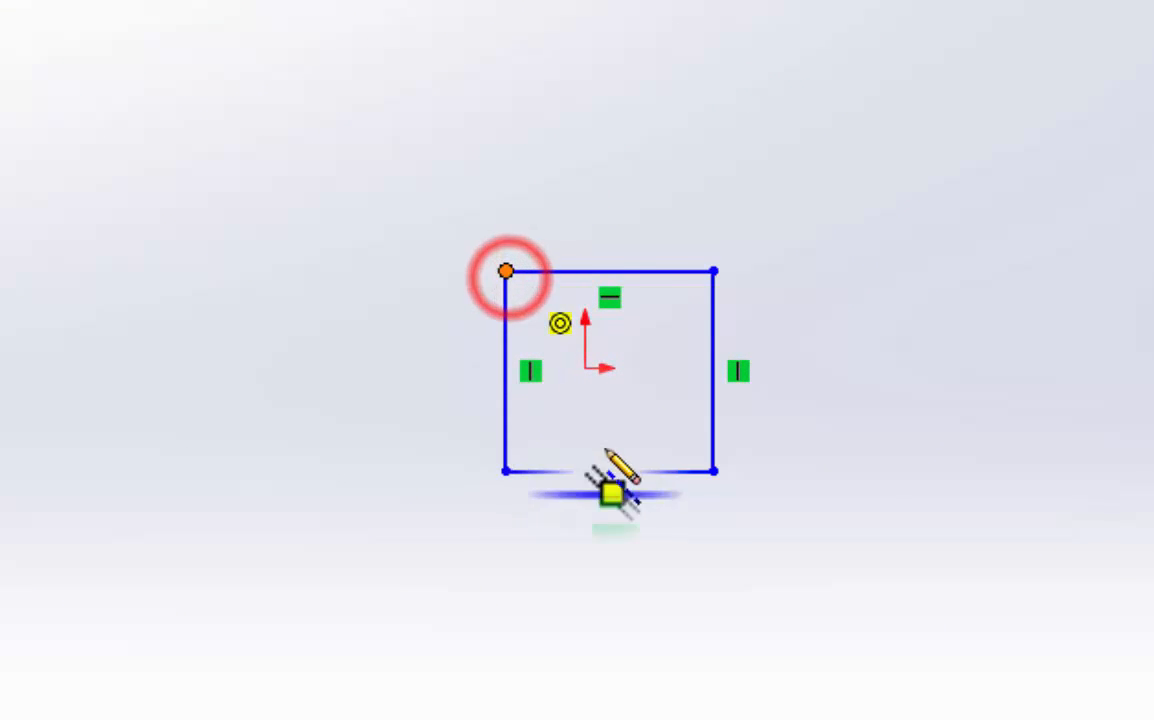
click(713, 470)
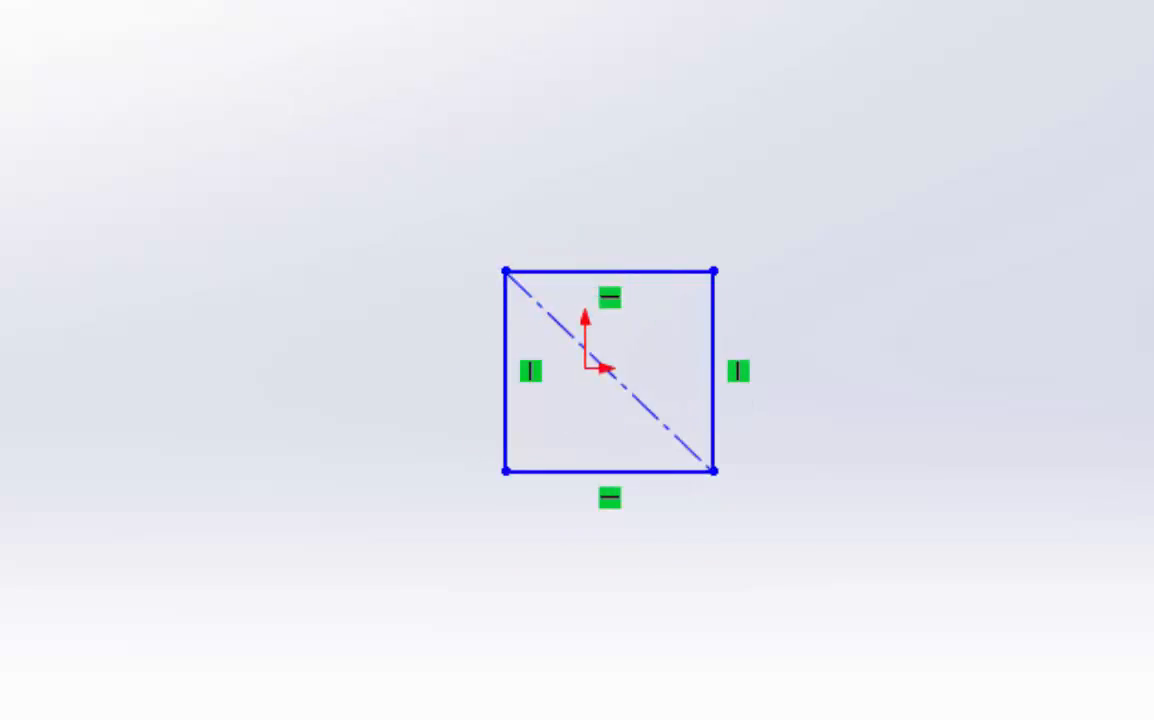
Make all four sides of the rectangle equal in length with an Equal relation.
click(506, 358)
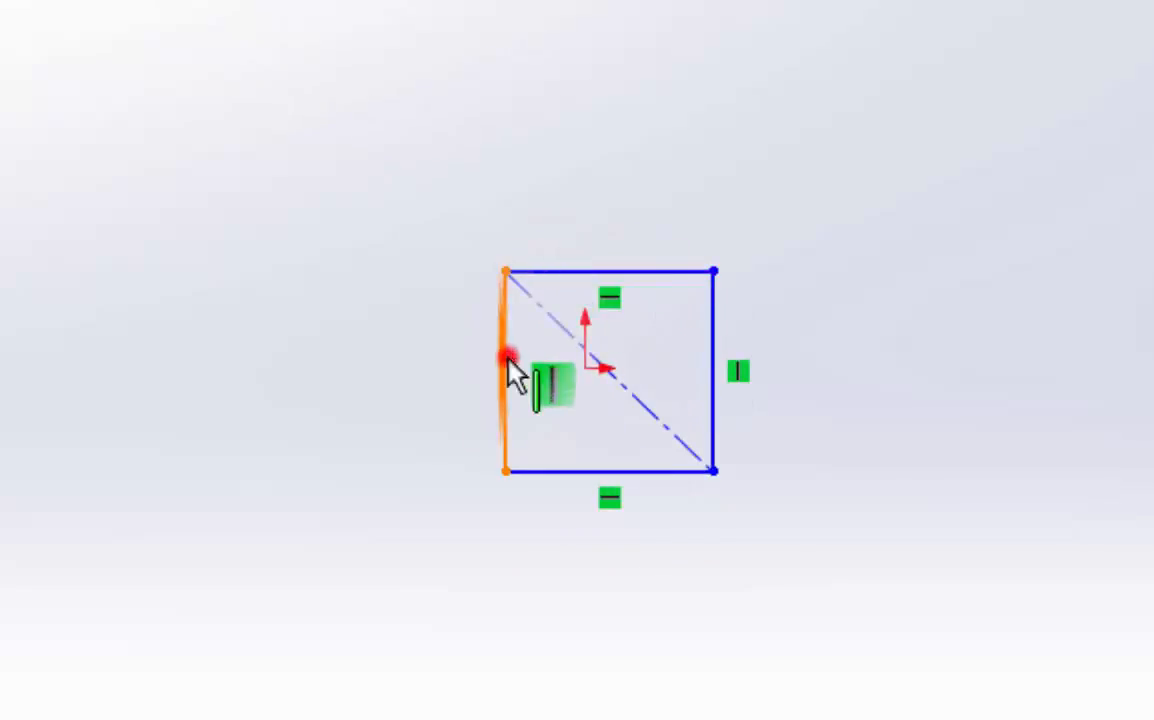
click(590, 272)
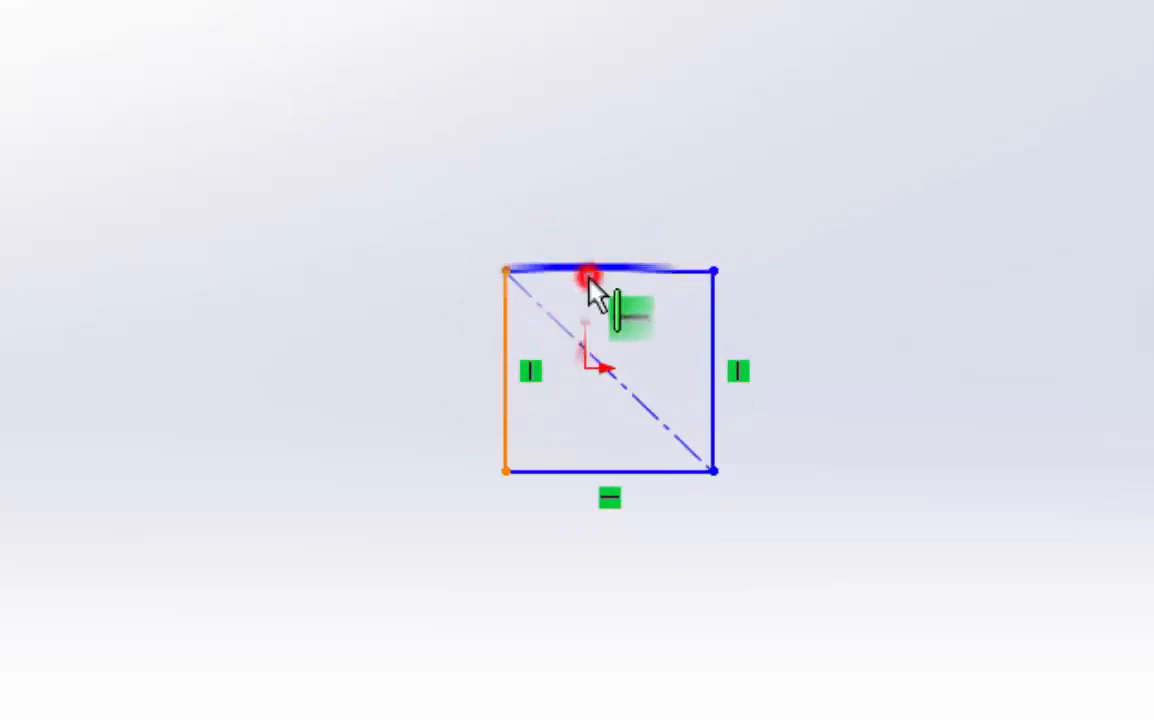
click(652, 270)
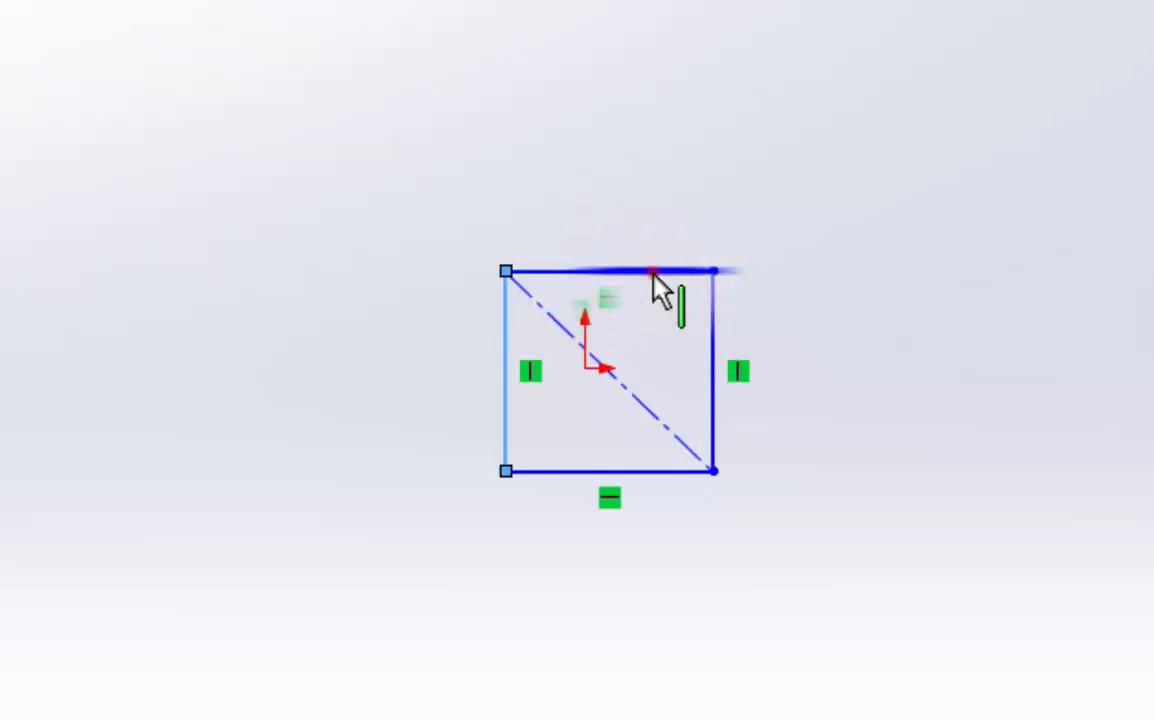
click(712, 356)
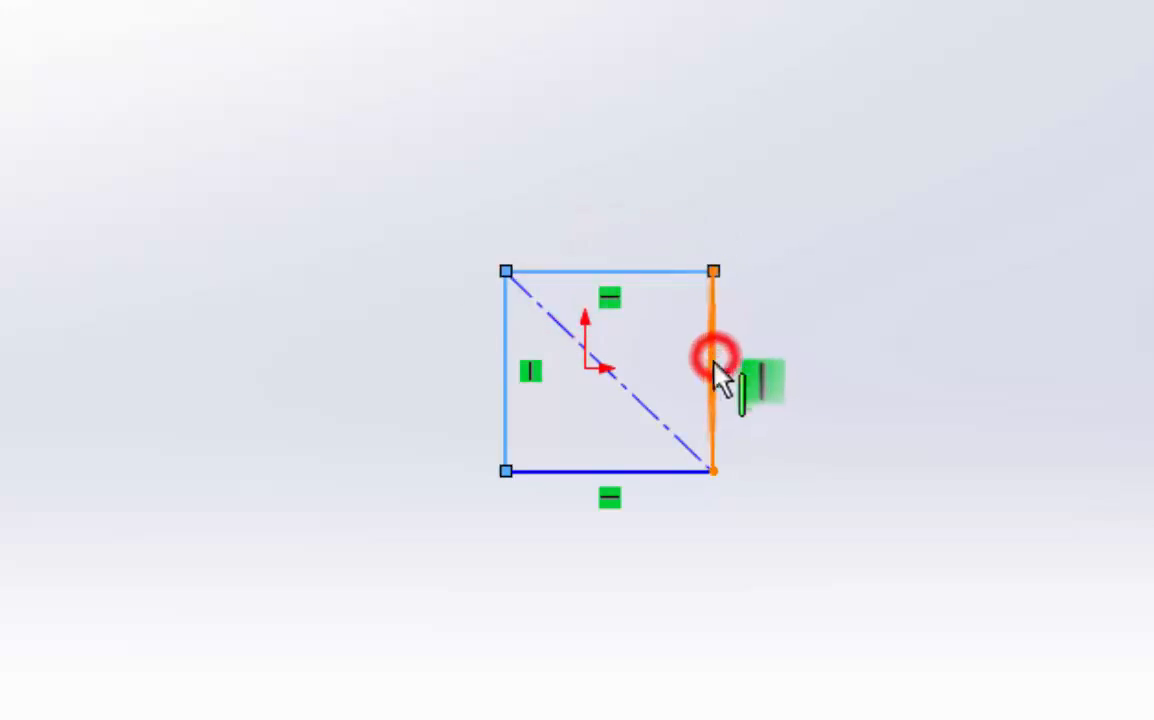
click(631, 471)
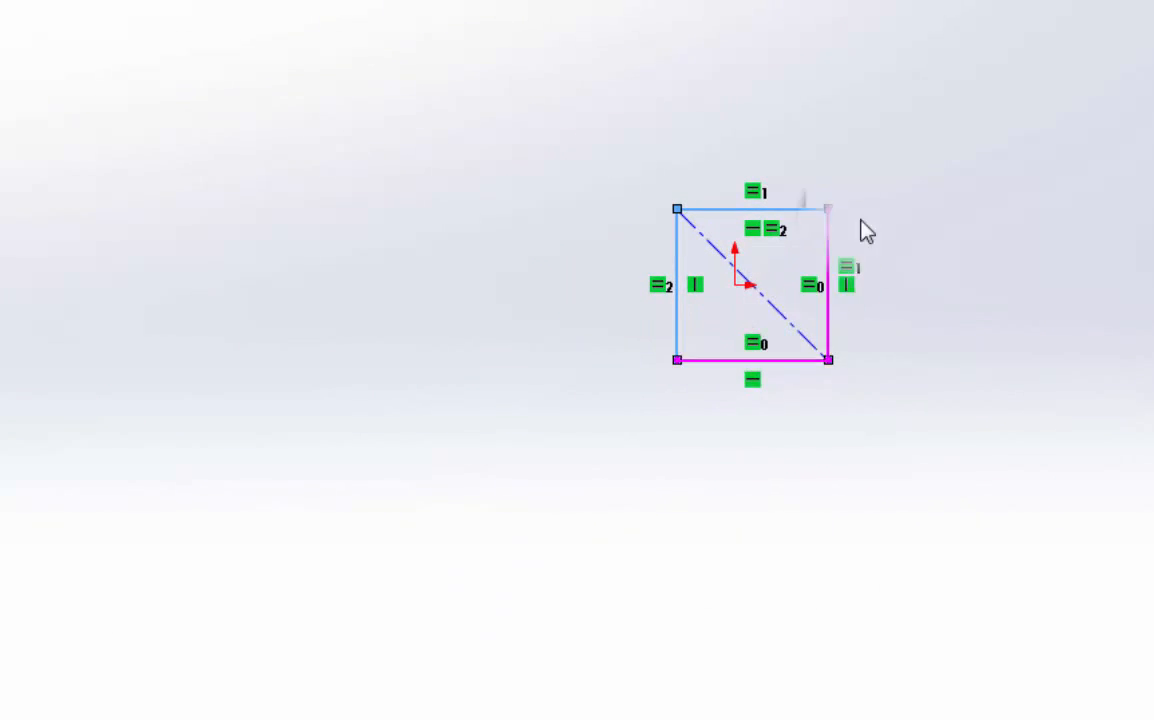
Center the square by making the midpoint of the diagonal centerline coincident with the origin.
scroll(910, 245, down, 4)
scroll(550, 355, down, 2)
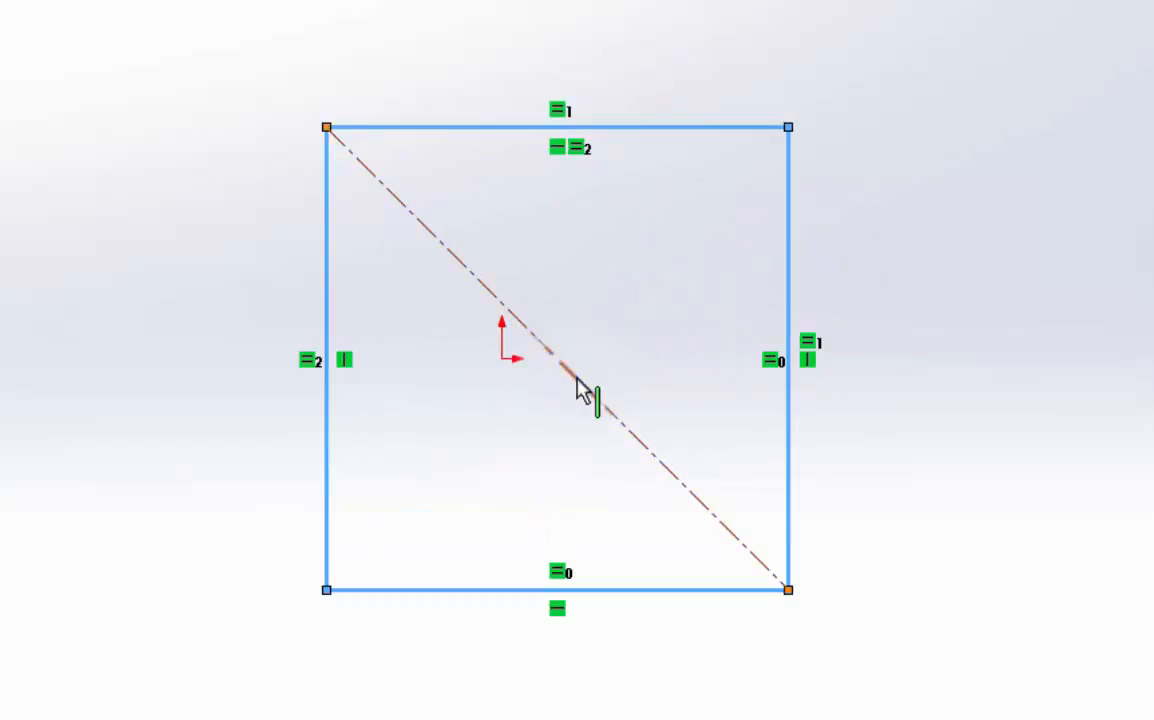
click(578, 384)
right_click(578, 384)
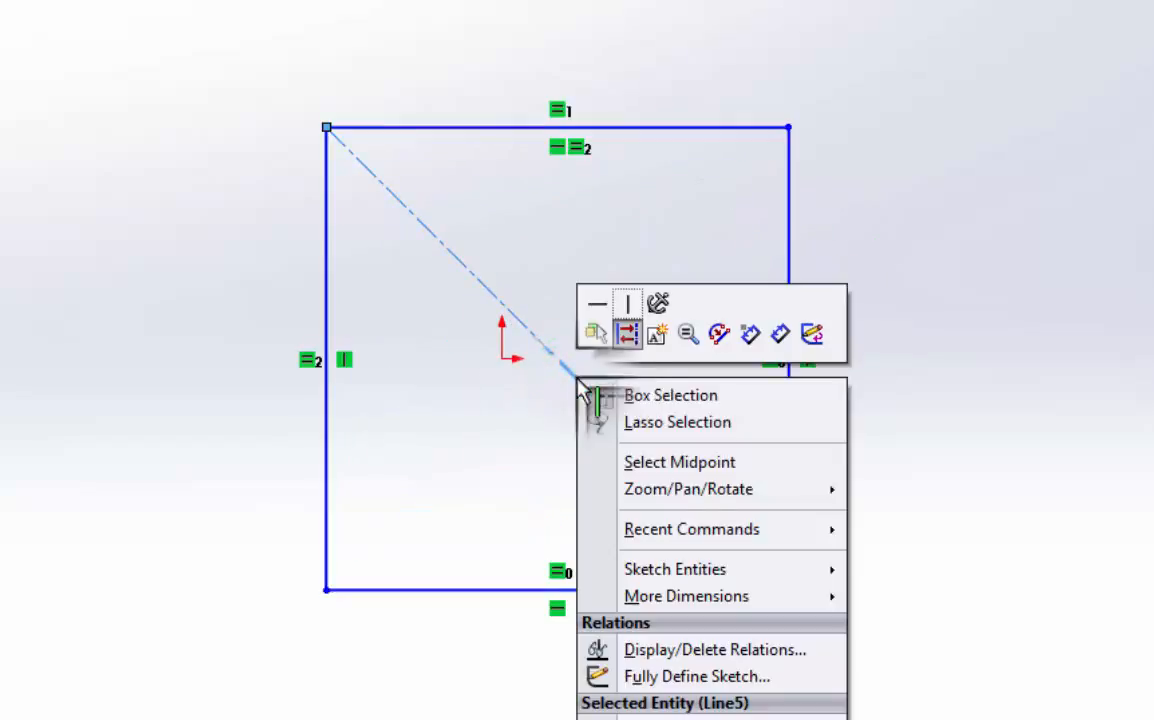
click(729, 464)
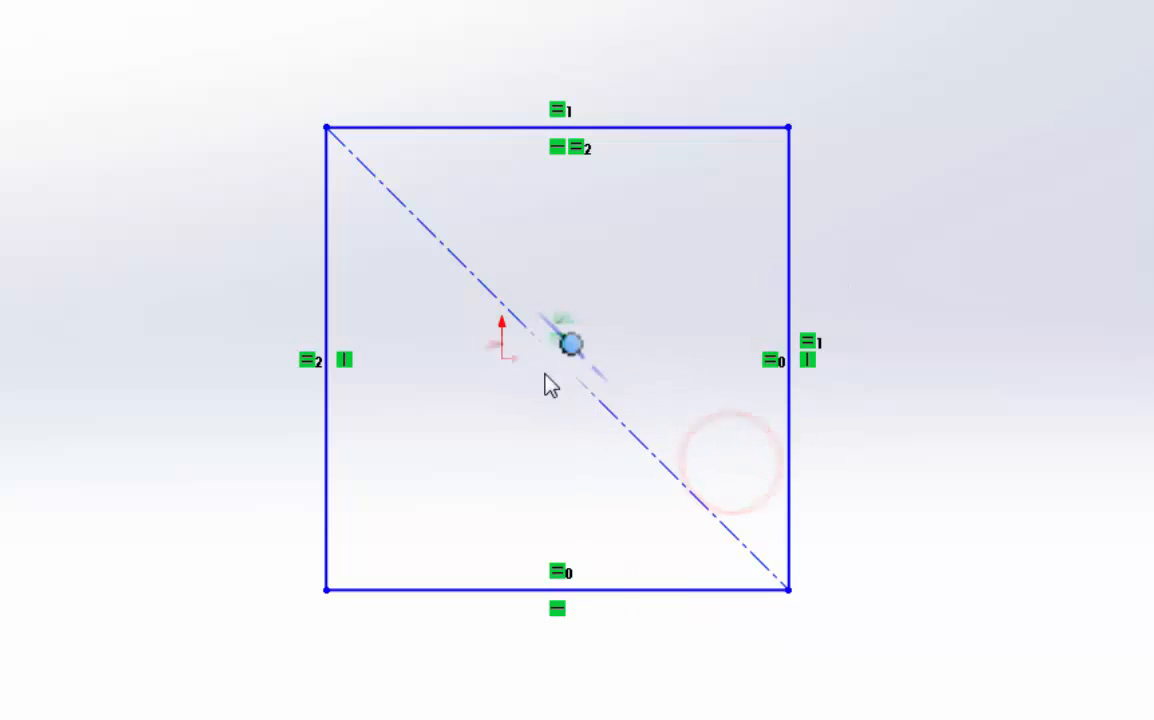
ctrl+click(502, 358)
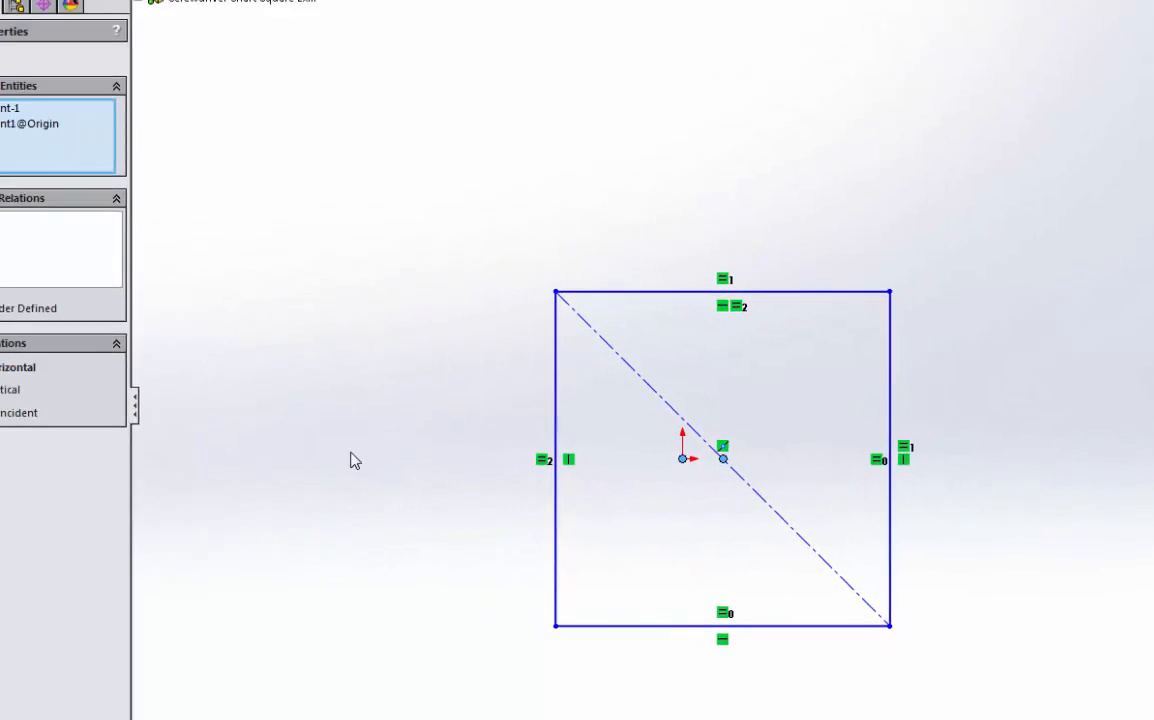
click(17, 425)
click(360, 168)
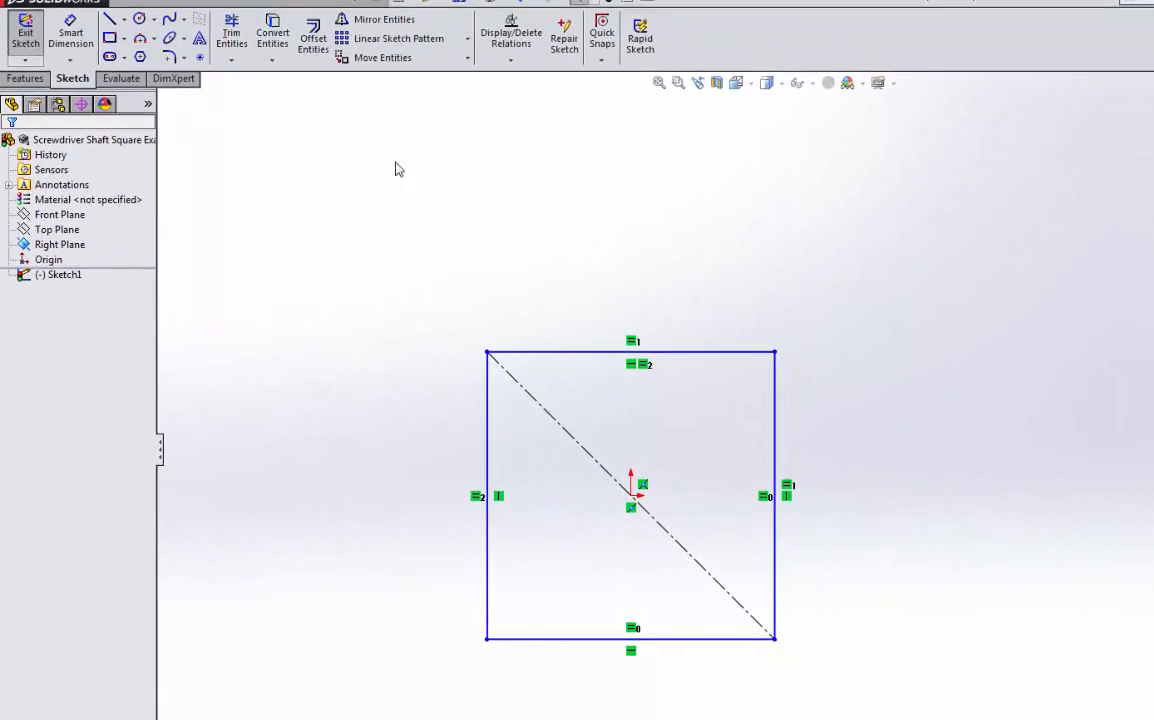
Dimension the square's top side to 6 mm with Smart Dimension.
click(70, 32)
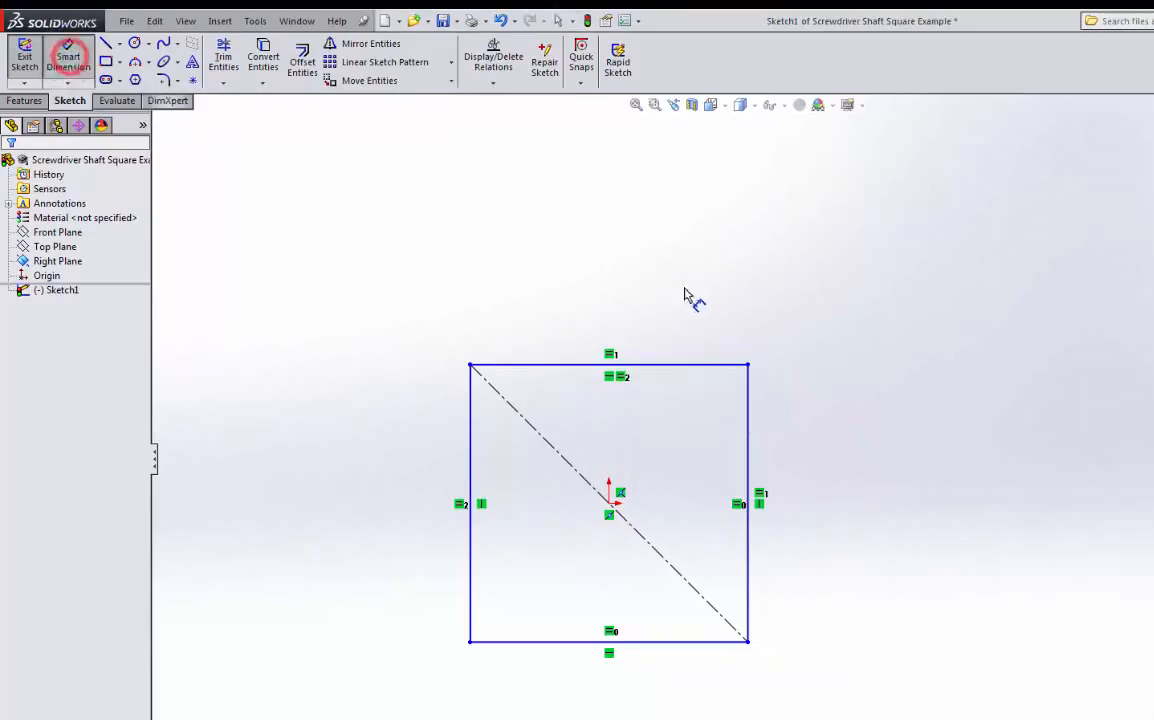
click(682, 364)
click(650, 215)
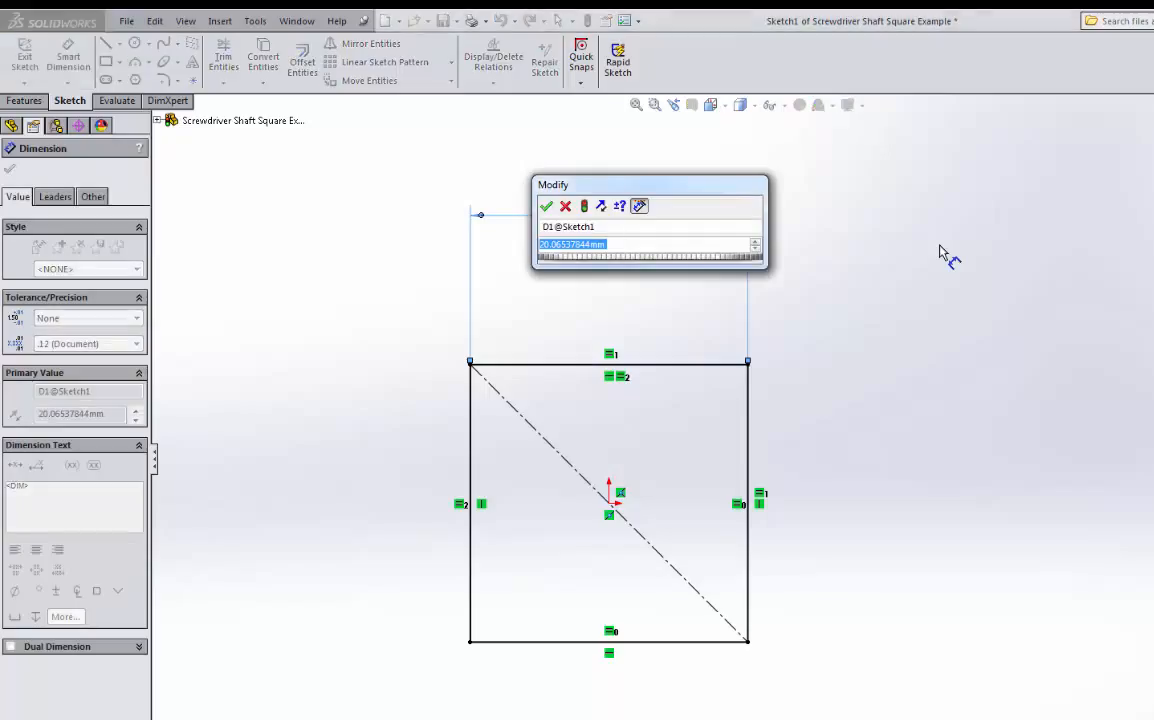
text(6)
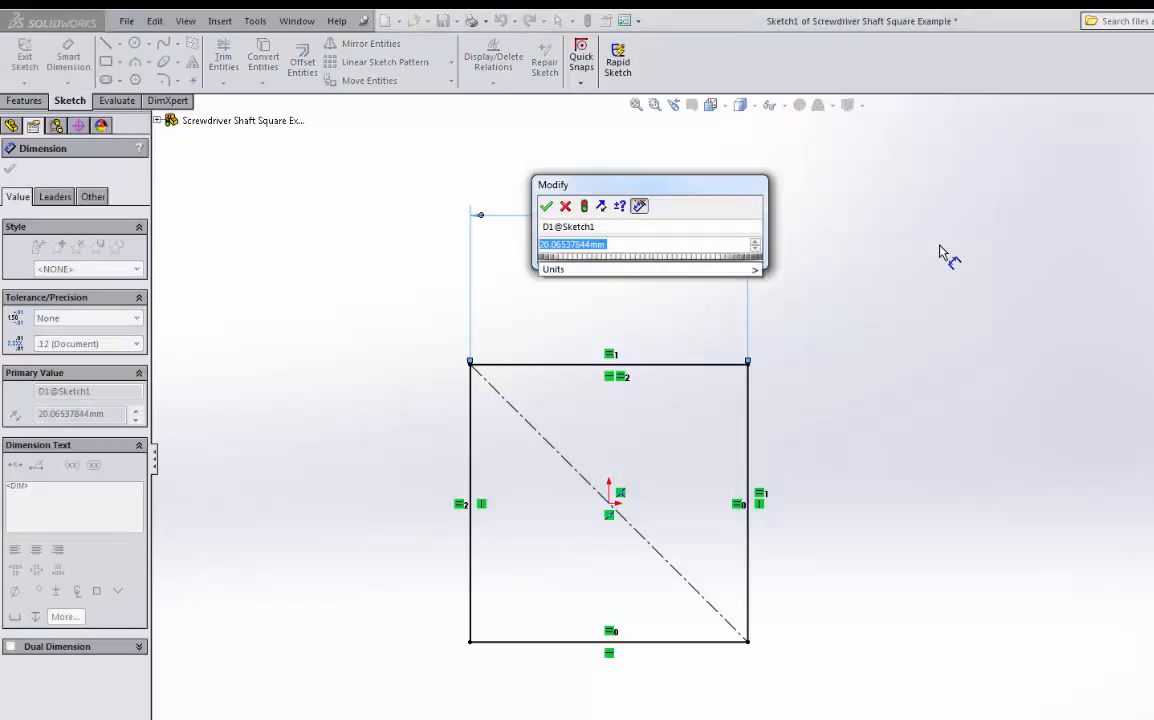
key(Return)
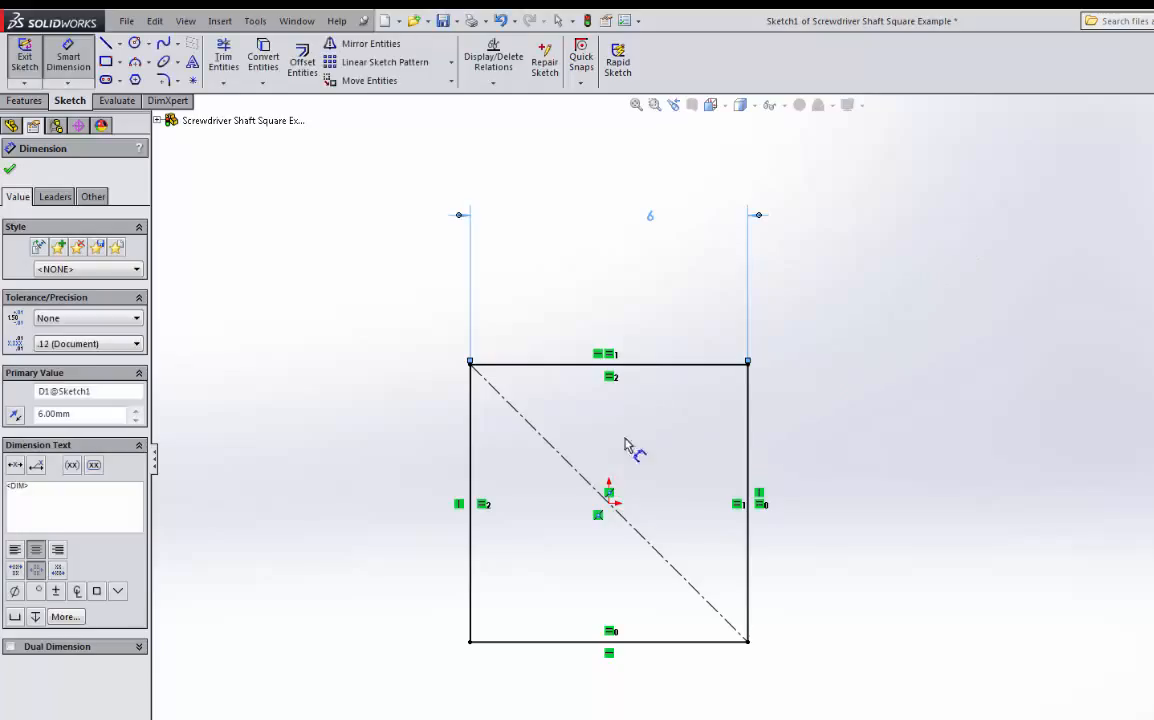
Finish the sketch and extrude the square 95 mm as a Blind extrusion in the reversed direction.
scroll(565, 450, up, 4)
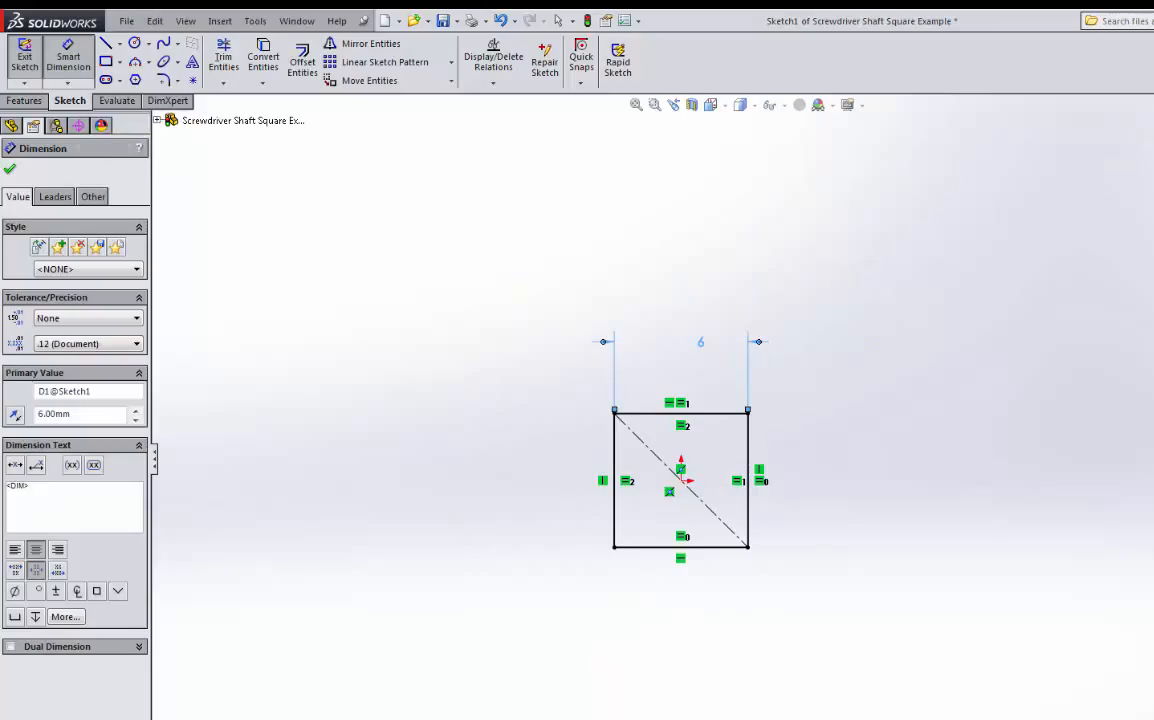
click(867, 328)
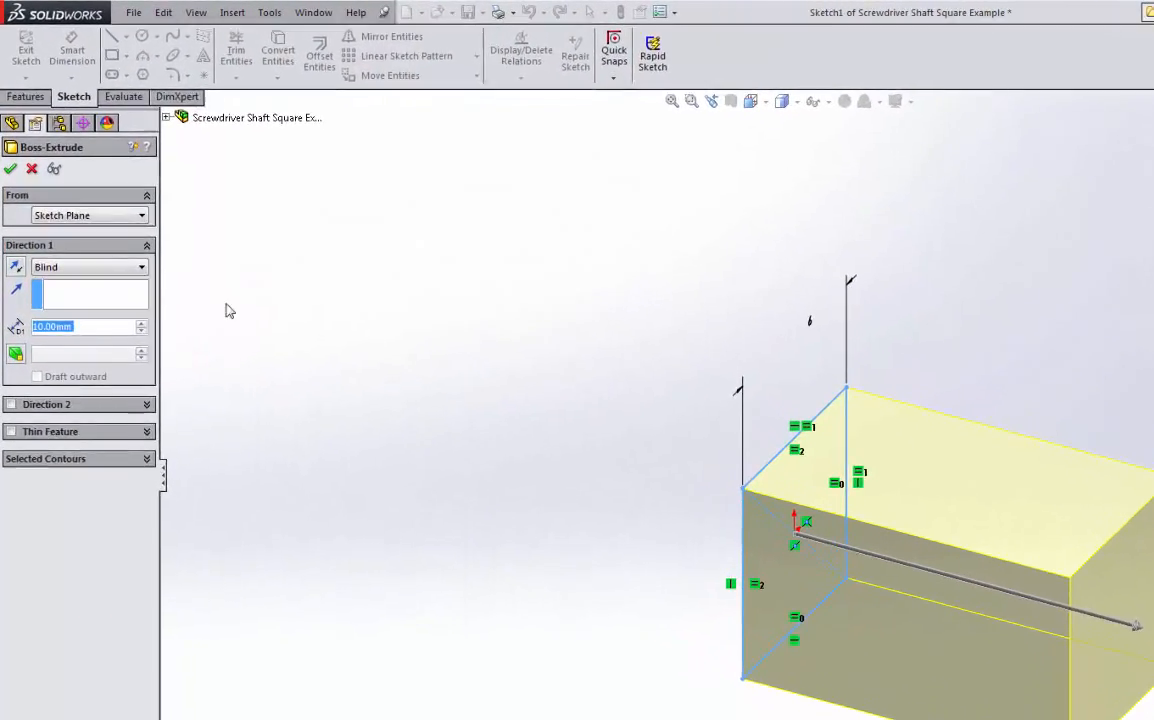
click(15, 280)
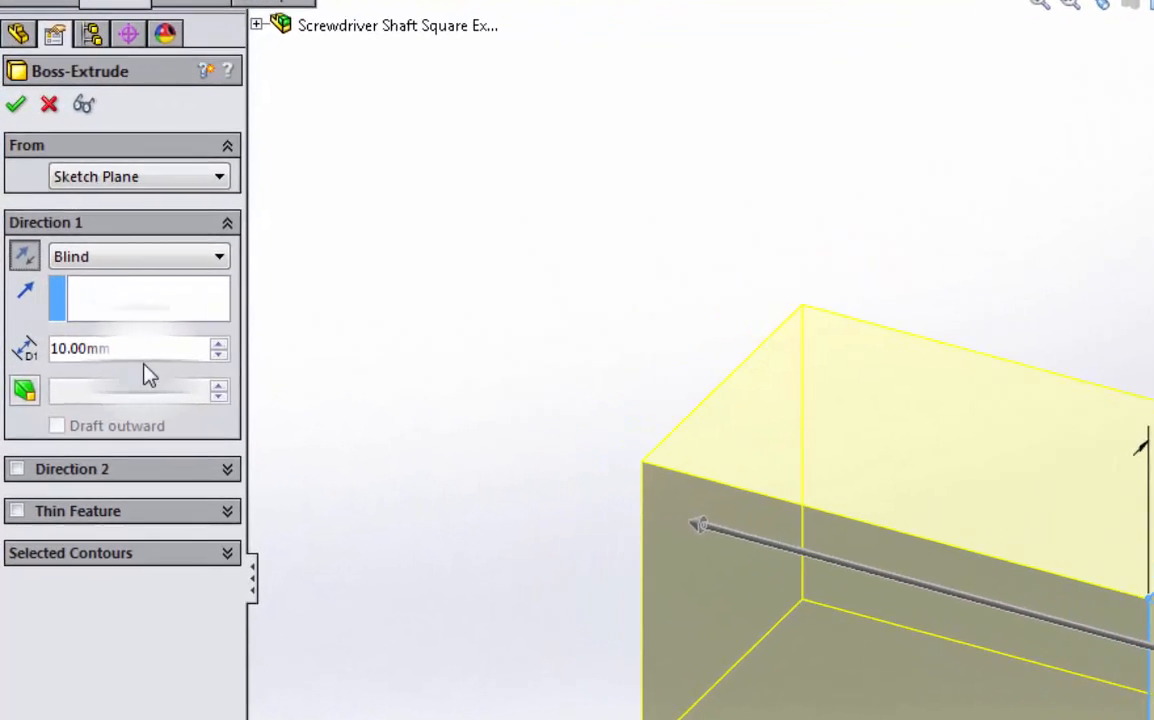
double_click(96, 342)
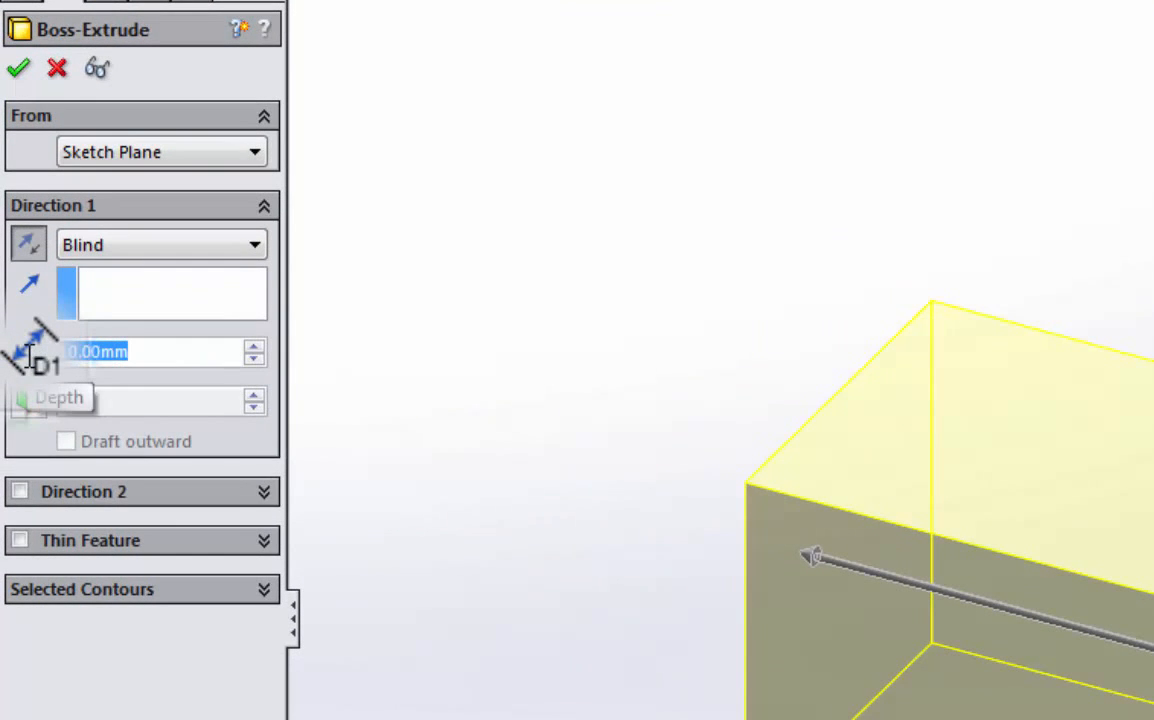
text(95)
key(Return)
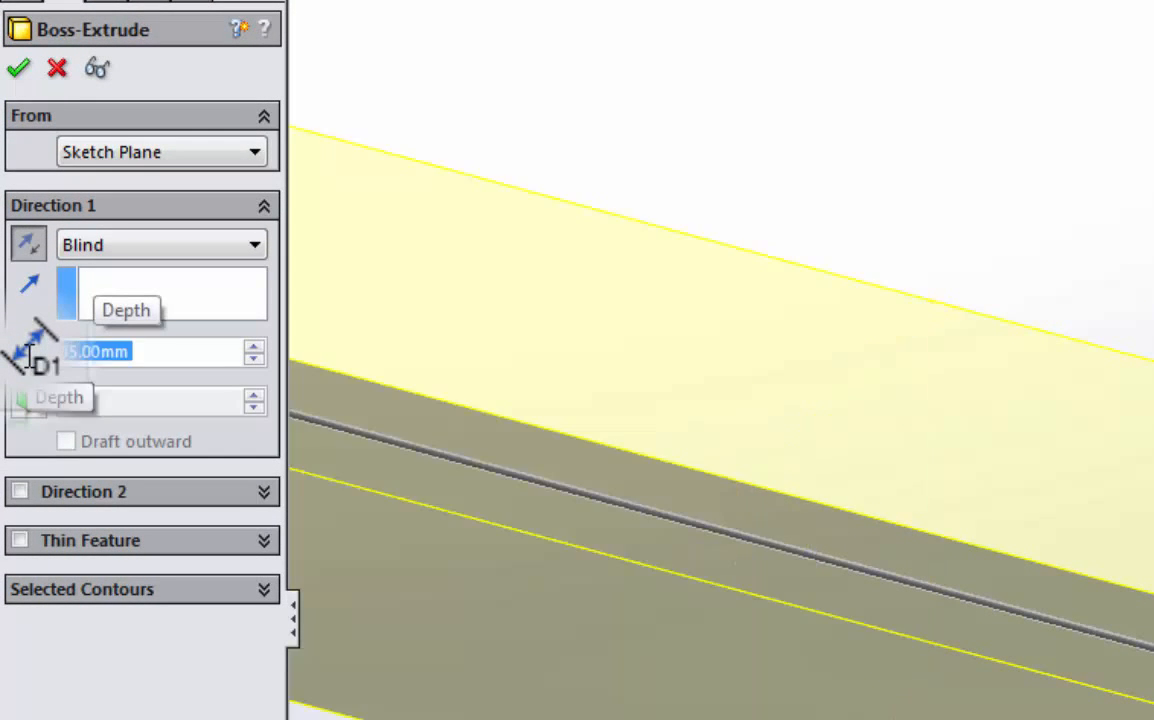
scroll(389, 324, up, 6)
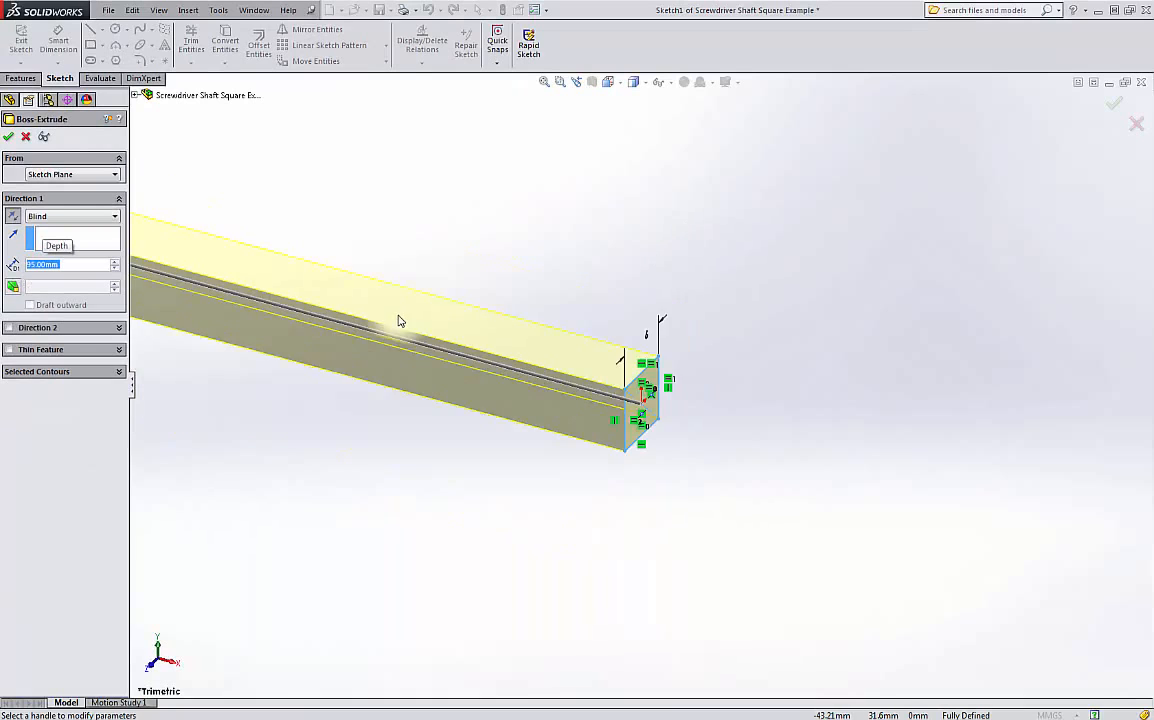
scroll(428, 317, down, 3)
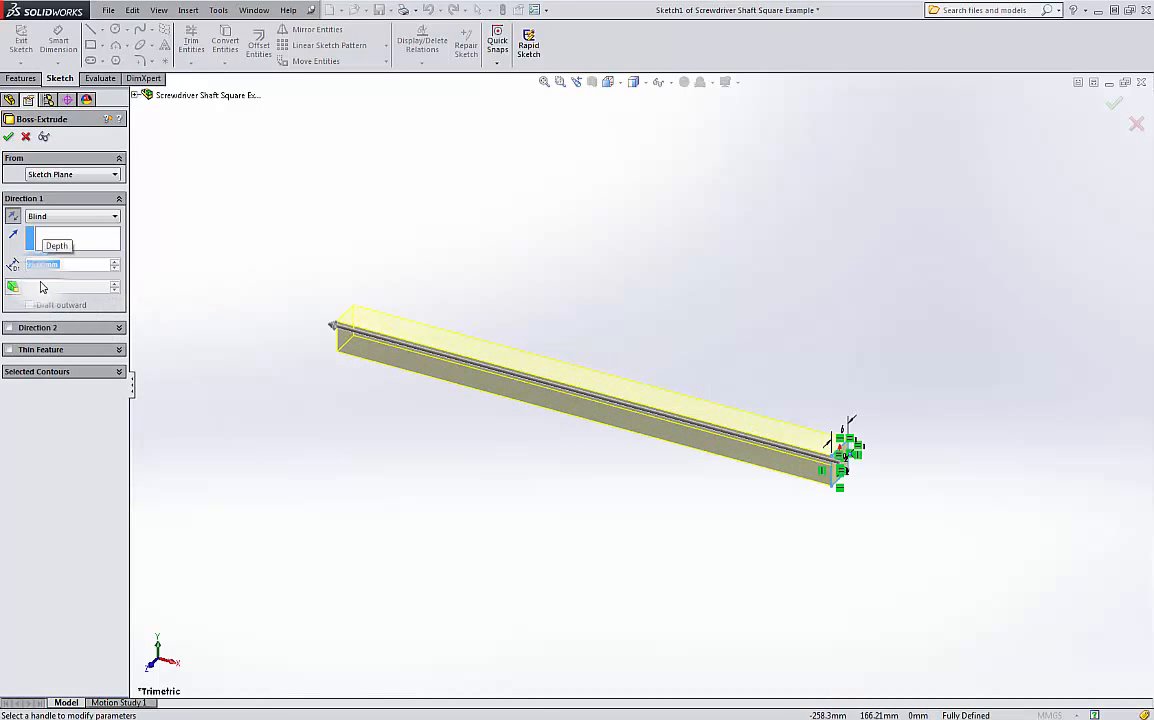
click(113, 218)
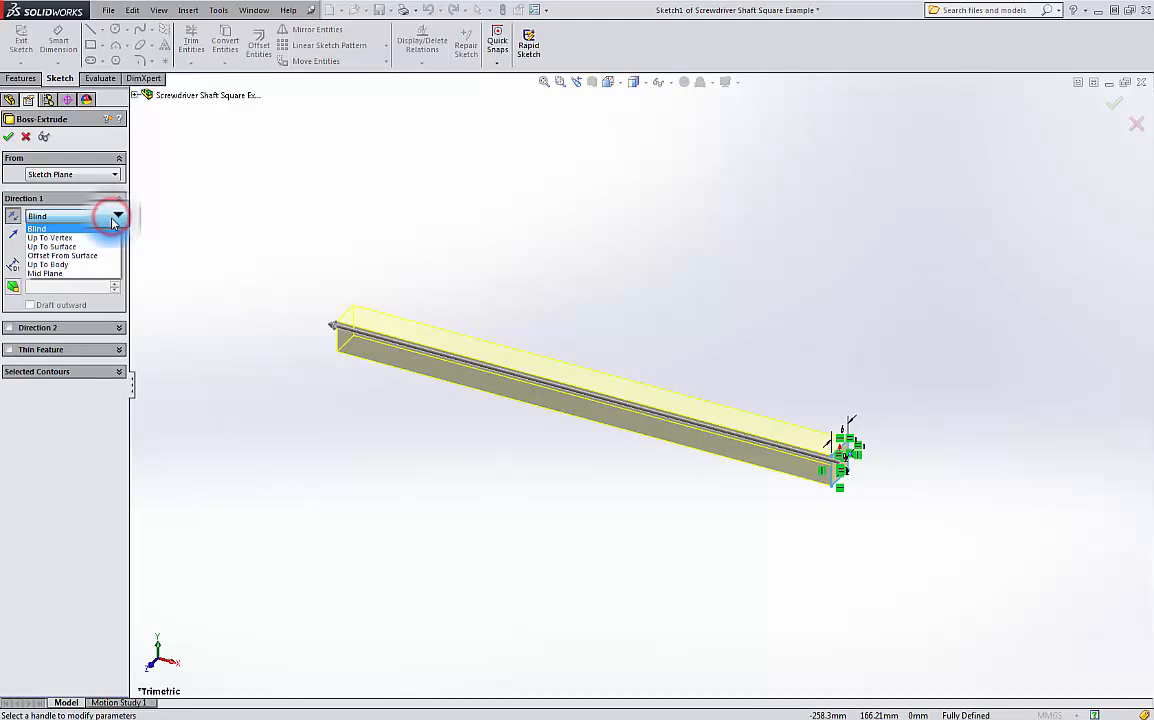
click(113, 218)
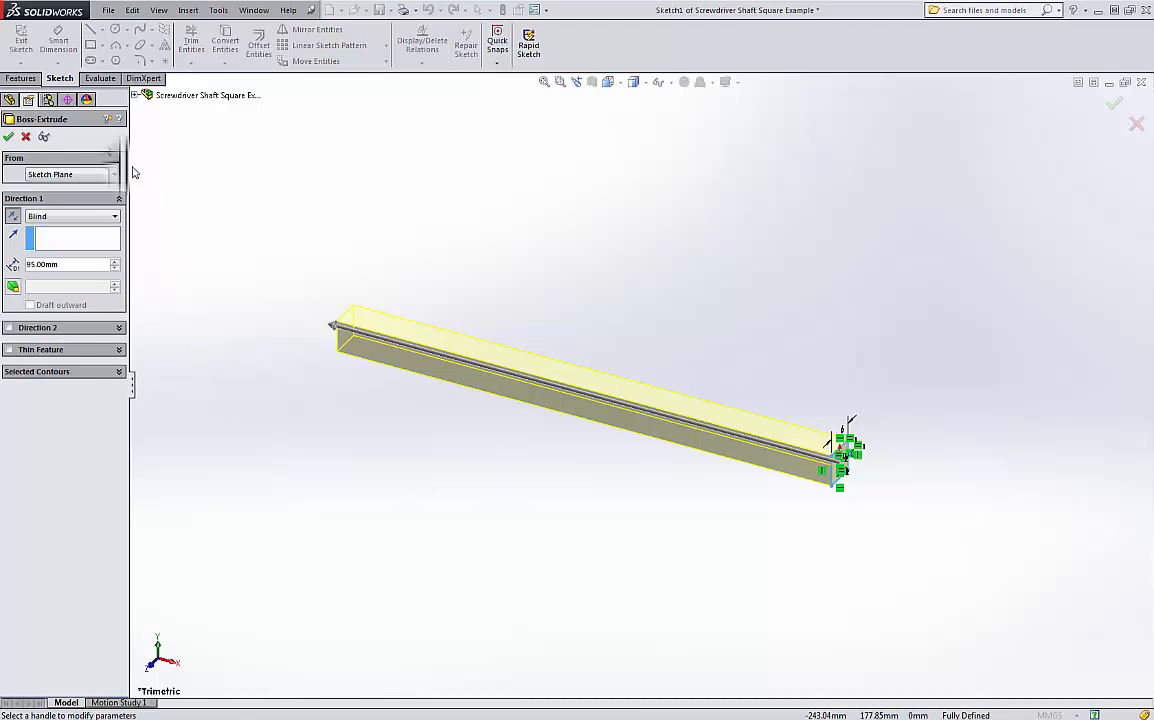
click(9, 140)
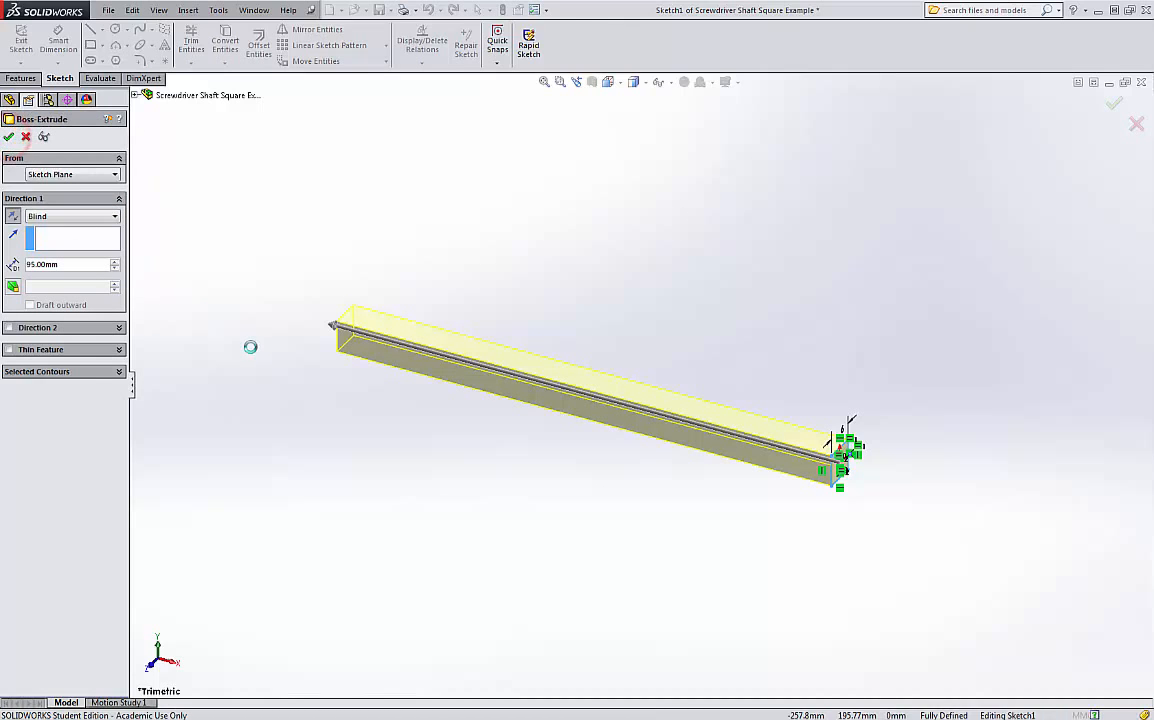
scroll(362, 395, up, 2)
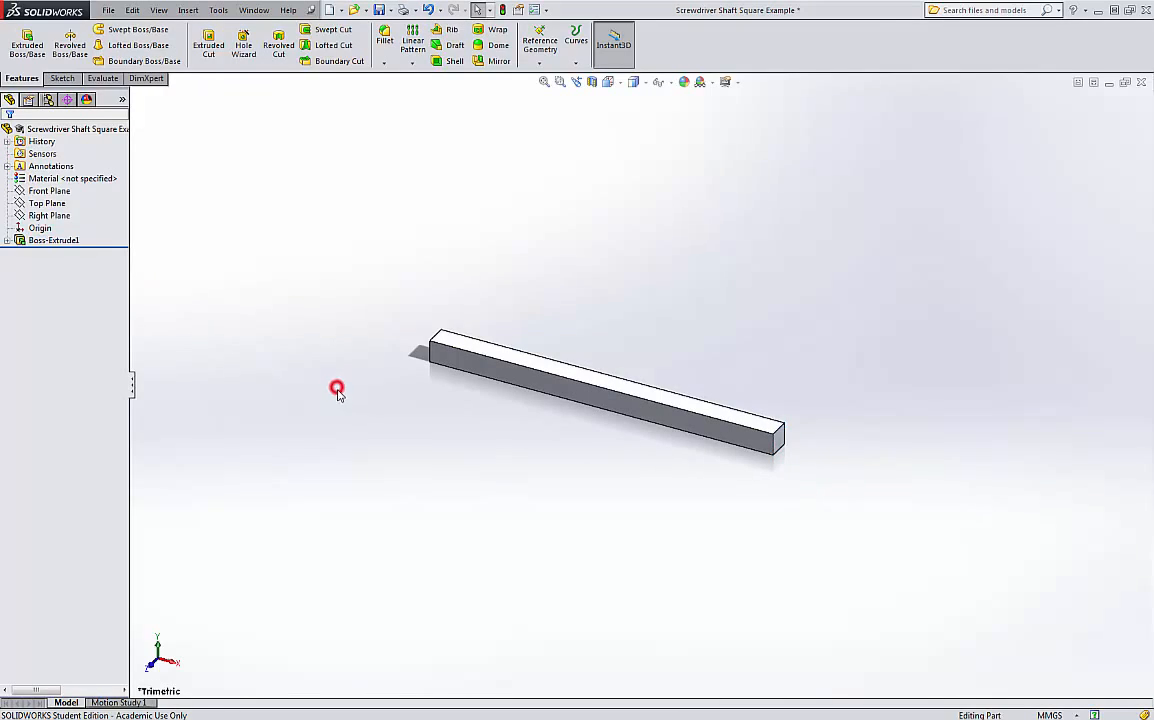
Examine the extruded square bar from several angles and zoom levels.
mouse_move(362, 395)
middle_down()
mouse_move(288, 358)
mouse_move(314, 402)
mouse_move(374, 381)
mouse_move(363, 380)
middle_up()
scroll(474, 340, down, 2)
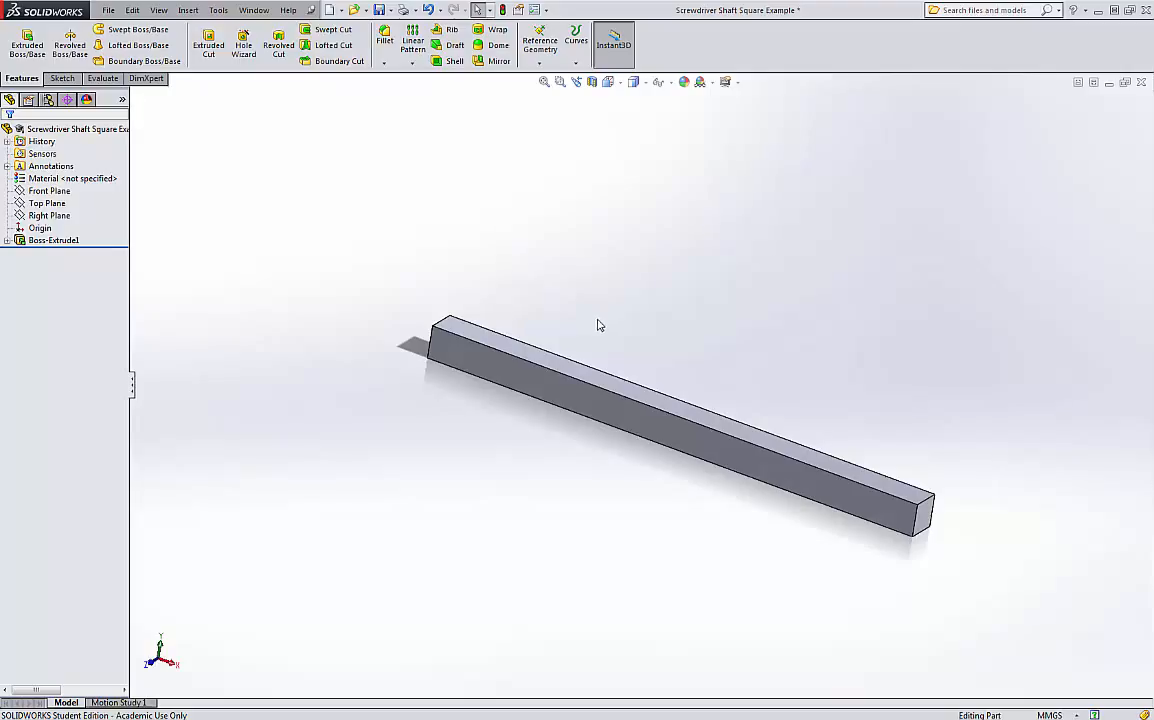
middle_drag(598, 325, 648, 396)
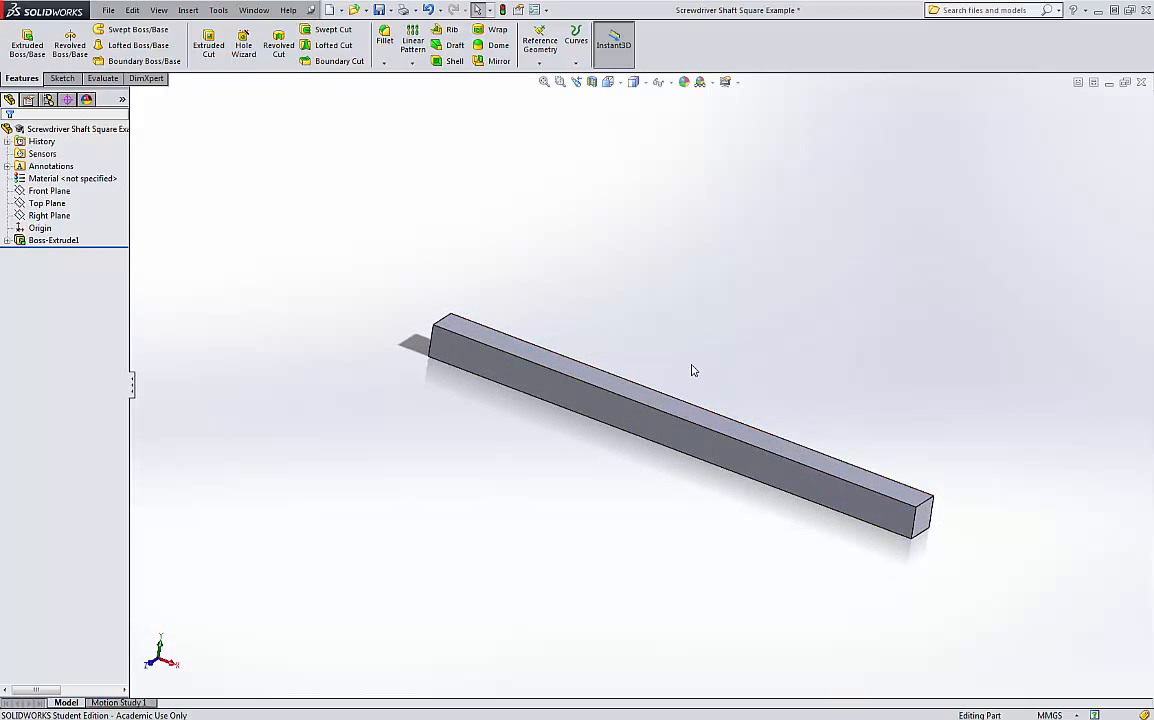
middle_drag(690, 365, 714, 375)
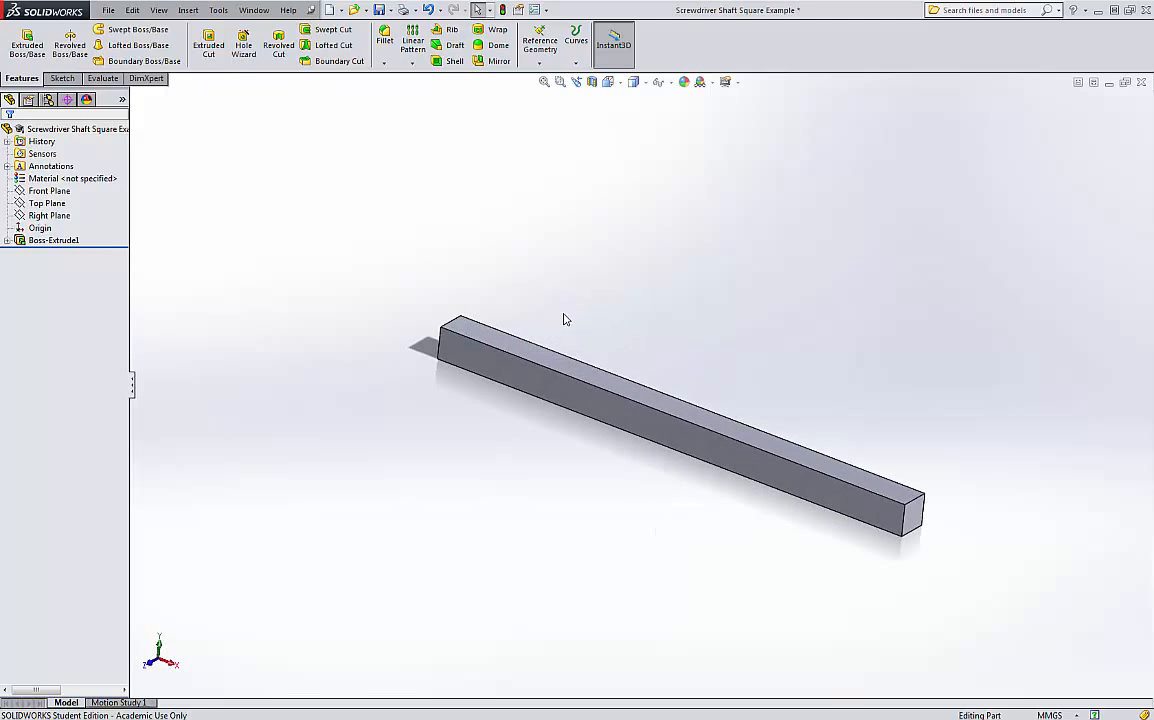
scroll(518, 334, up, 5)
middle_drag(570, 344, 675, 393)
scroll(686, 390, down, 4)
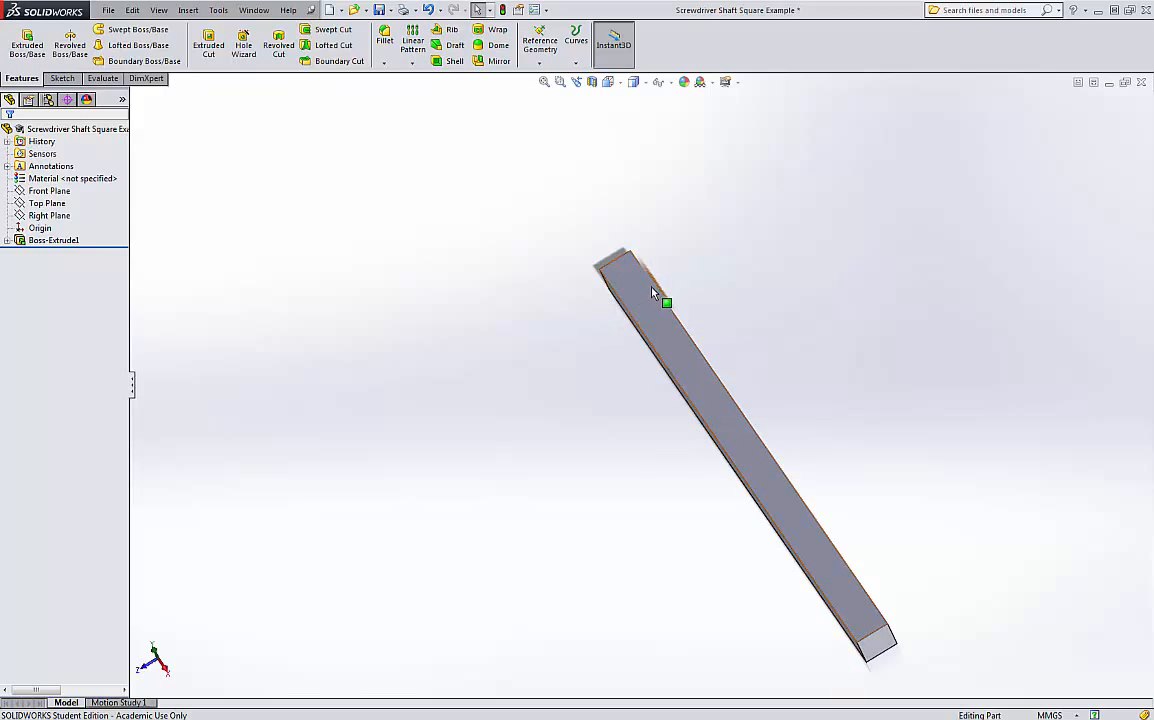
mouse_move(690, 278)
middle_down()
mouse_move(669, 285)
mouse_move(685, 301)
middle_up()
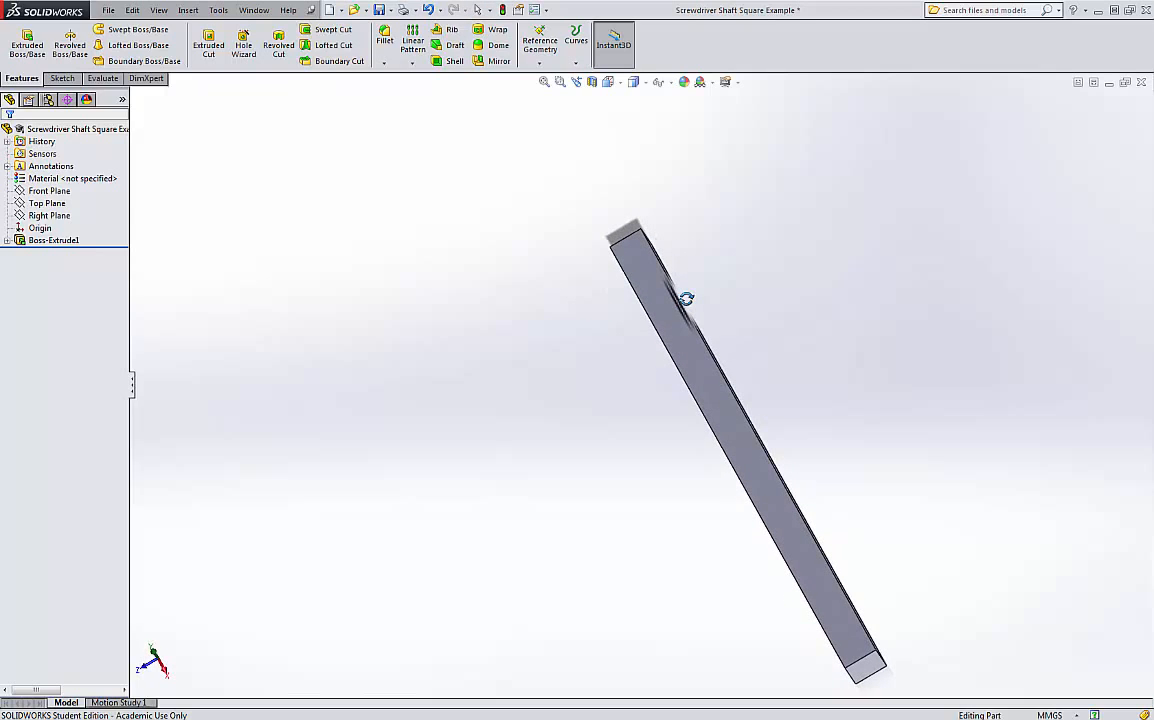
Sketch a three-point arc with about 13 mm radius on the Top Plane, bulging outward from the bar's long edge near its far end from the origin.
click(48, 204)
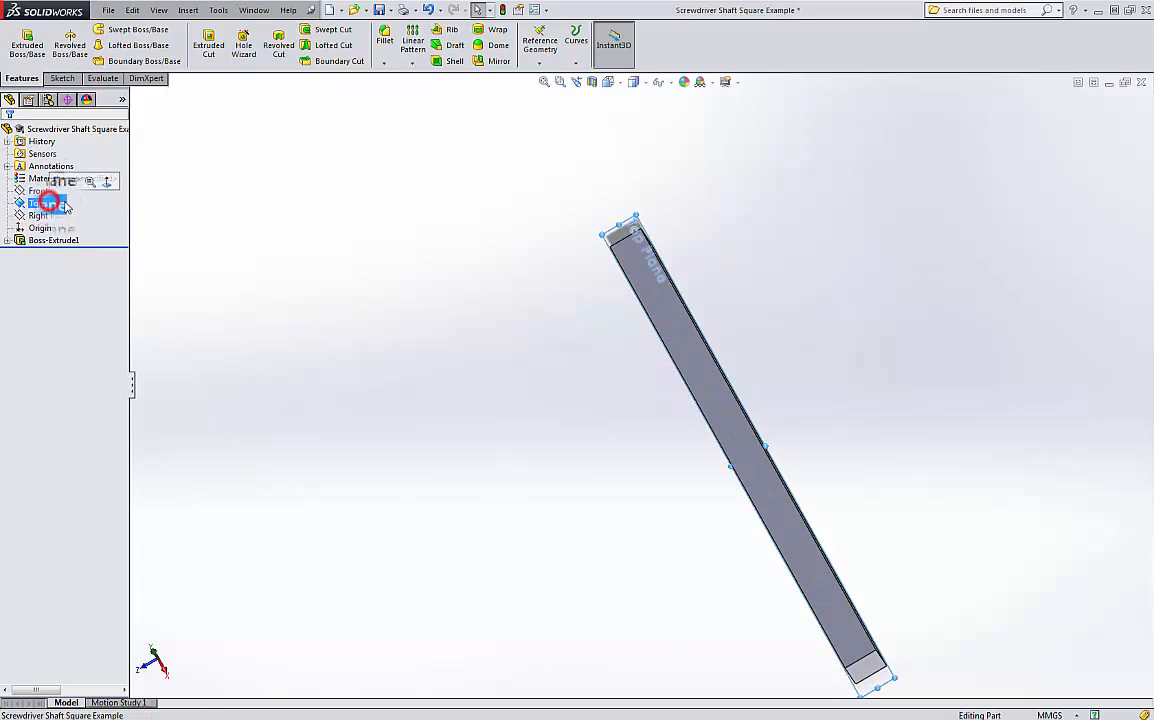
click(62, 78)
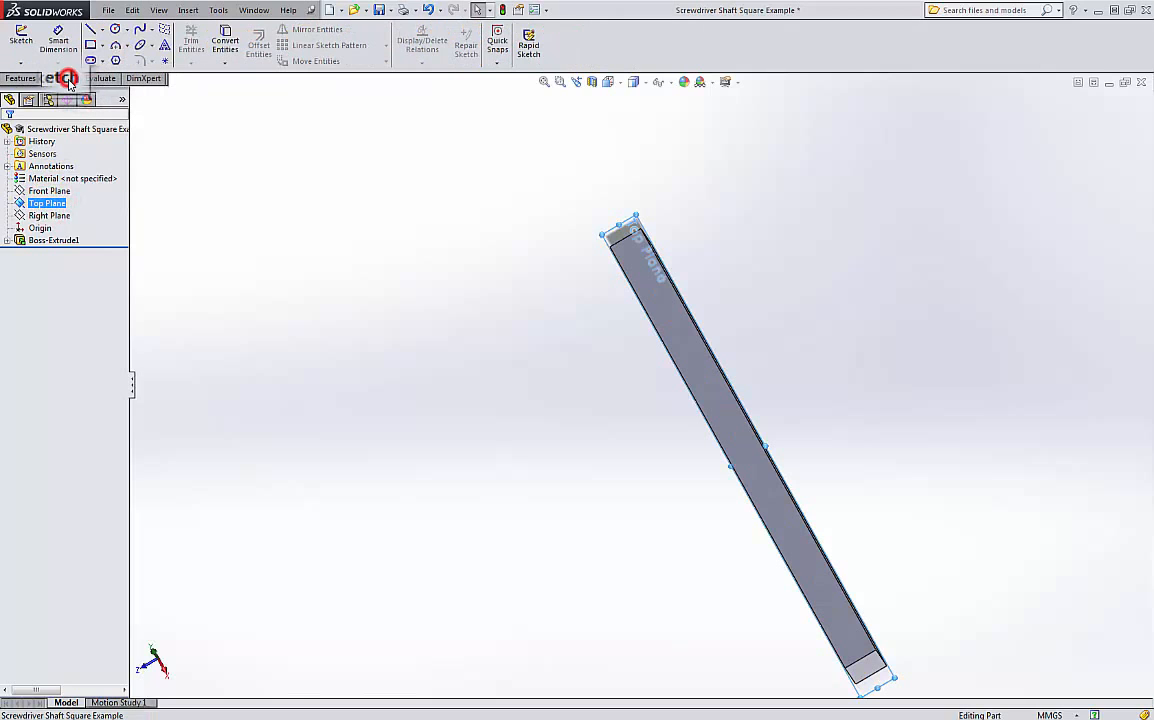
click(610, 81)
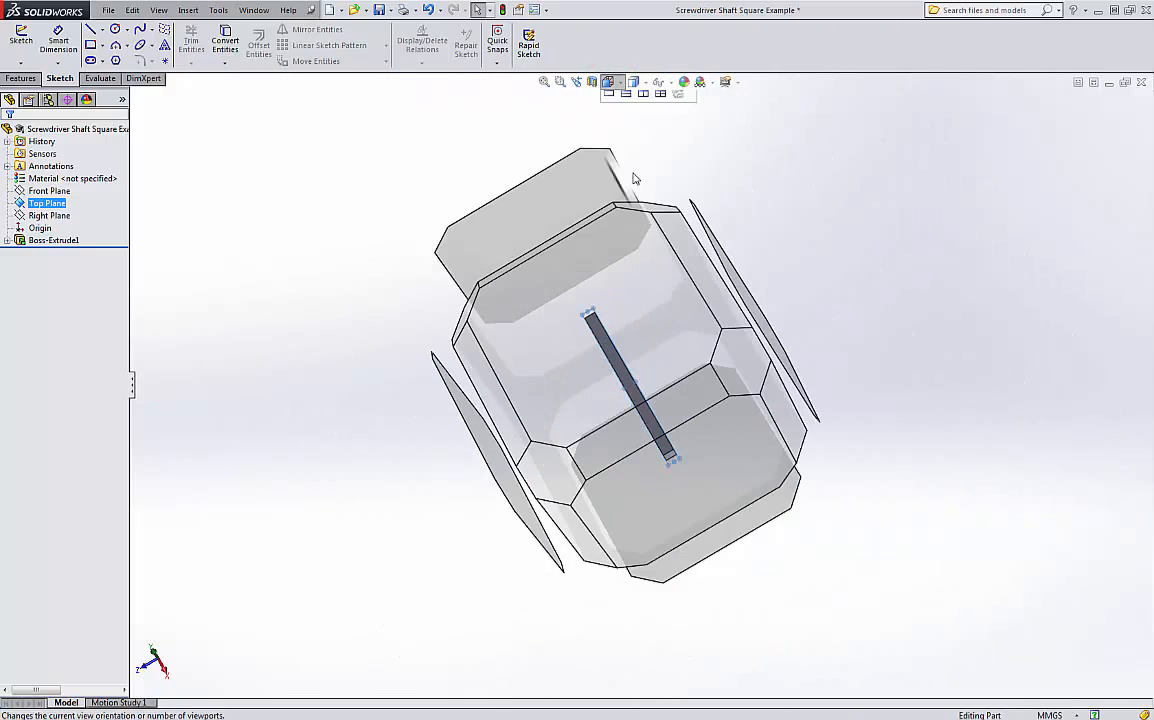
click(679, 150)
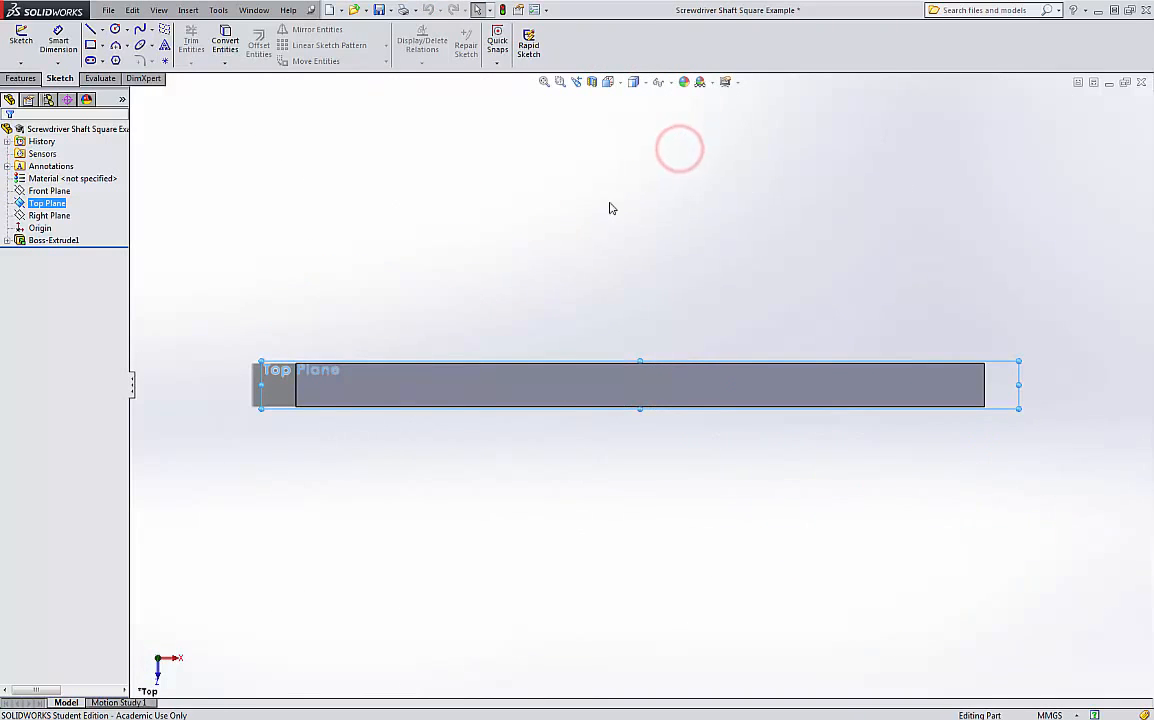
scroll(350, 375, down, 3)
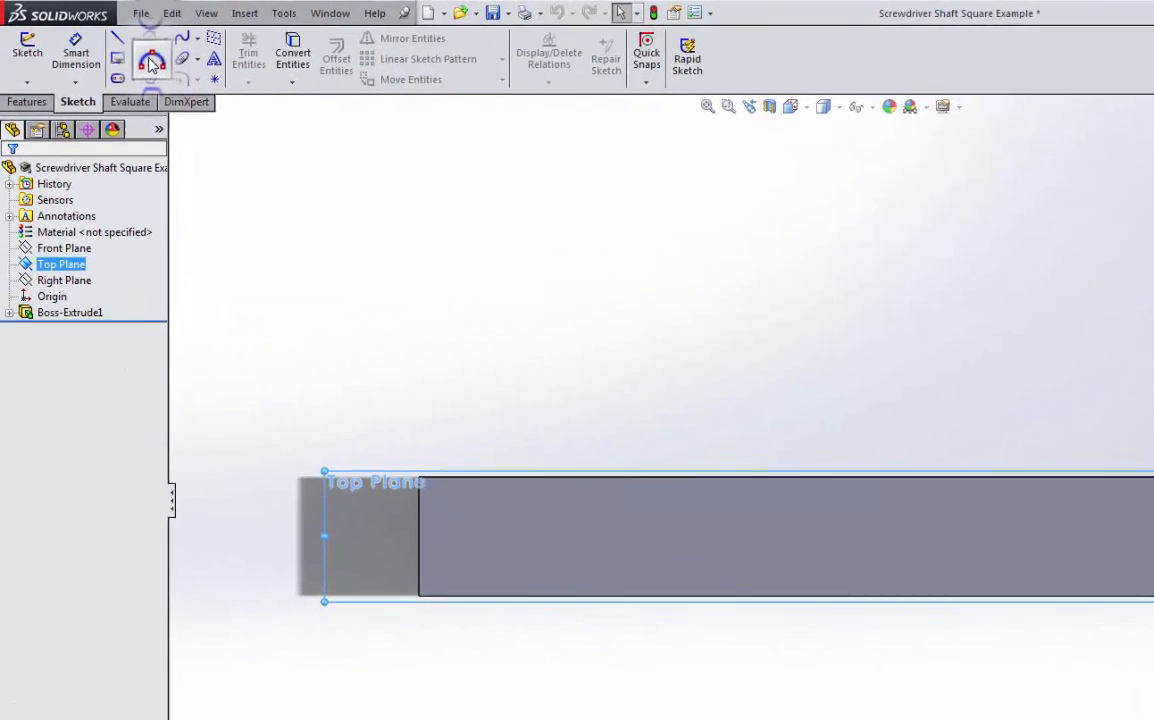
click(162, 64)
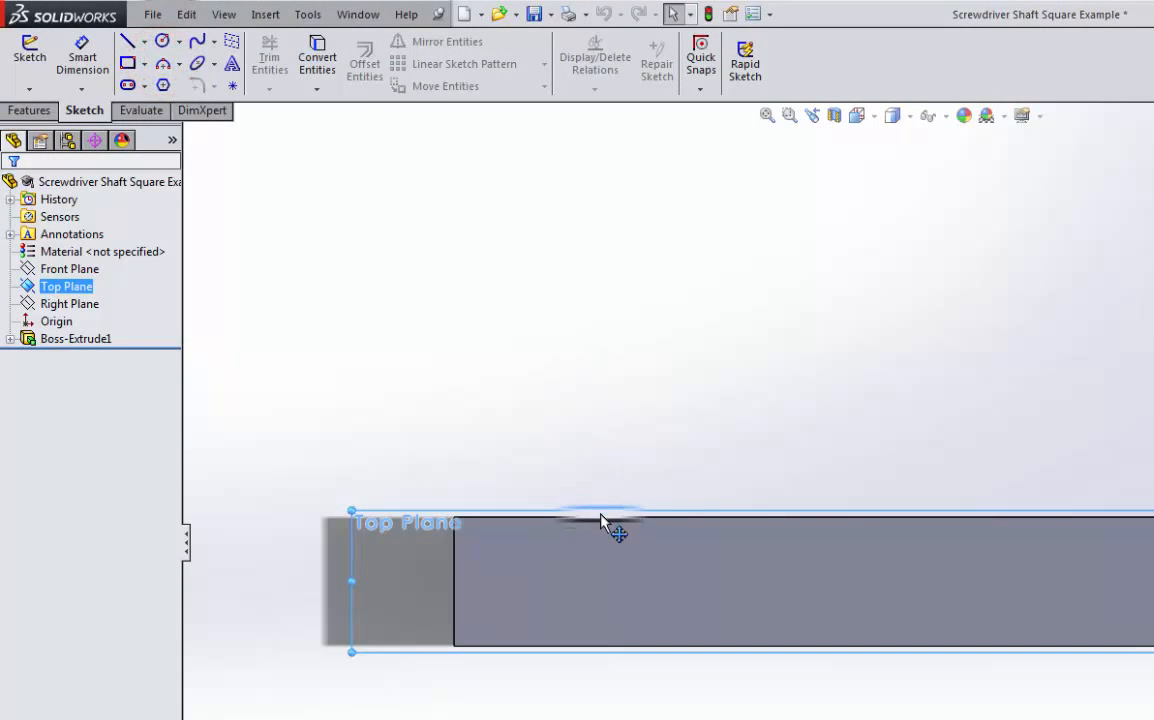
click(163, 66)
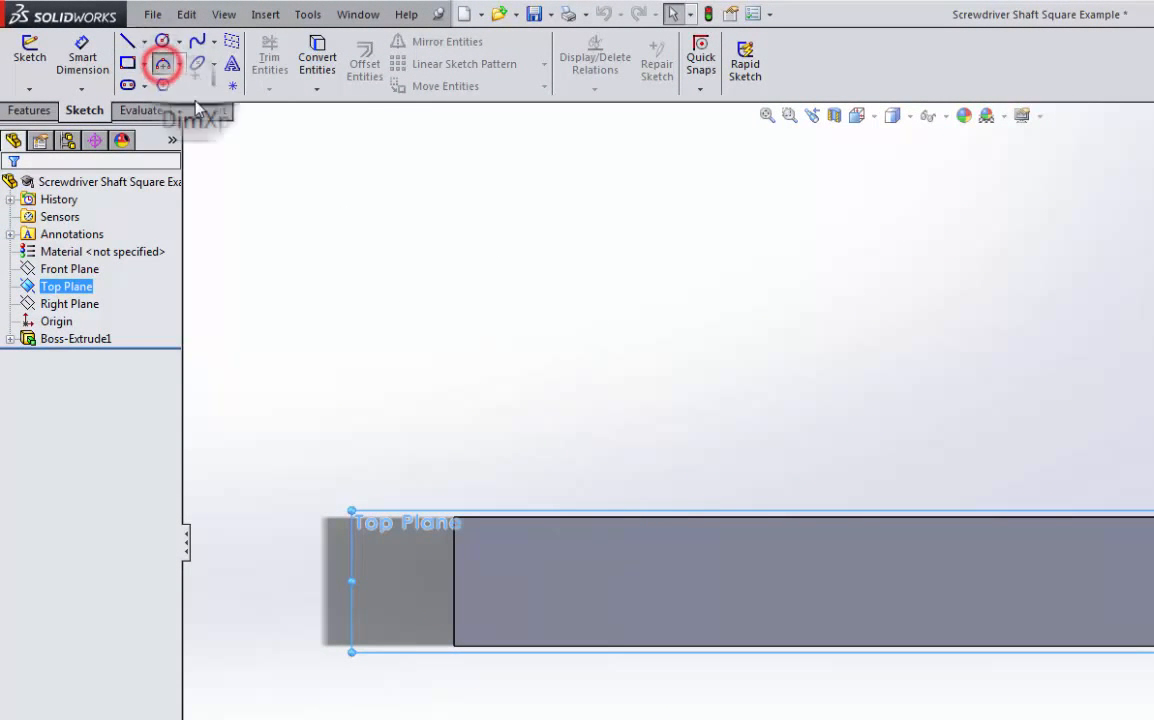
click(600, 518)
click(908, 518)
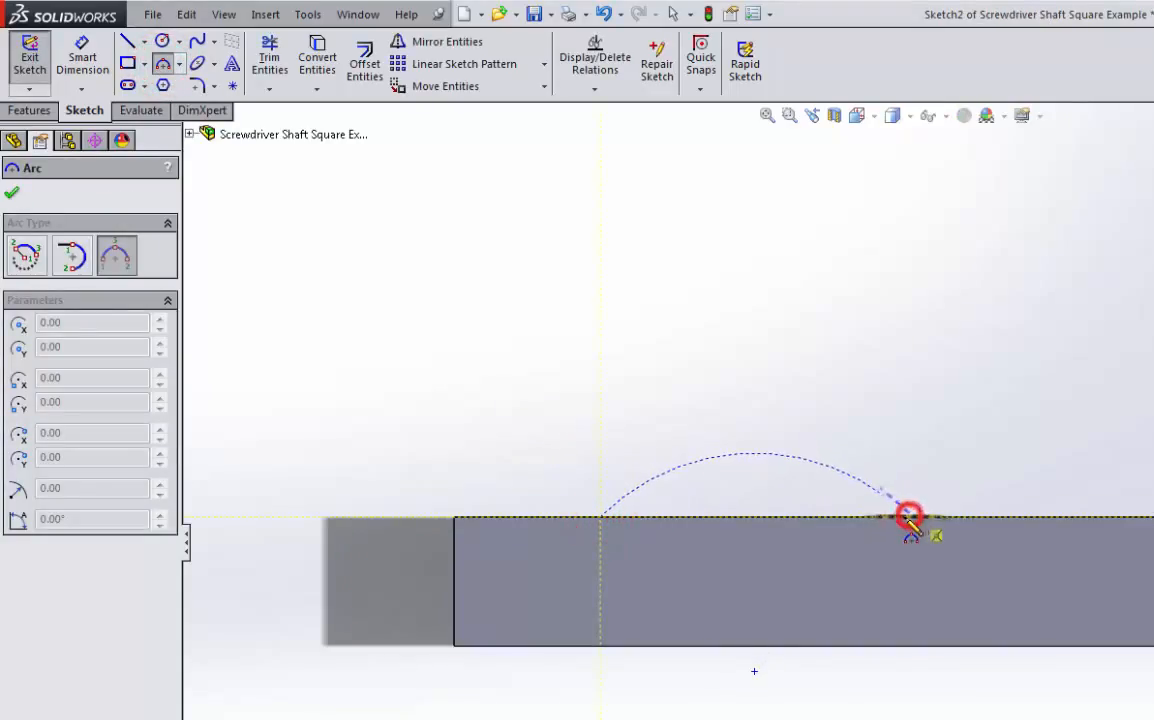
click(740, 471)
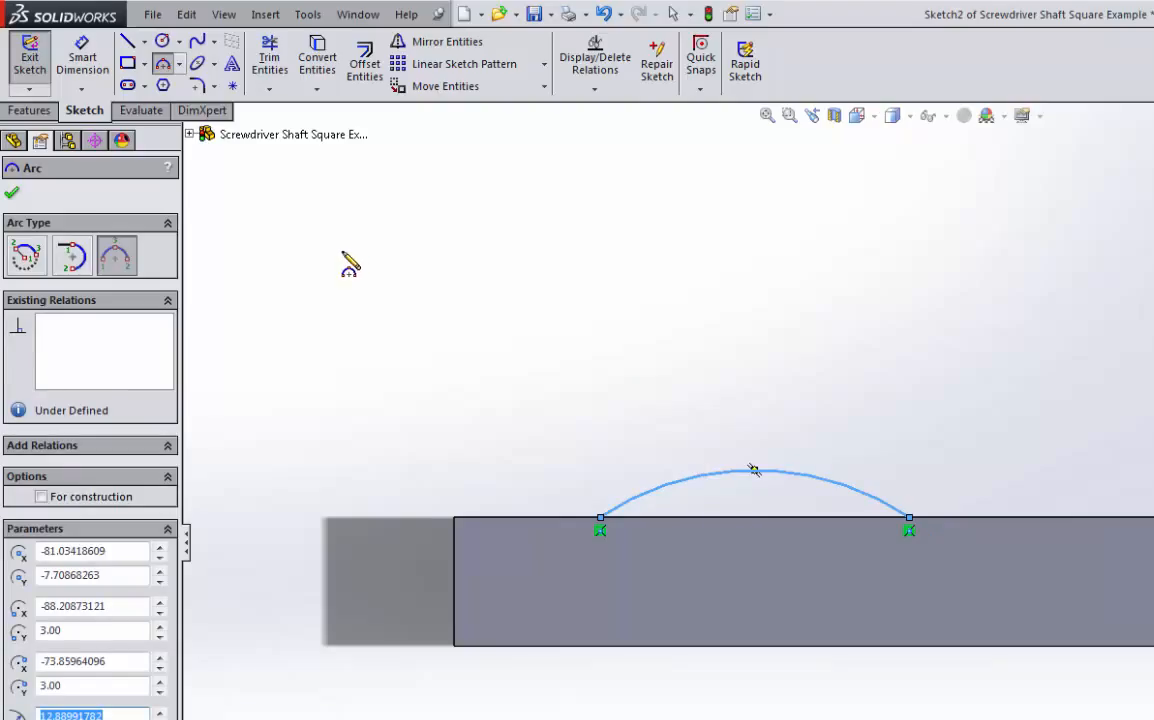
Dimension the horizontal distance from the bar's short end edge to the arc's nearest endpoint as 5 mm.
click(88, 45)
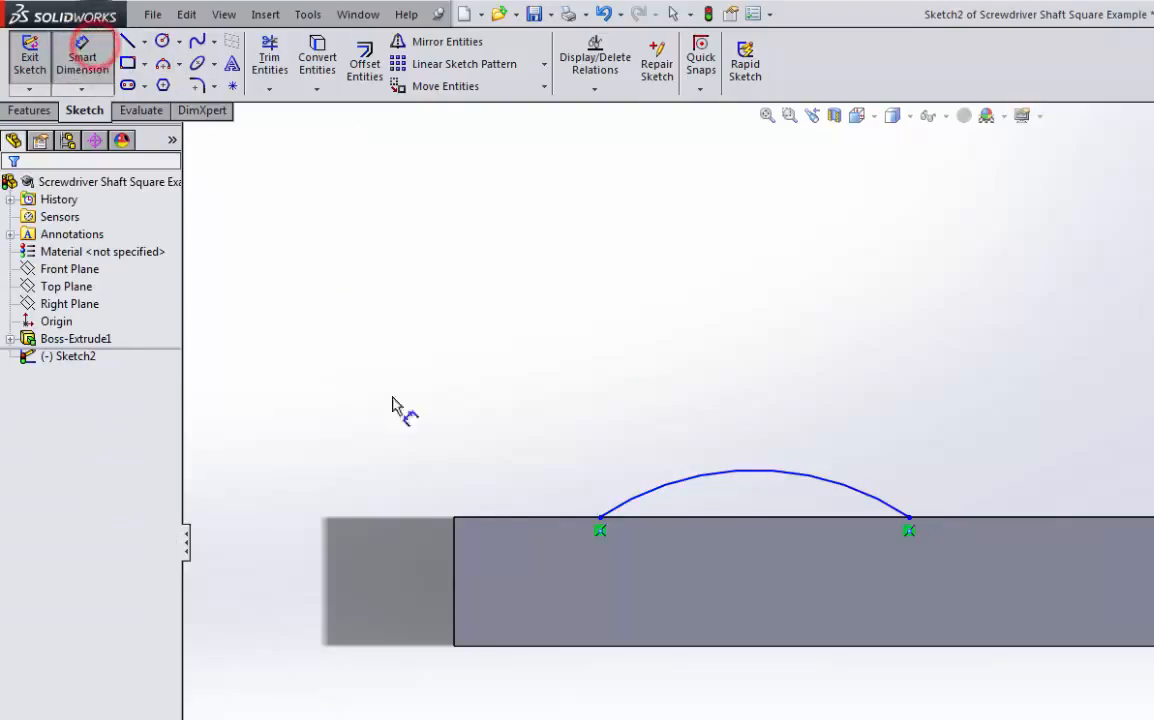
click(455, 548)
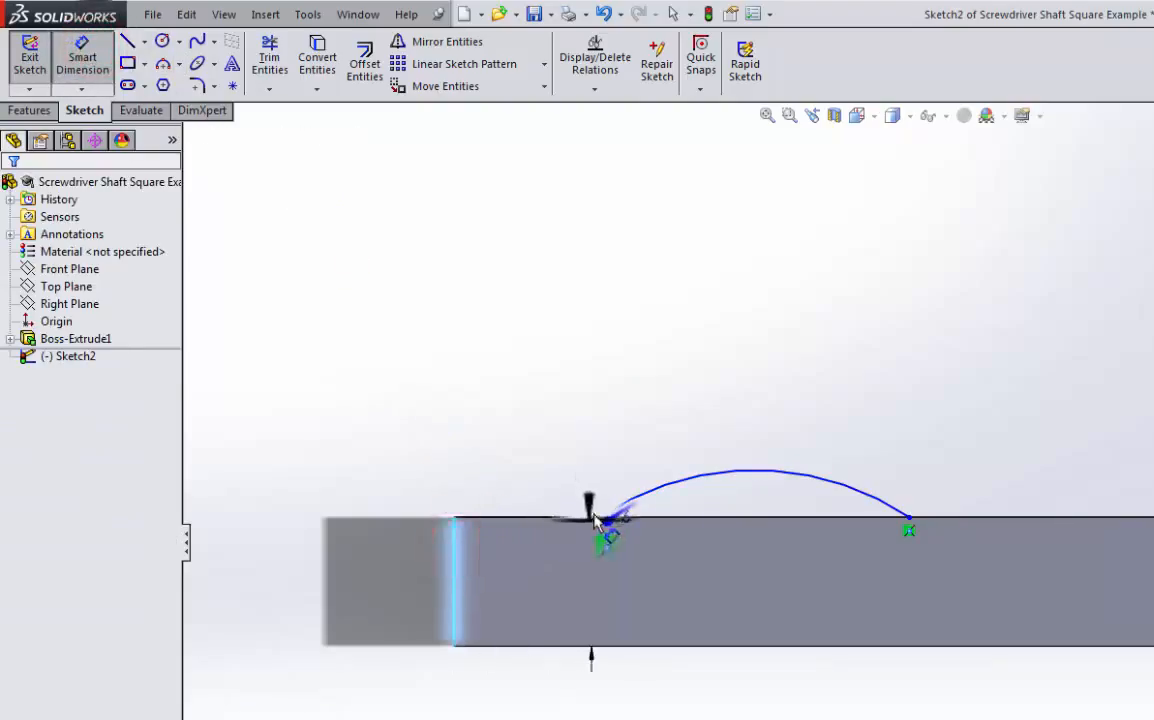
click(600, 518)
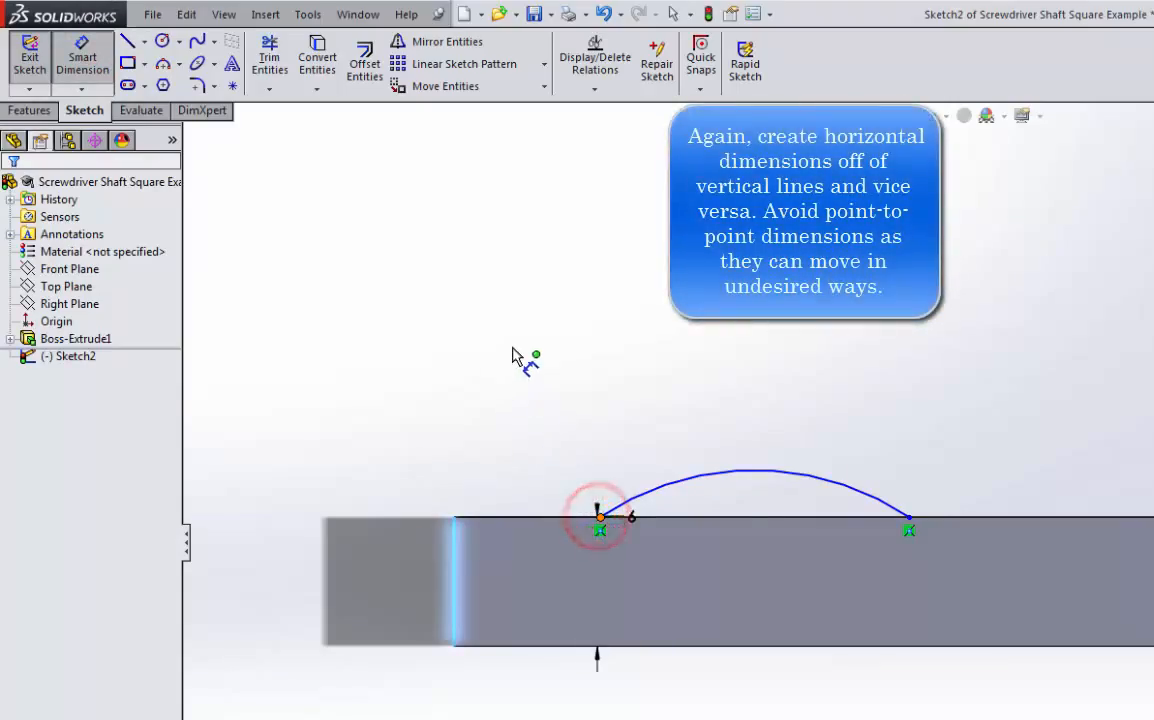
click(535, 370)
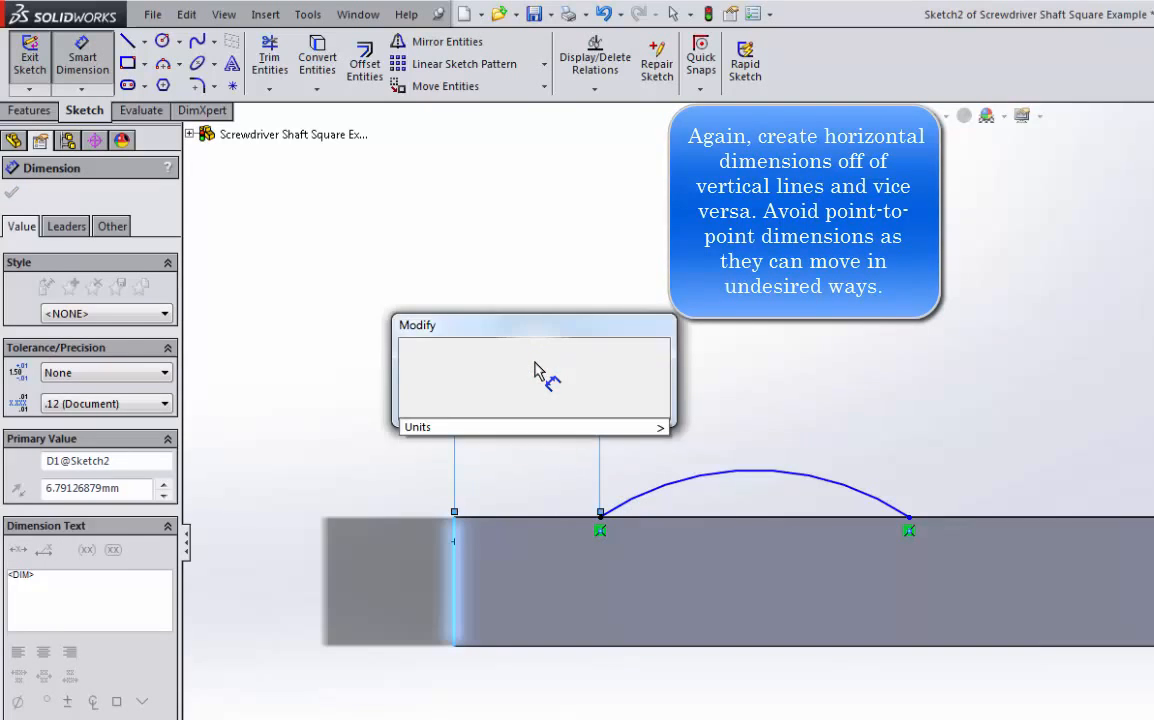
key(Return)
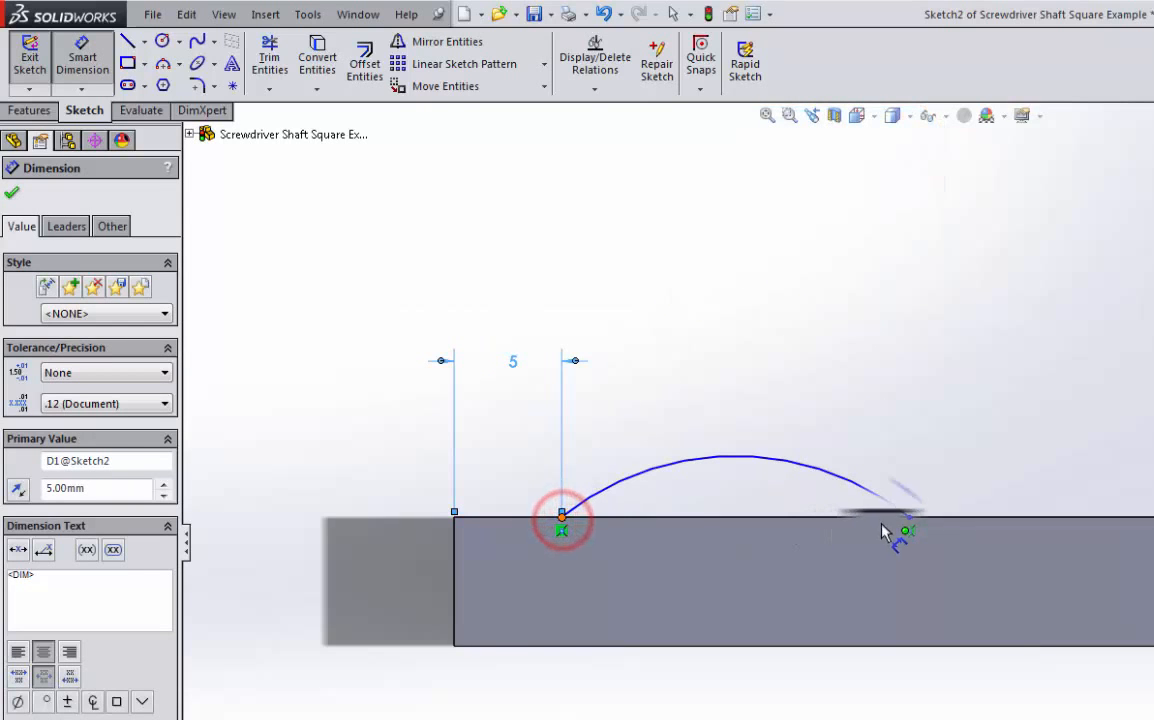
Dimension the horizontal distance between the arc's two endpoints as 10 mm.
click(907, 515)
click(907, 516)
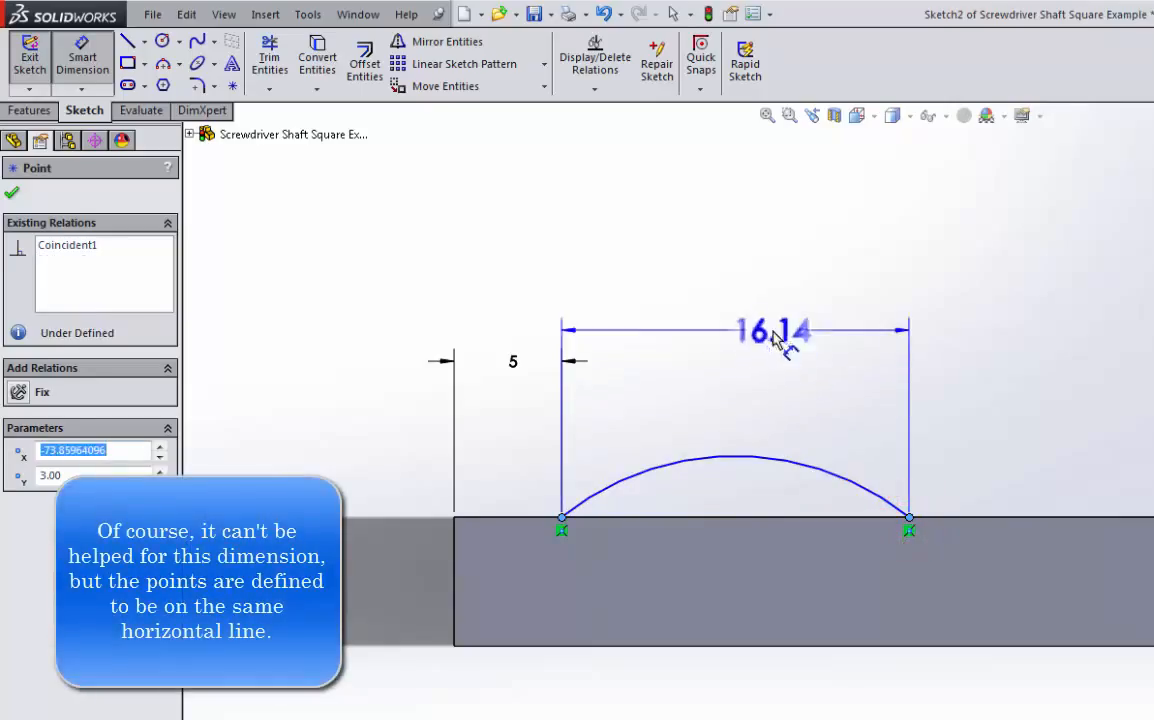
click(762, 316)
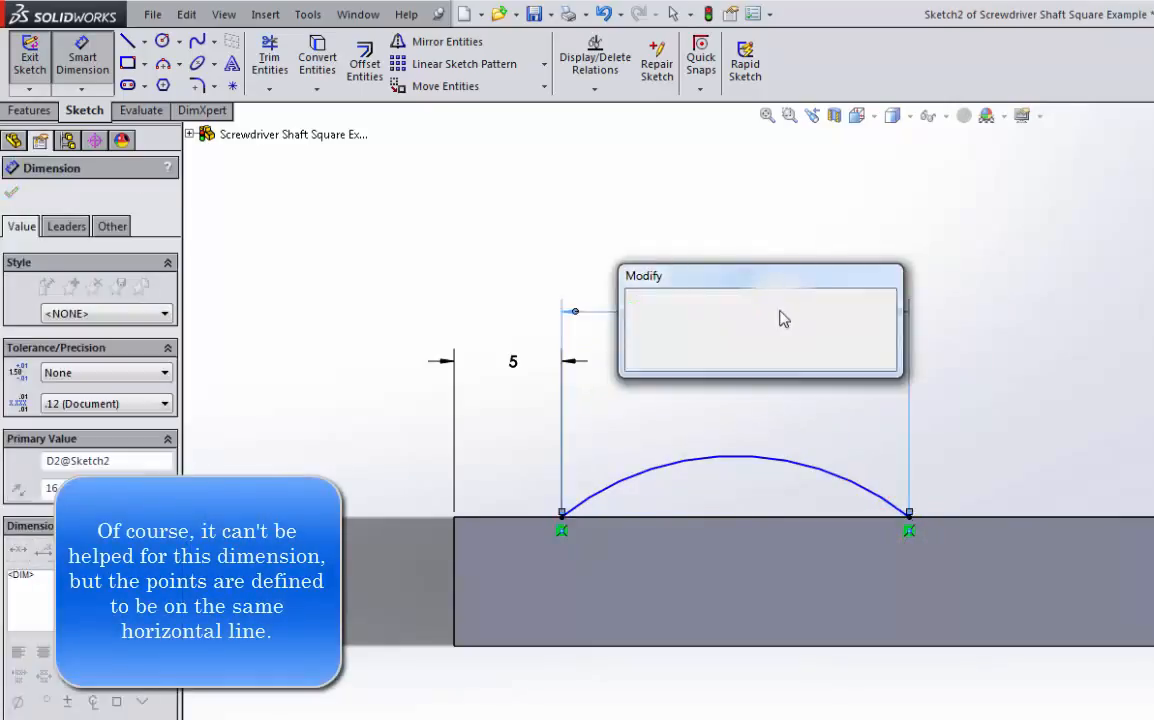
key(Return)
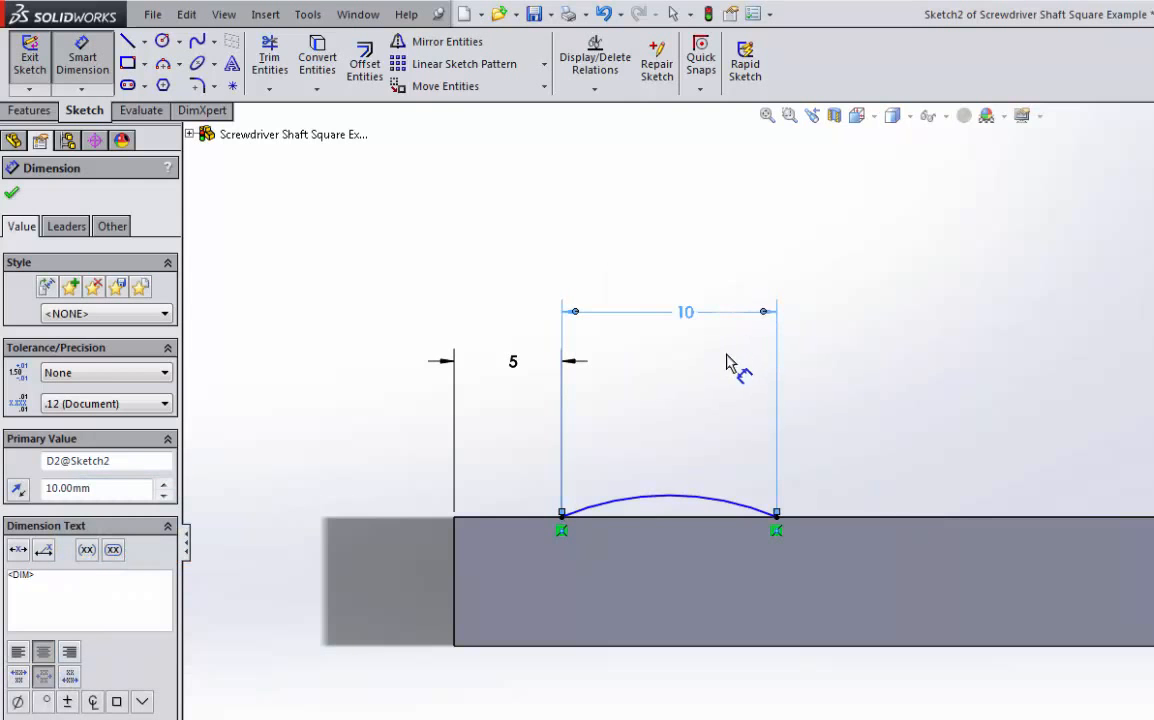
Add a vertical dimension between the bar's long edge and the arc, placed beyond the bar's short end.
click(648, 517)
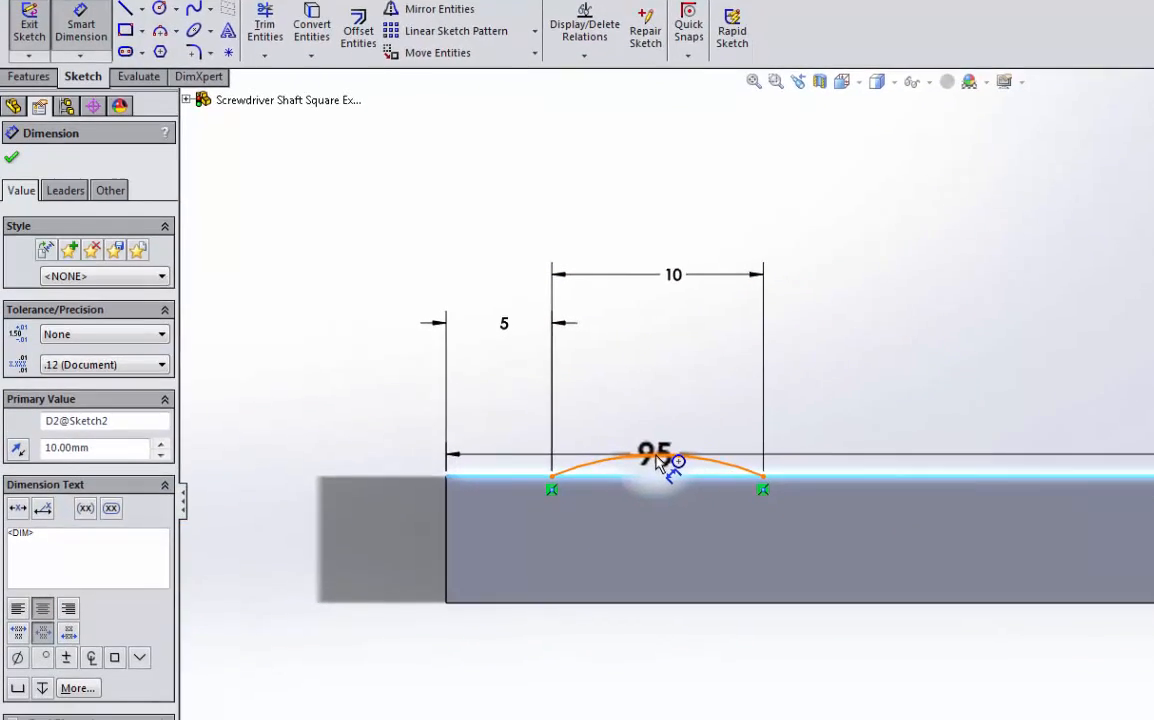
click(656, 456)
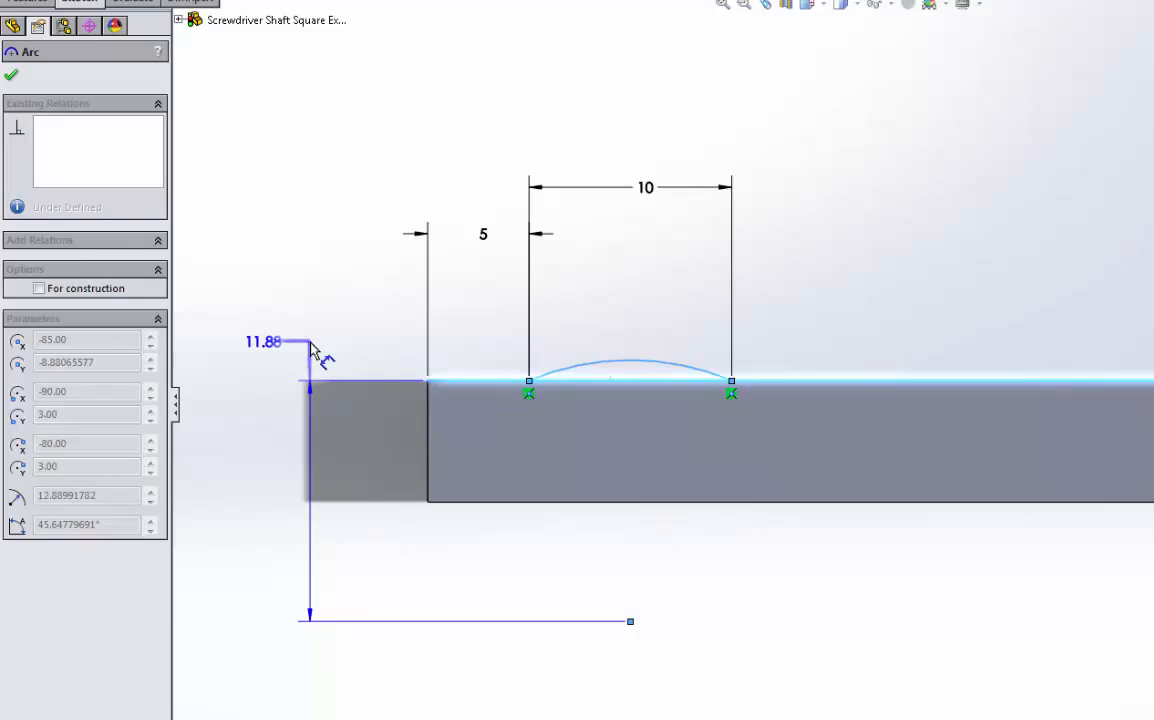
click(310, 344)
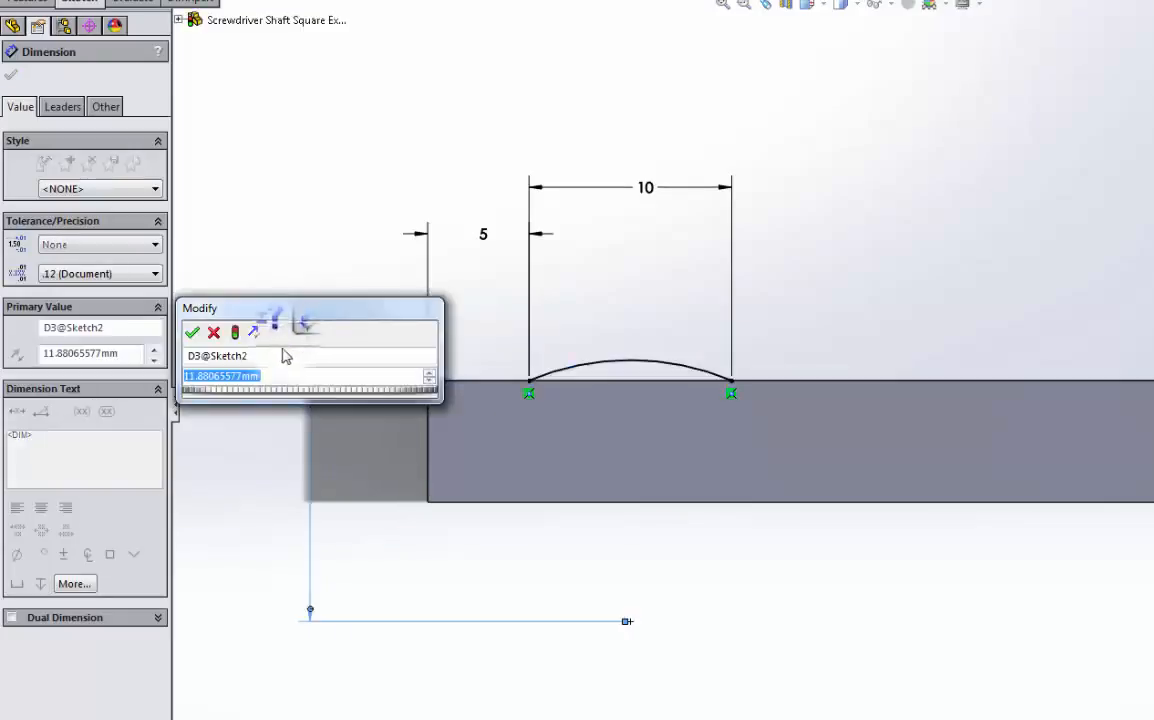
click(190, 333)
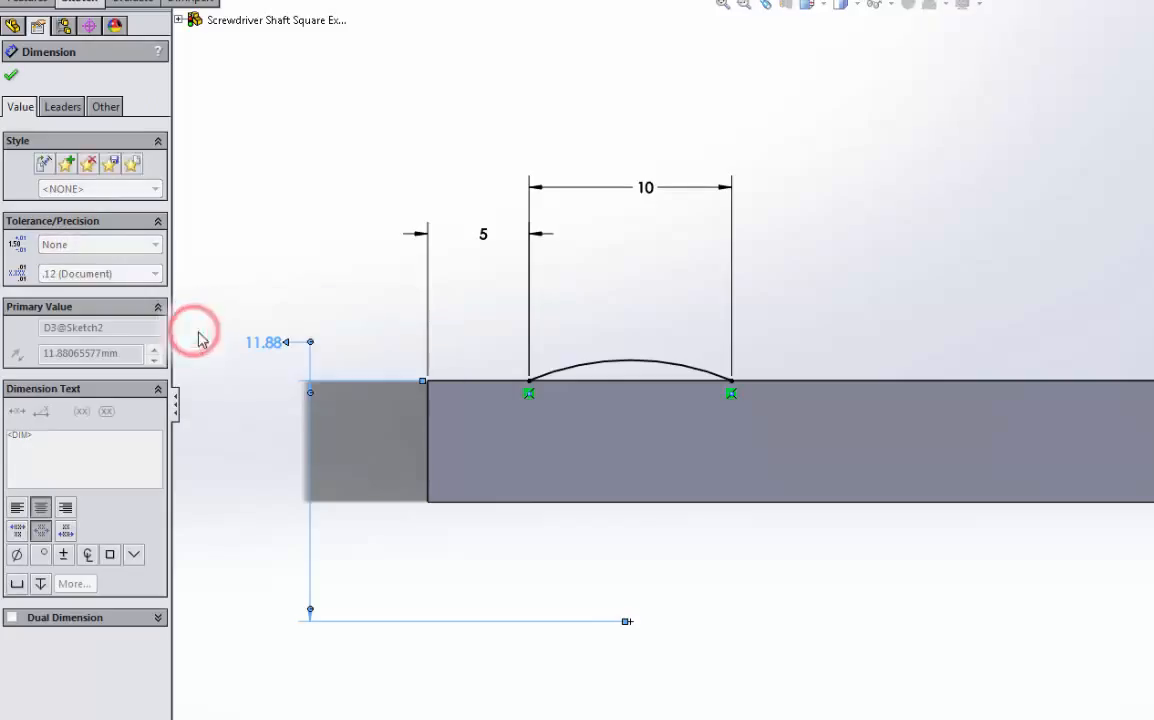
Set the vertical dimension's first arc condition to Min and reposition its text beyond the bar's short end.
click(57, 106)
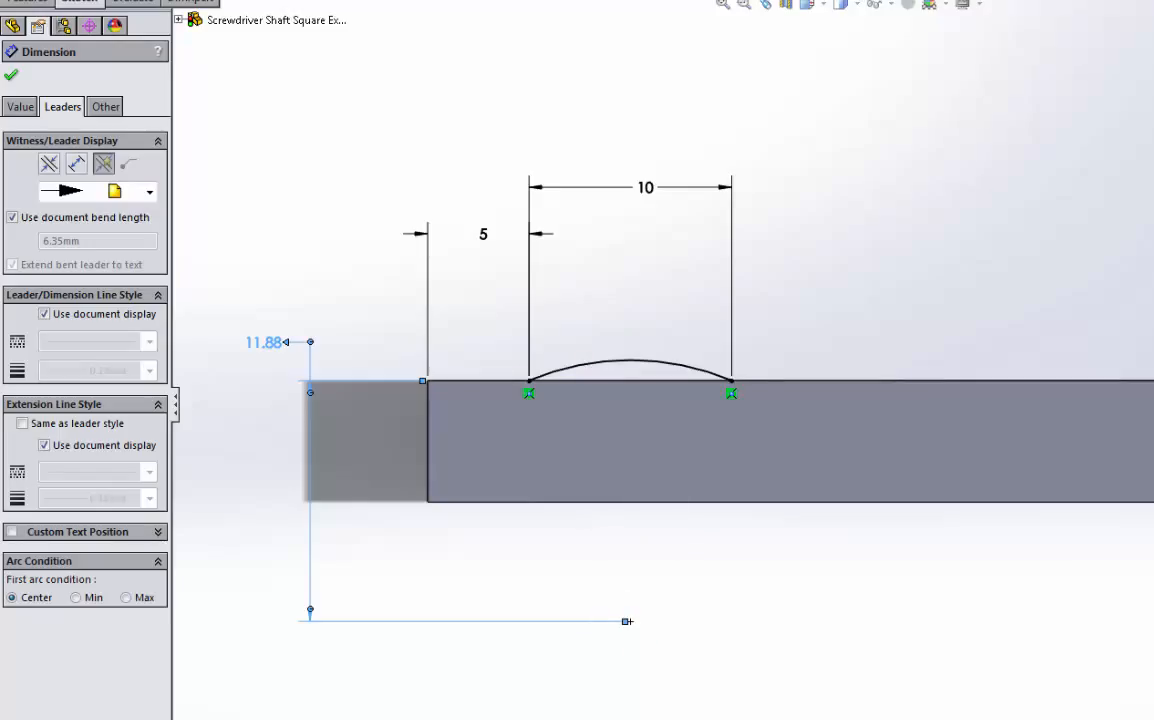
click(76, 597)
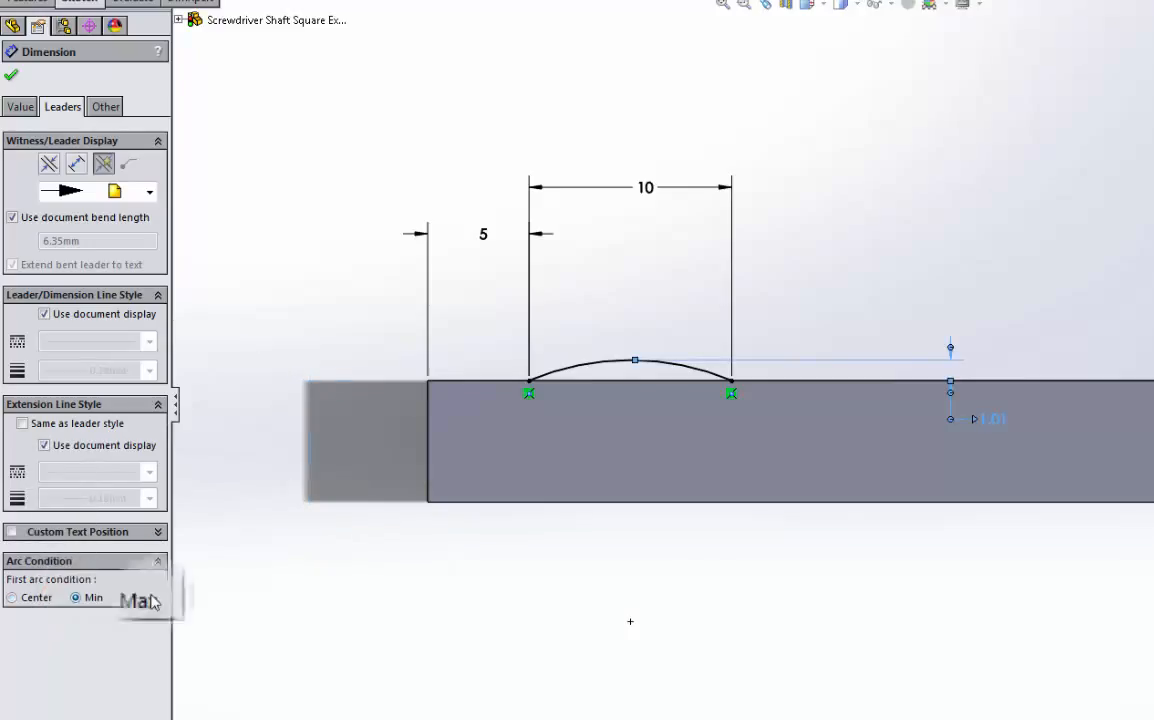
drag(993, 417, 319, 312)
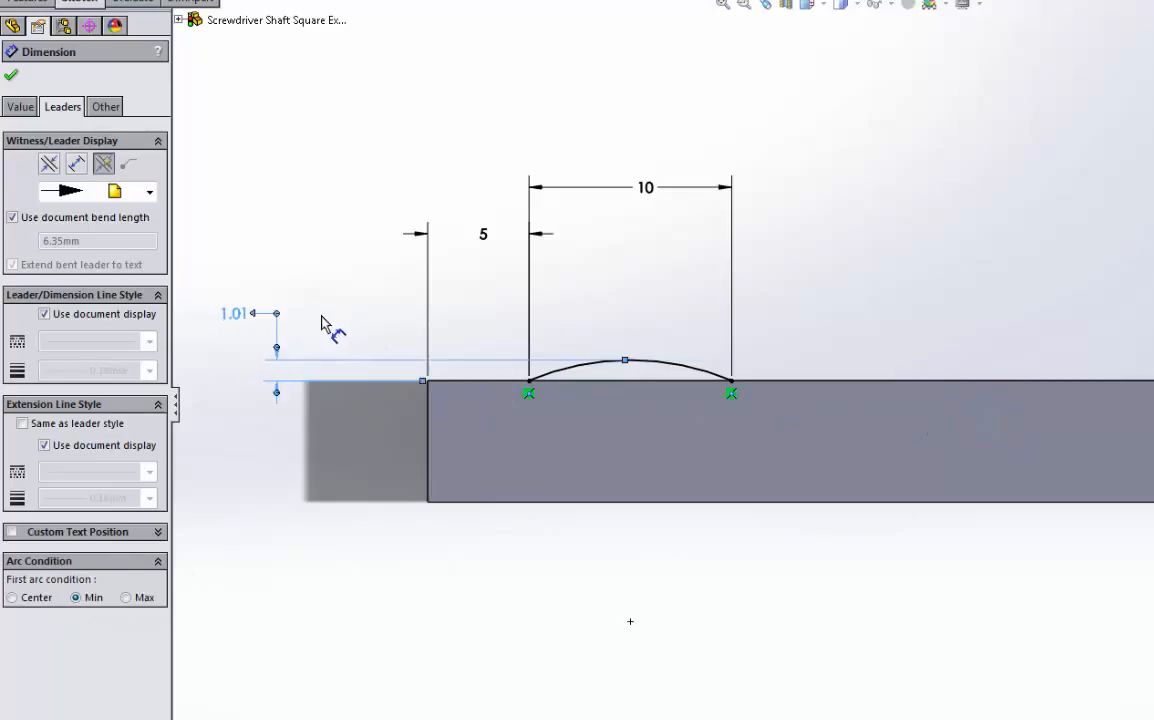
click(11, 75)
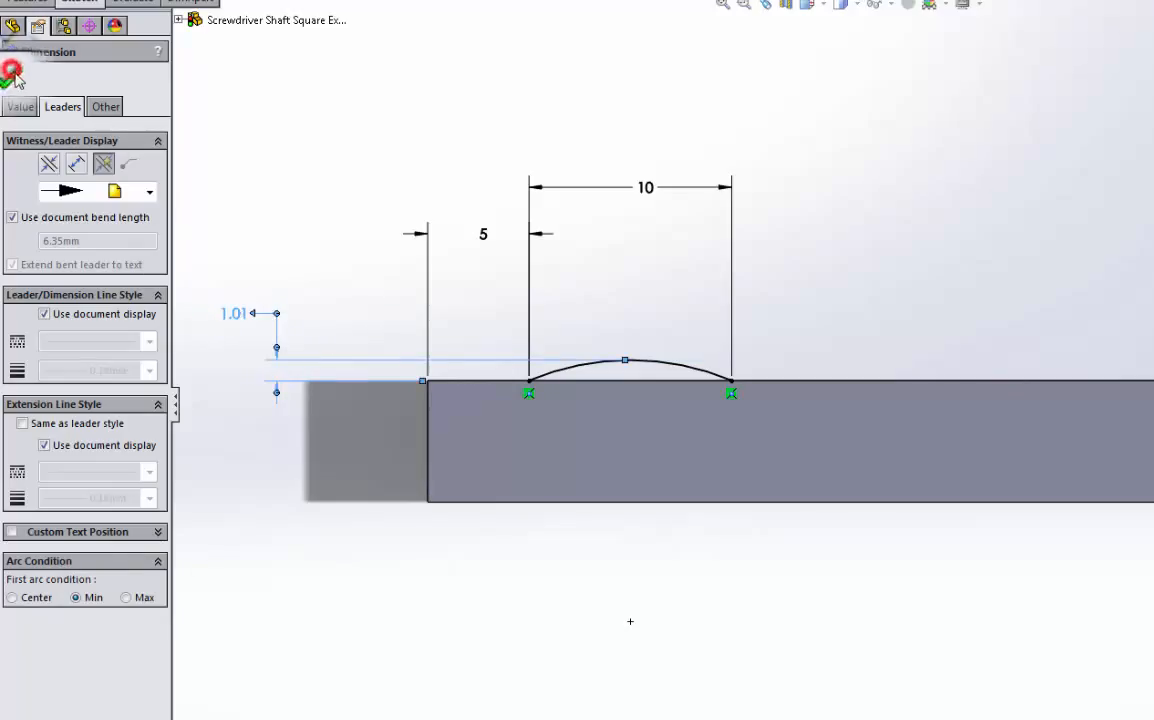
Set the arc's height above the bar's long edge to 1.5 mm.
click(237, 313)
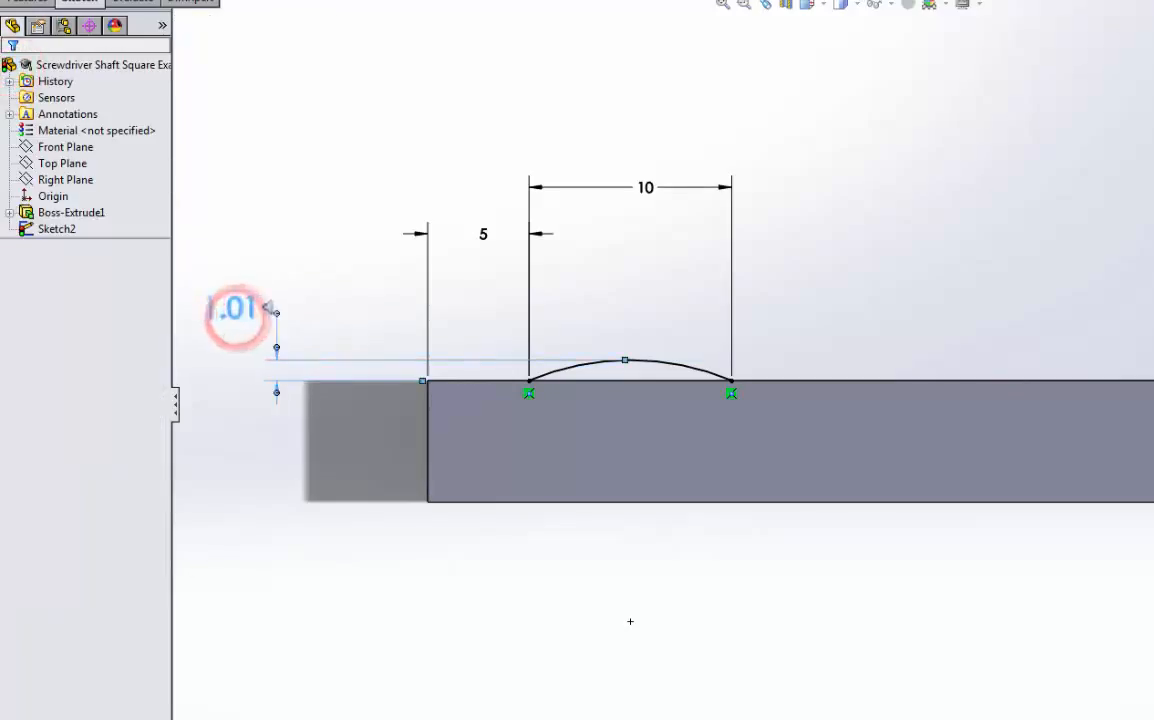
text(1.)
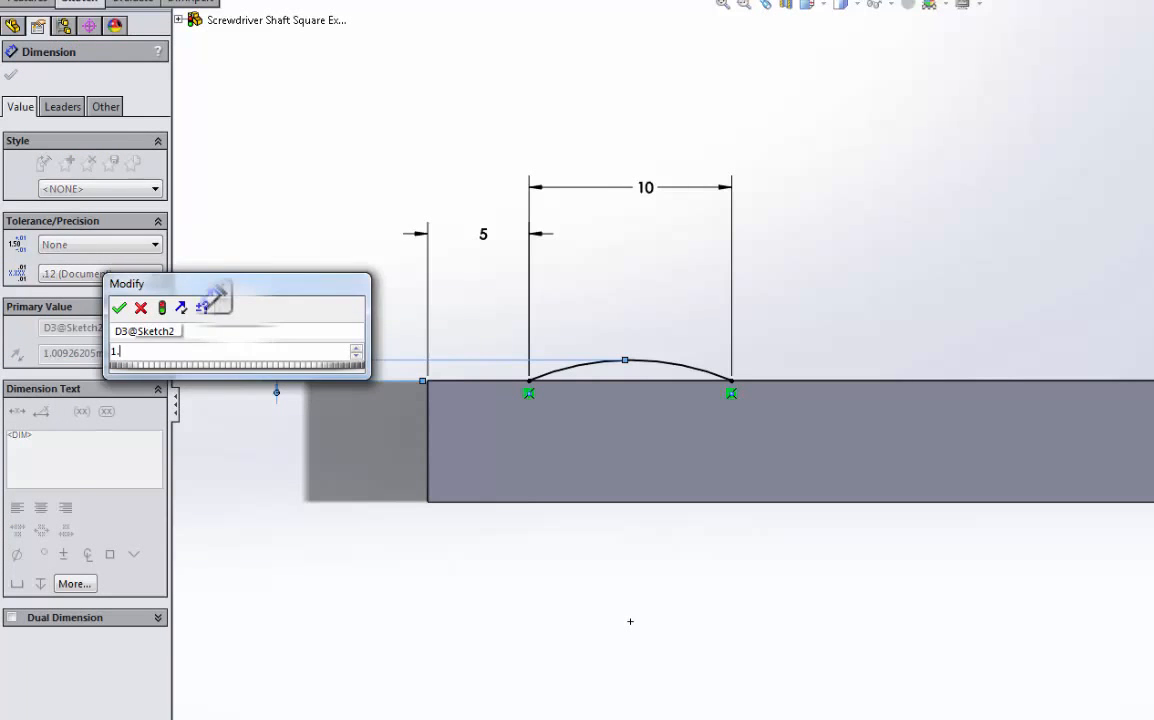
text(5)
key(Return)
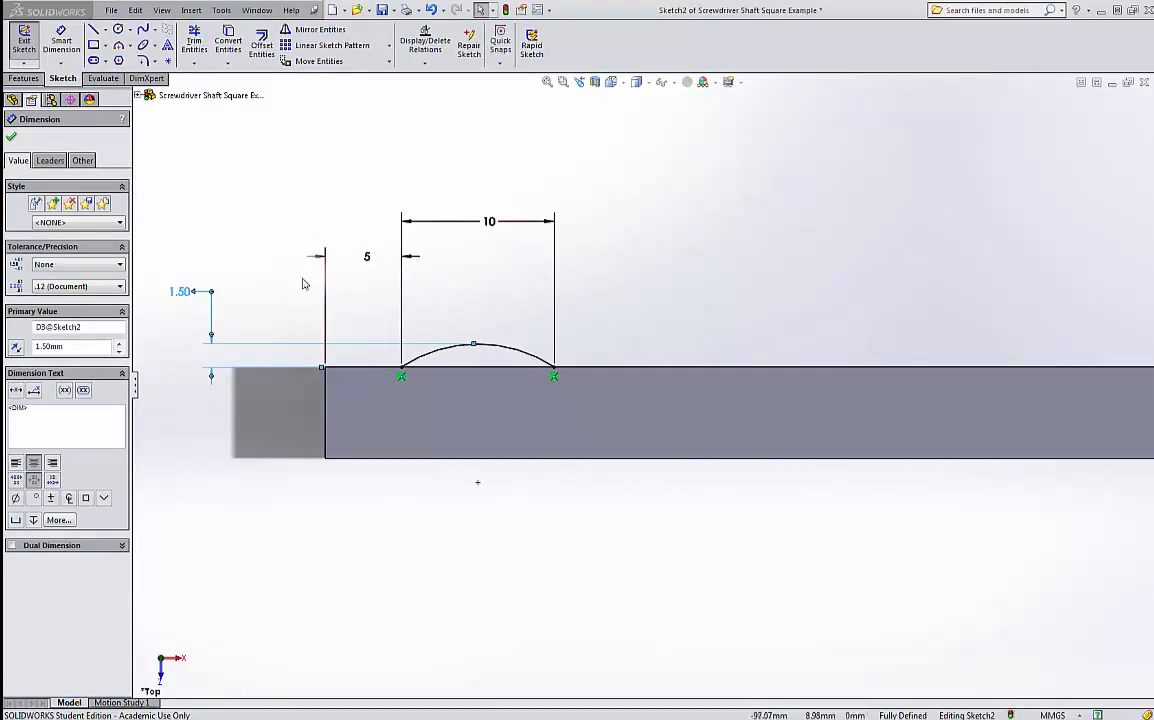
Highlight the Top Plane to check the arc's orientation on the bar, and exit the arc sketch.
middle_drag(277, 321, 420, 357)
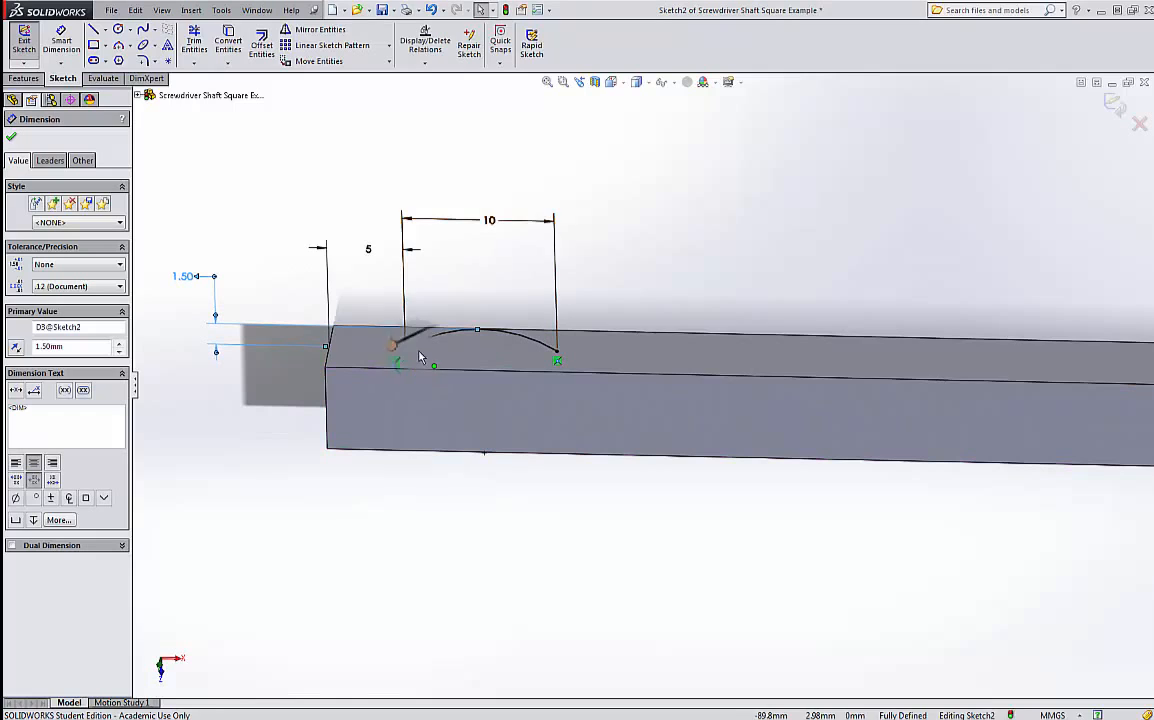
click(138, 95)
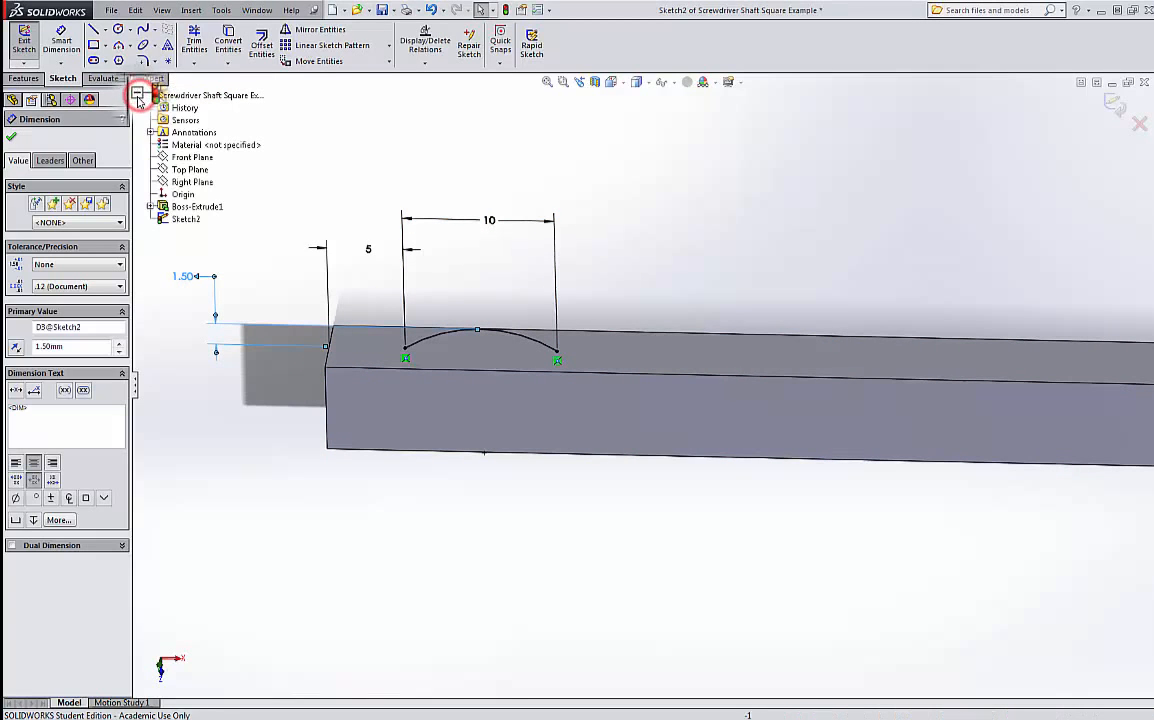
click(180, 173)
middle_drag(322, 256, 319, 227)
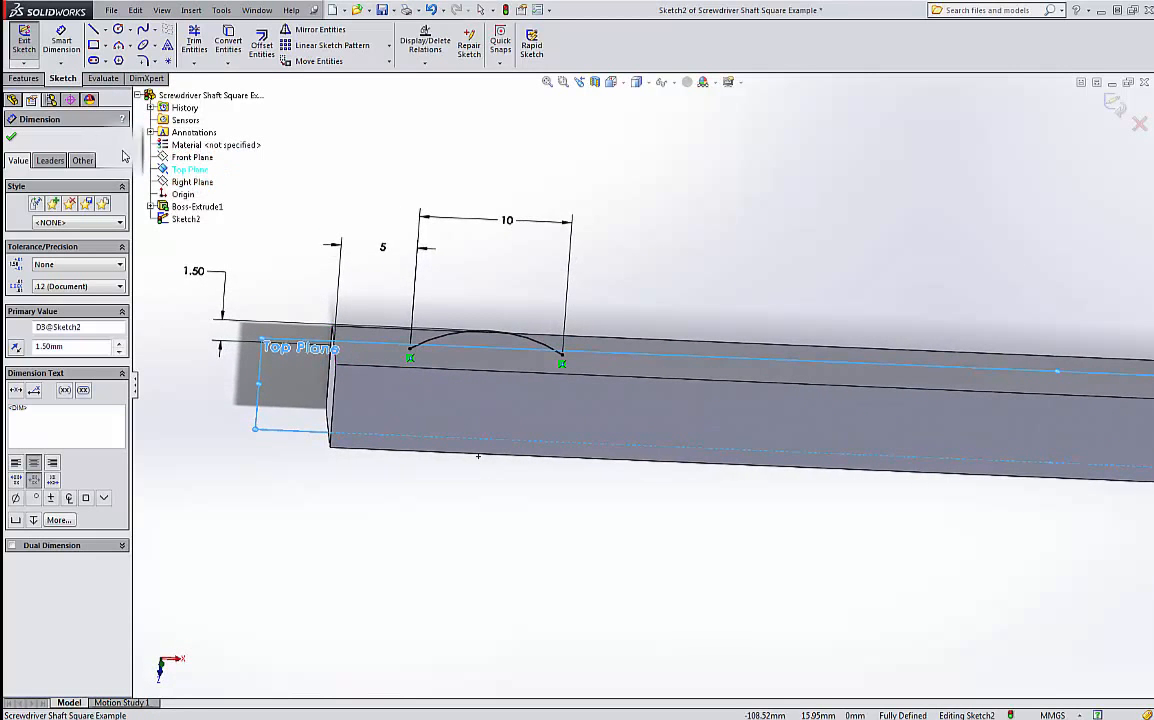
click(13, 138)
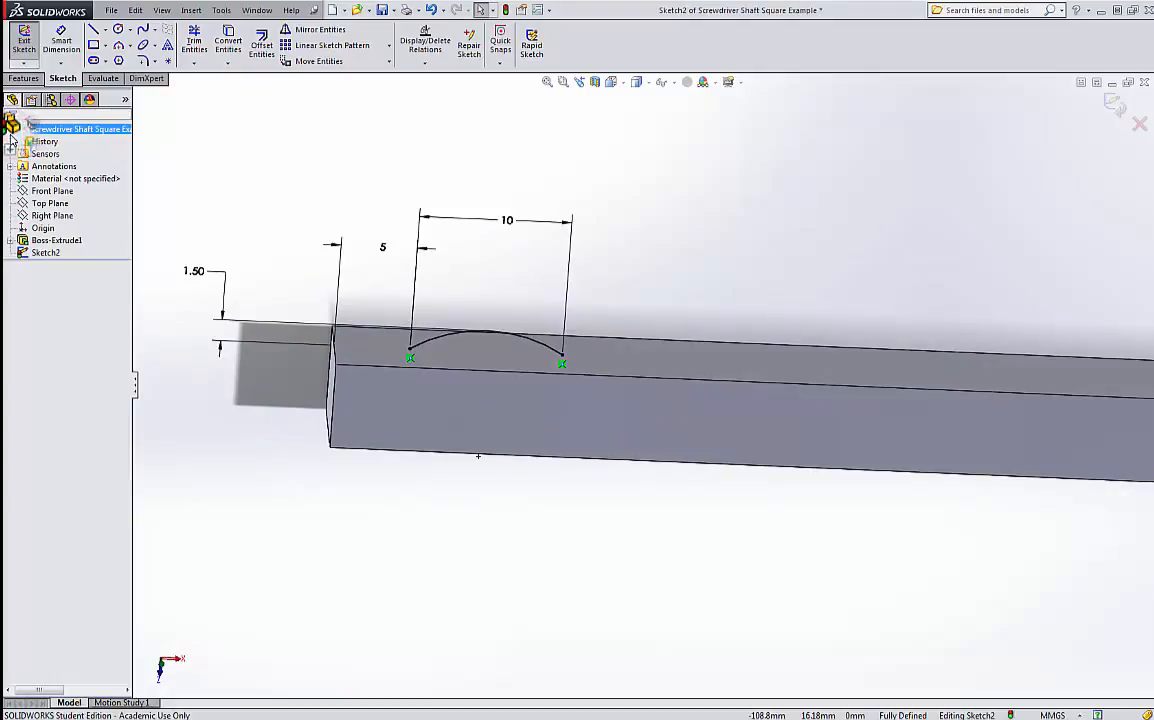
click(1117, 110)
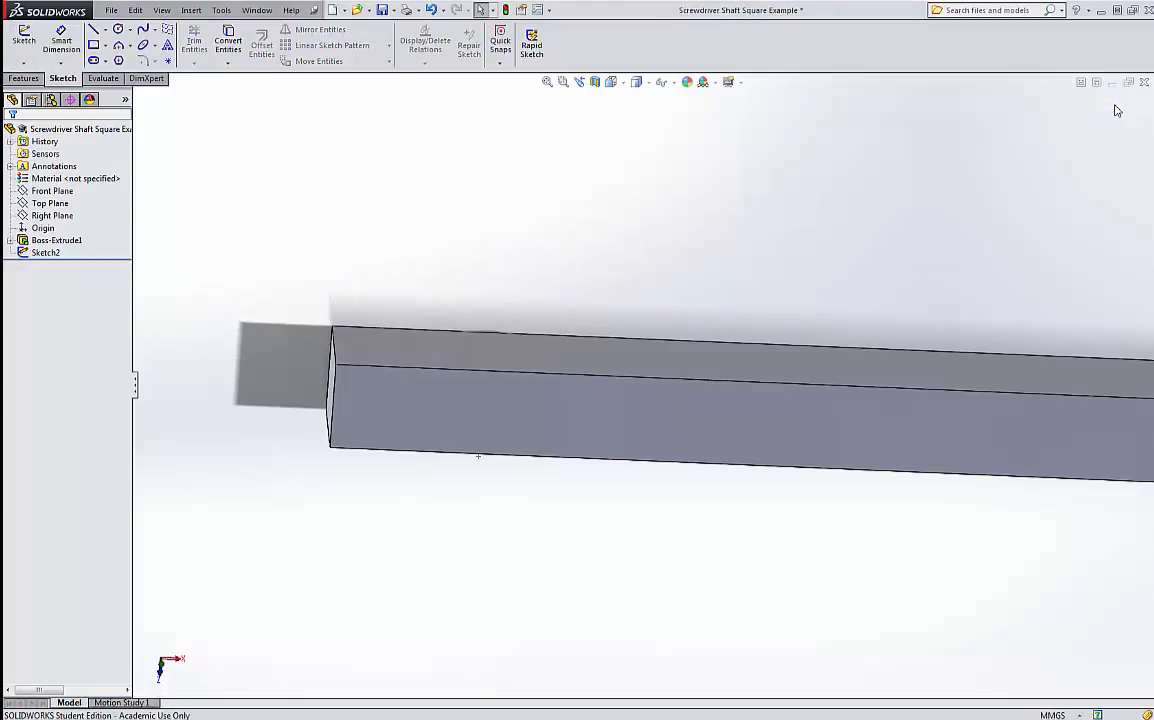
middle_drag(686, 244, 669, 278)
scroll(502, 360, down, 5)
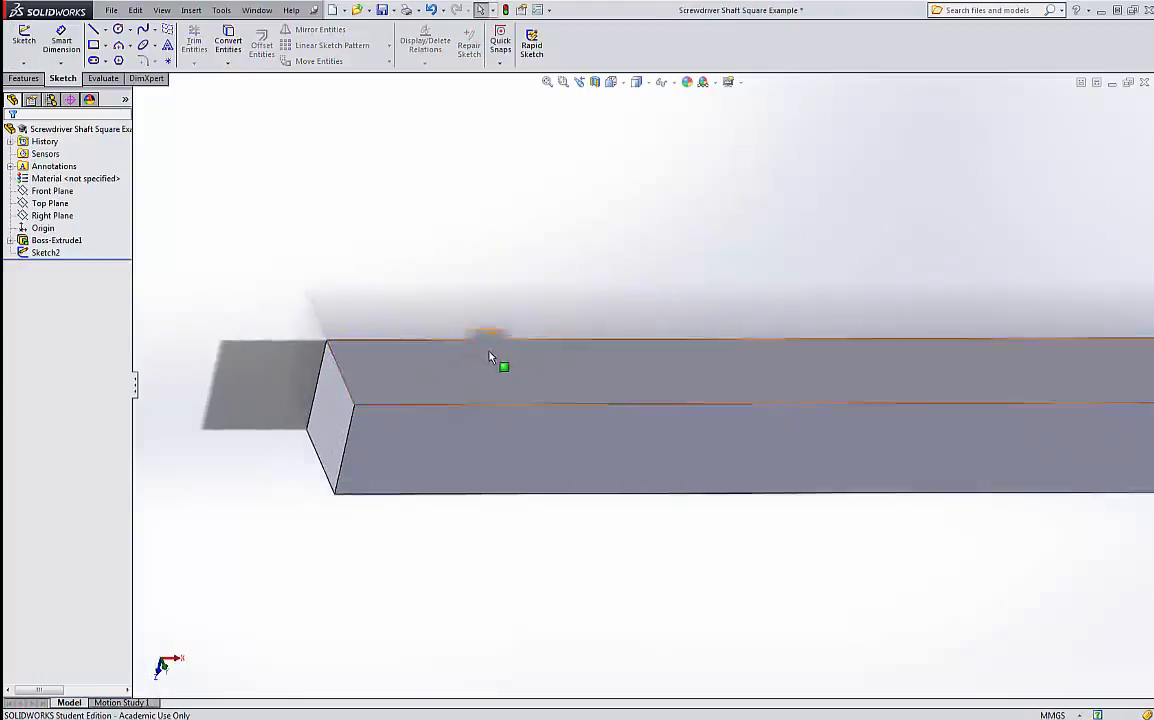
scroll(535, 383, down, 2)
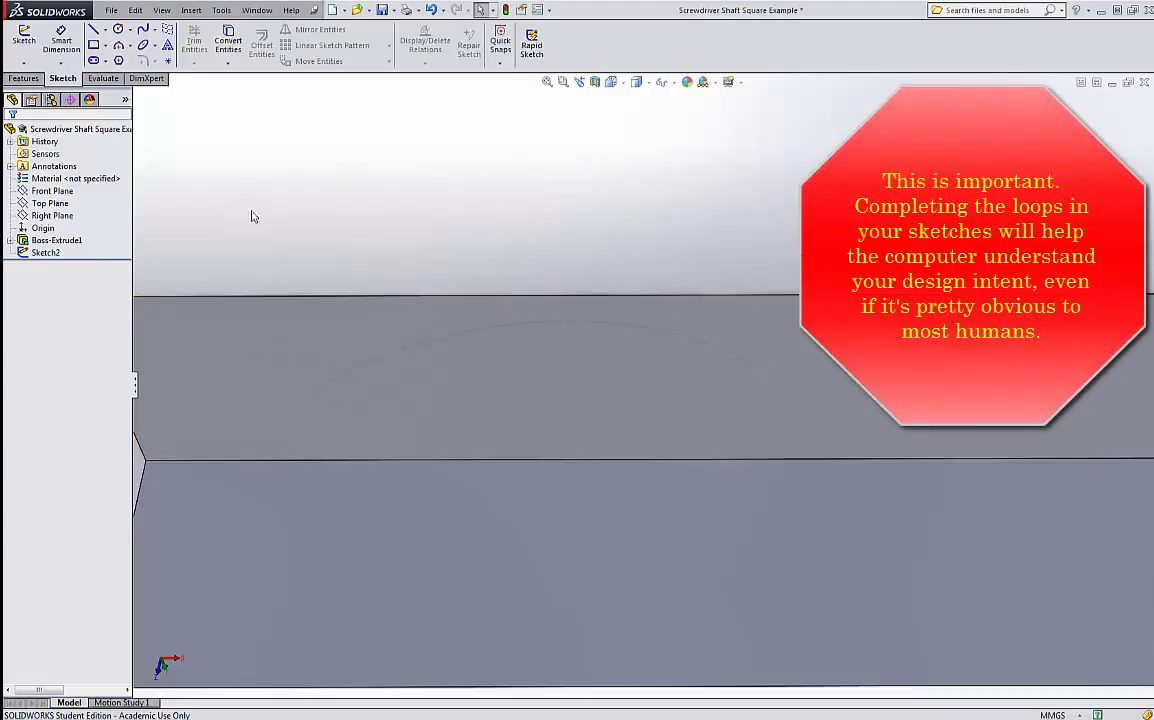
Reopen the arc sketch, close its profile with a line between the arc's two endpoints, and exit the sketch.
click(46, 254)
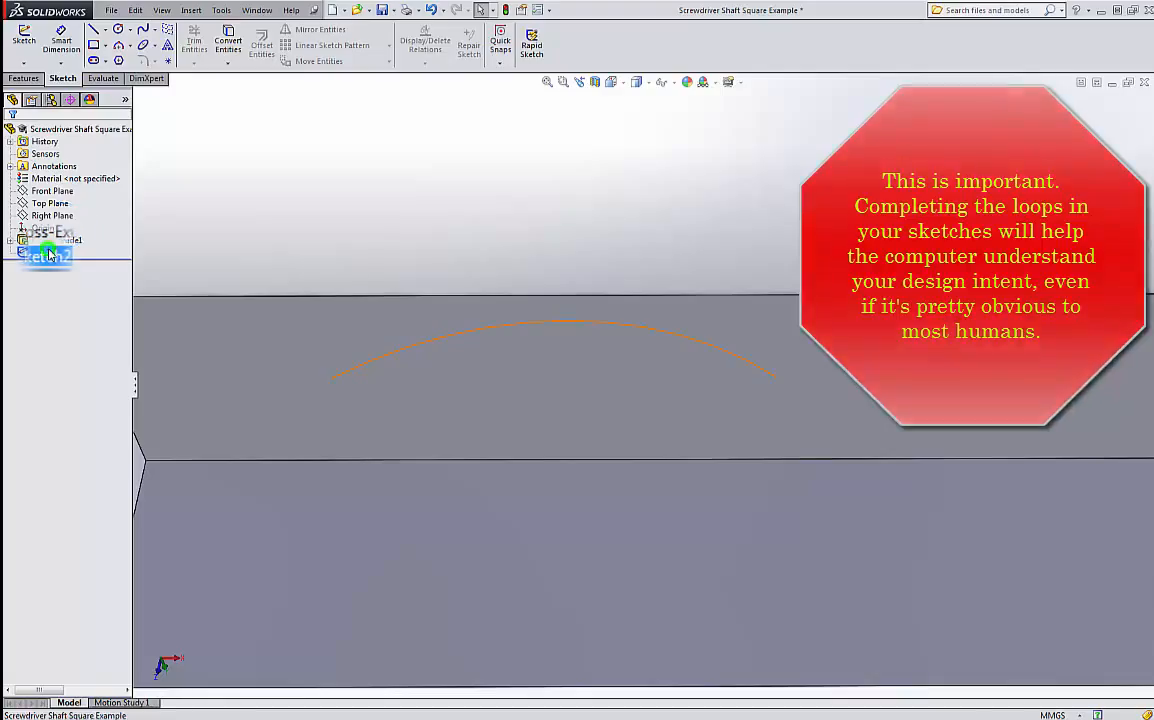
right_click(46, 254)
click(59, 217)
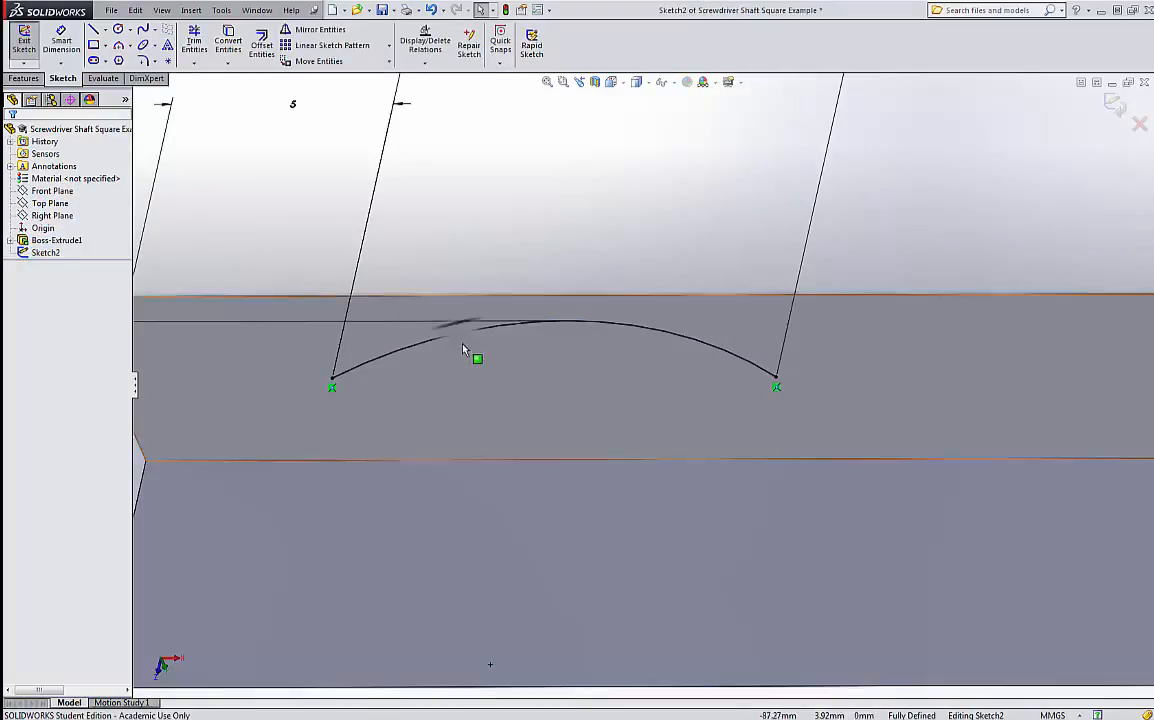
scroll(463, 345, up, 3)
click(94, 30)
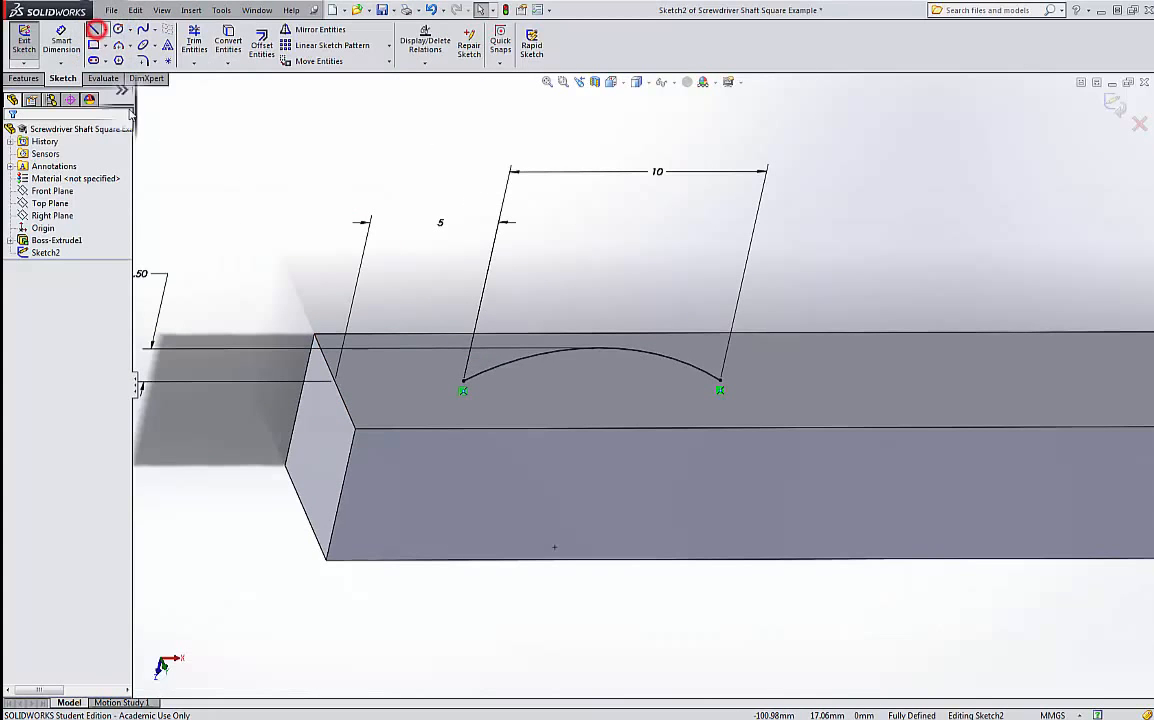
click(462, 378)
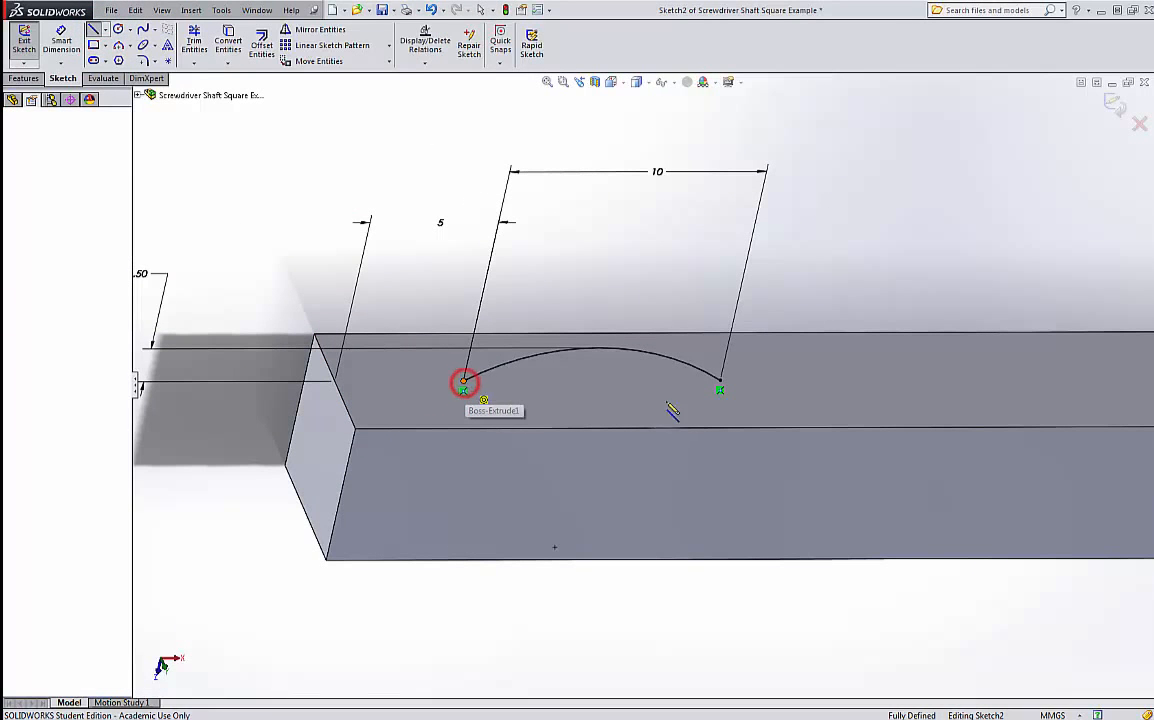
click(720, 379)
click(720, 379)
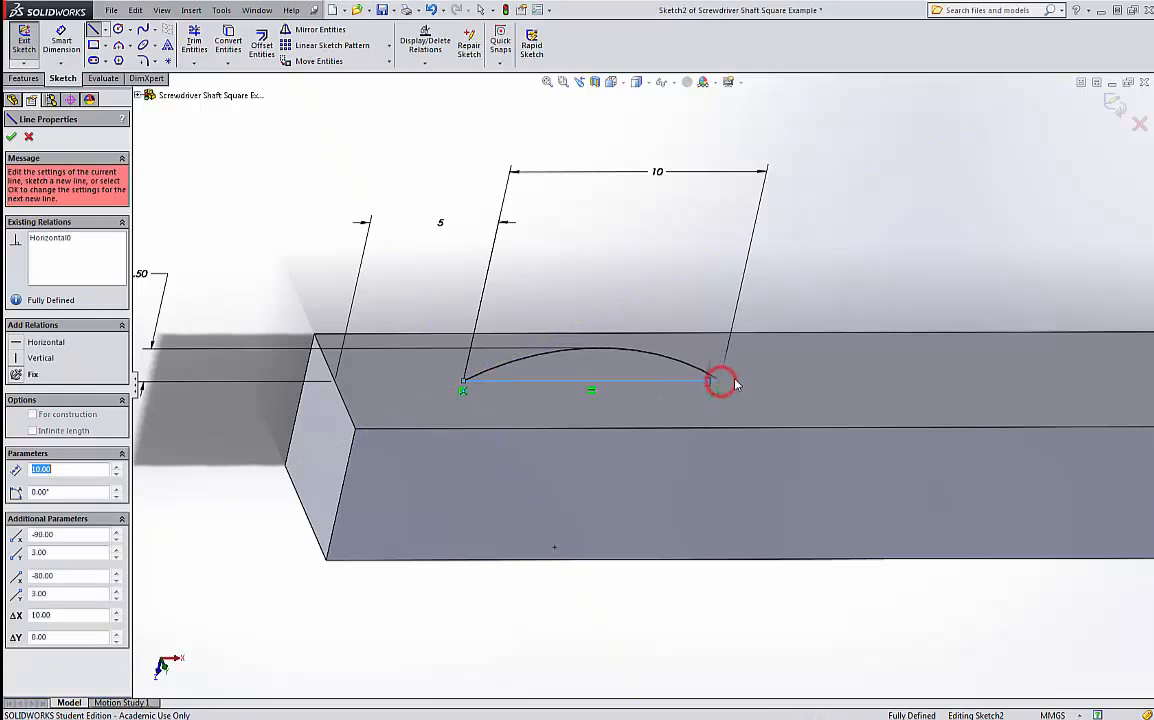
click(1112, 106)
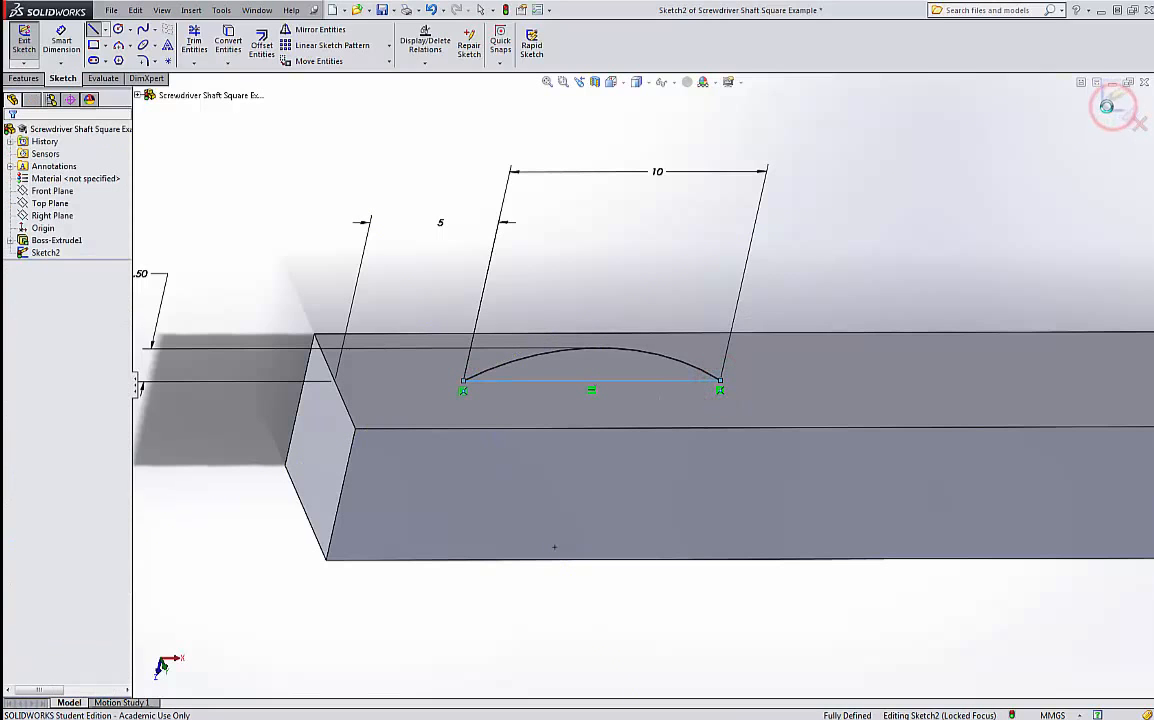
Extrude the closed arc profile as a boss with a Mid Plane end condition and a 2 mm depth.
scroll(860, 280, up, 1)
scroll(603, 382, down, 1)
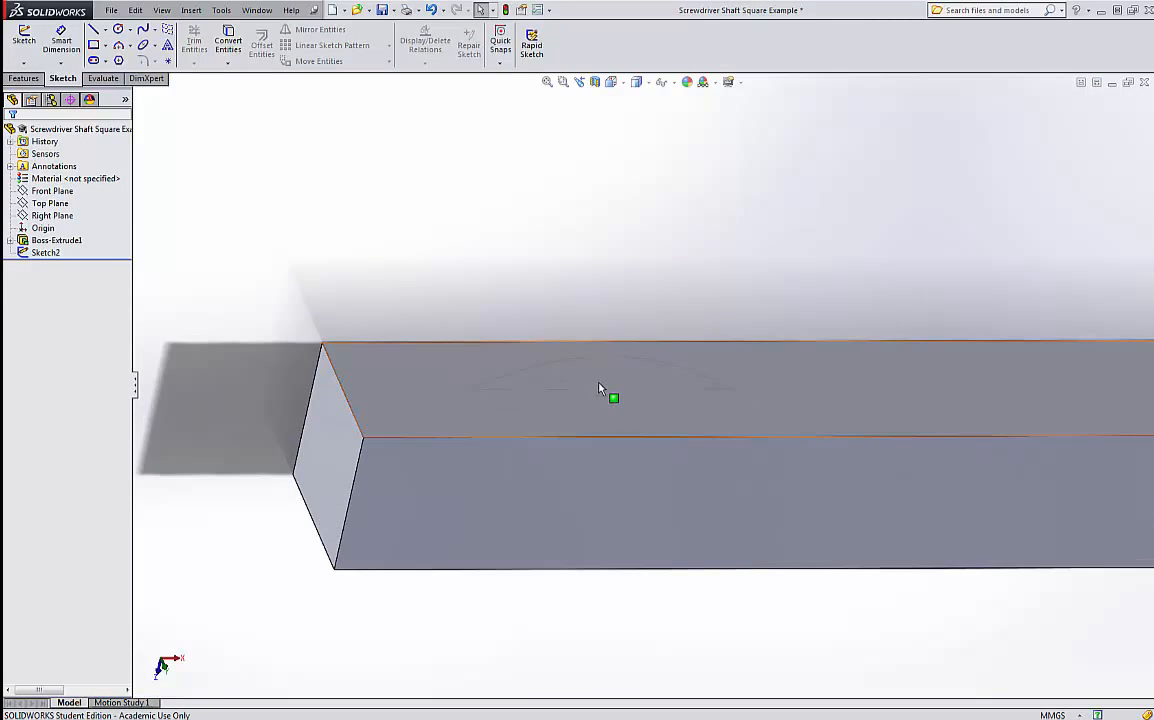
middle_drag(592, 388, 592, 338)
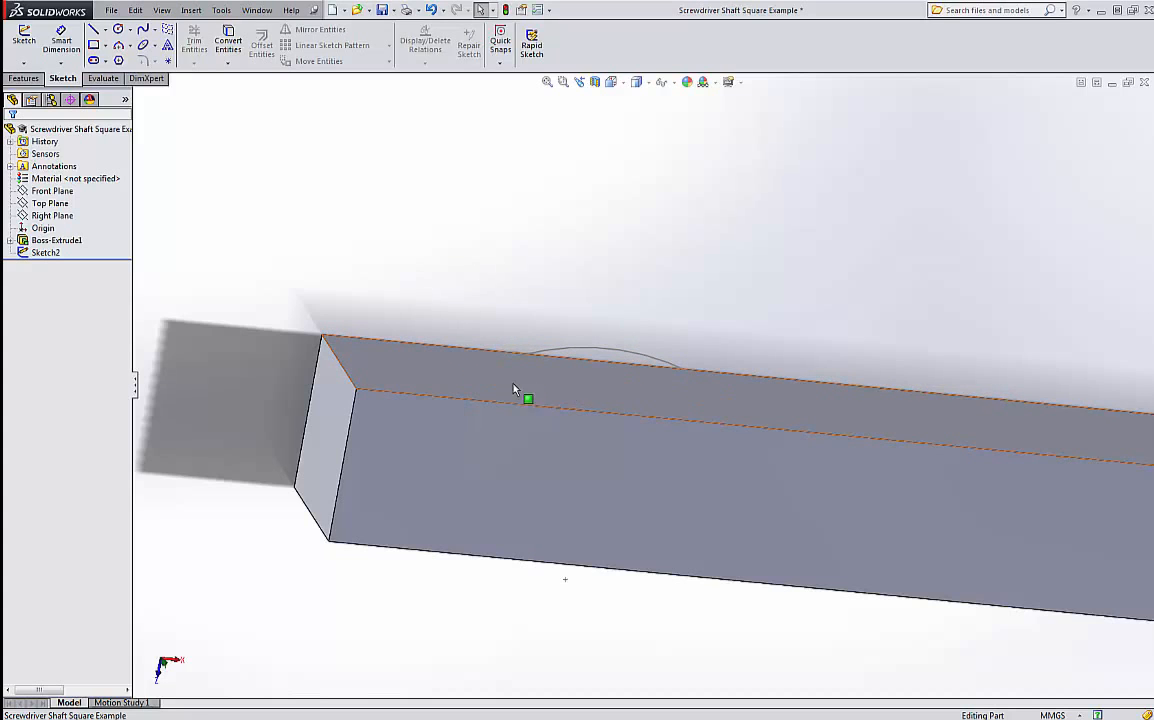
scroll(728, 402, up, 10)
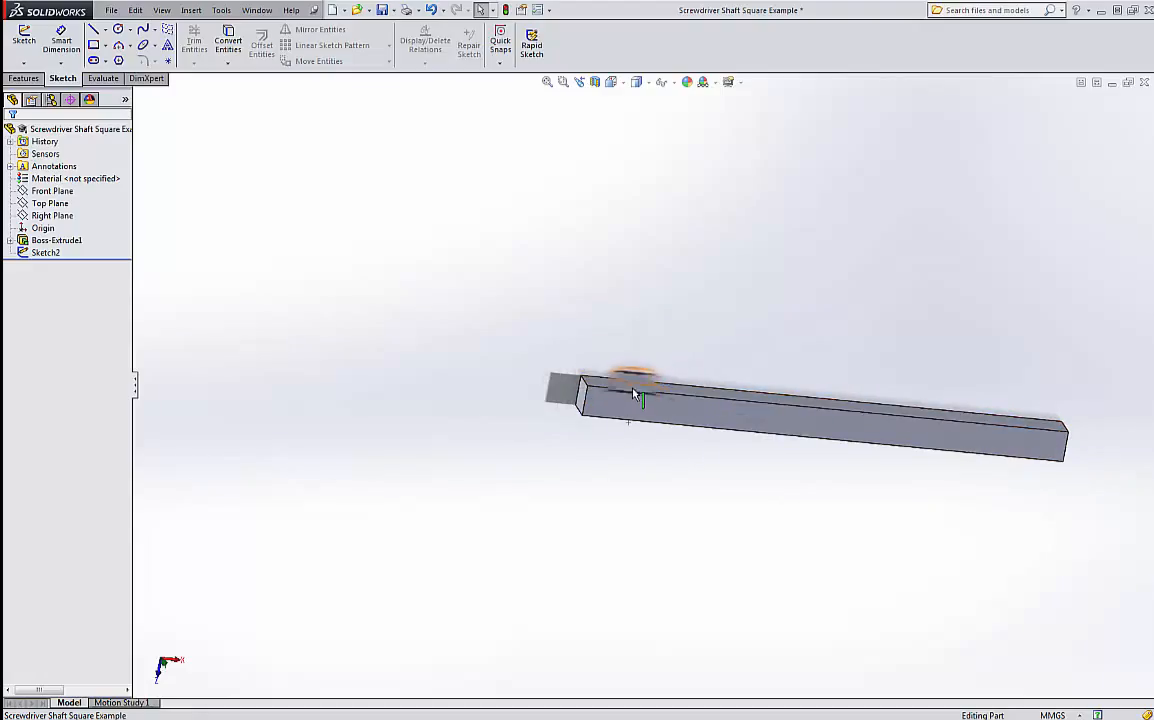
scroll(633, 393, down, 10)
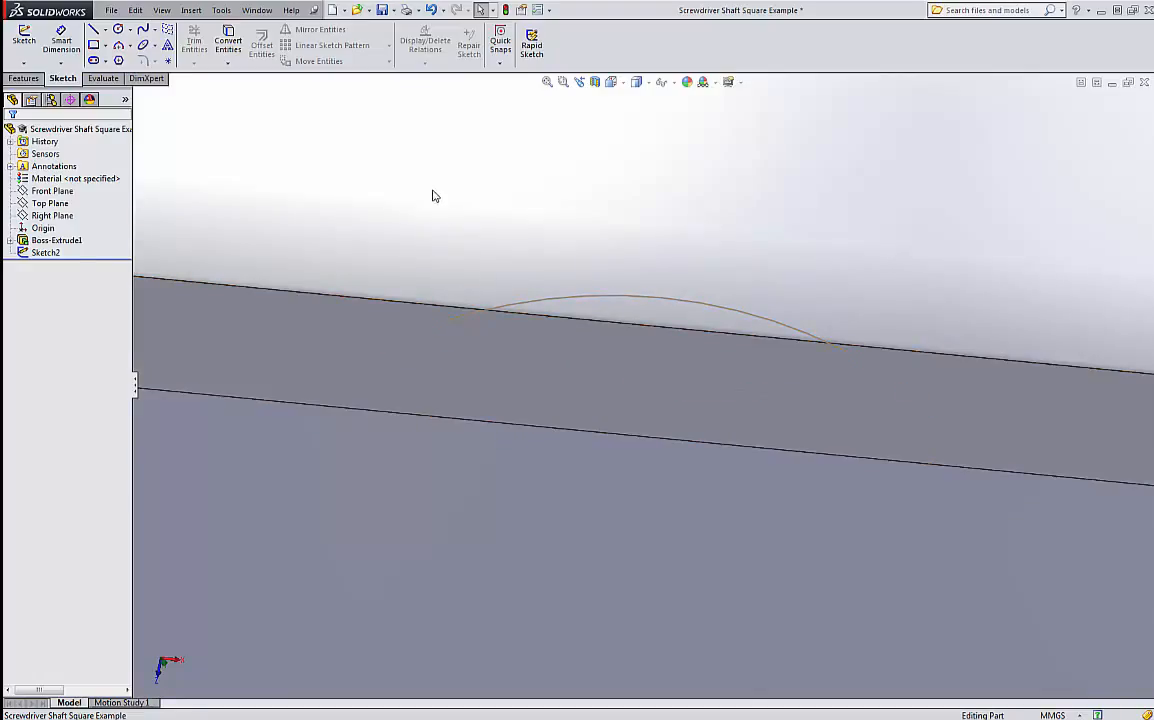
click(45, 252)
click(60, 214)
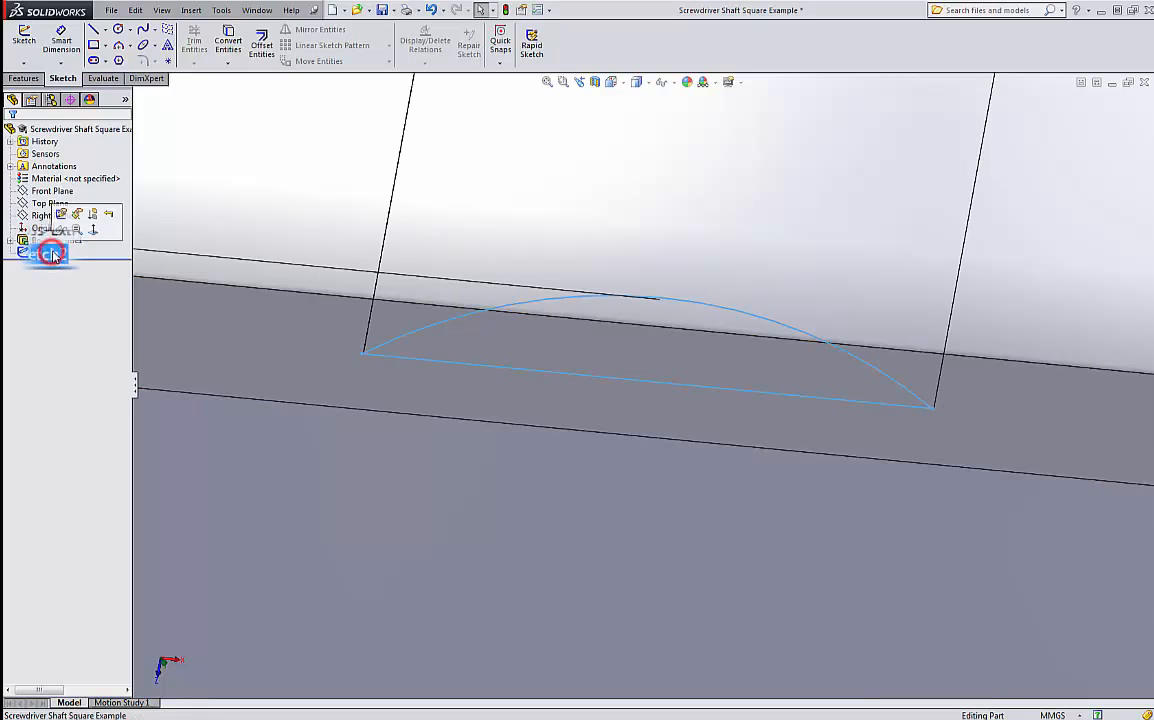
click(32, 79)
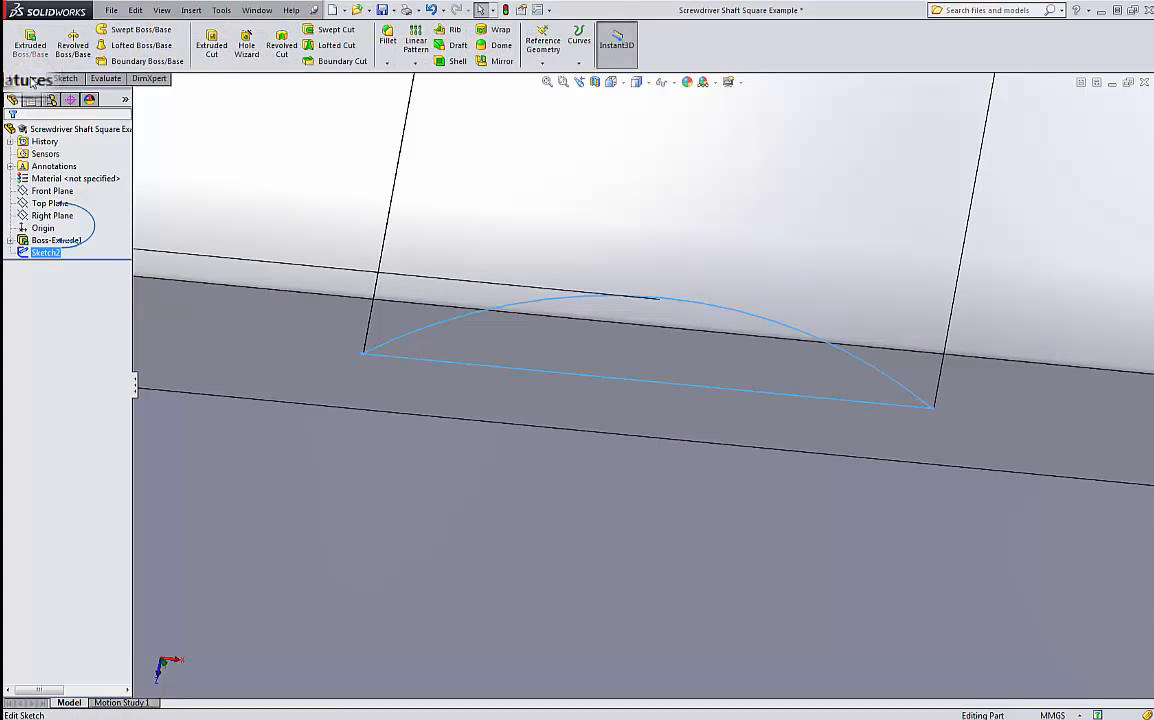
click(28, 45)
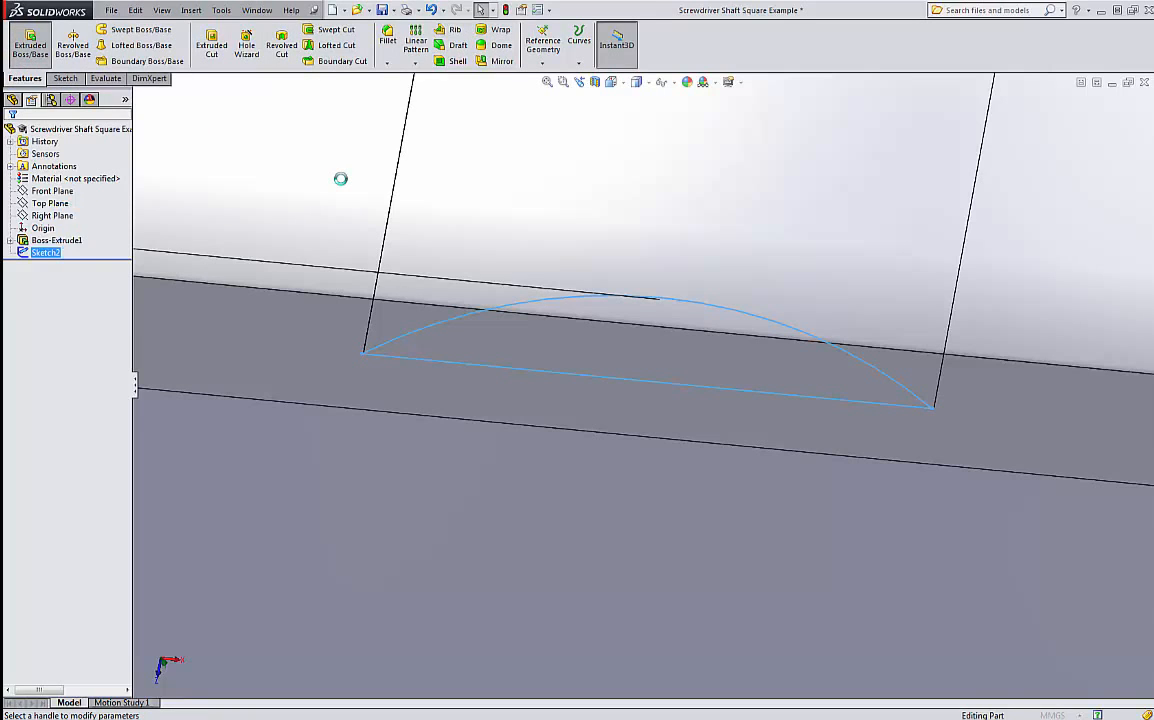
click(104, 216)
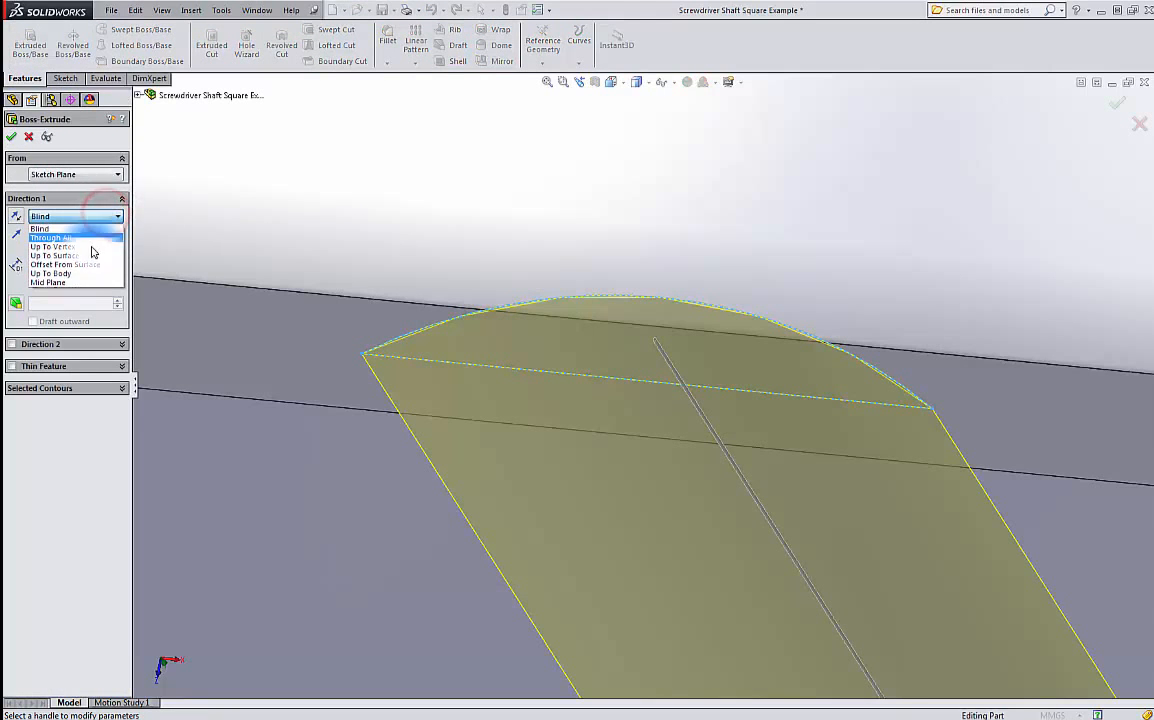
click(77, 282)
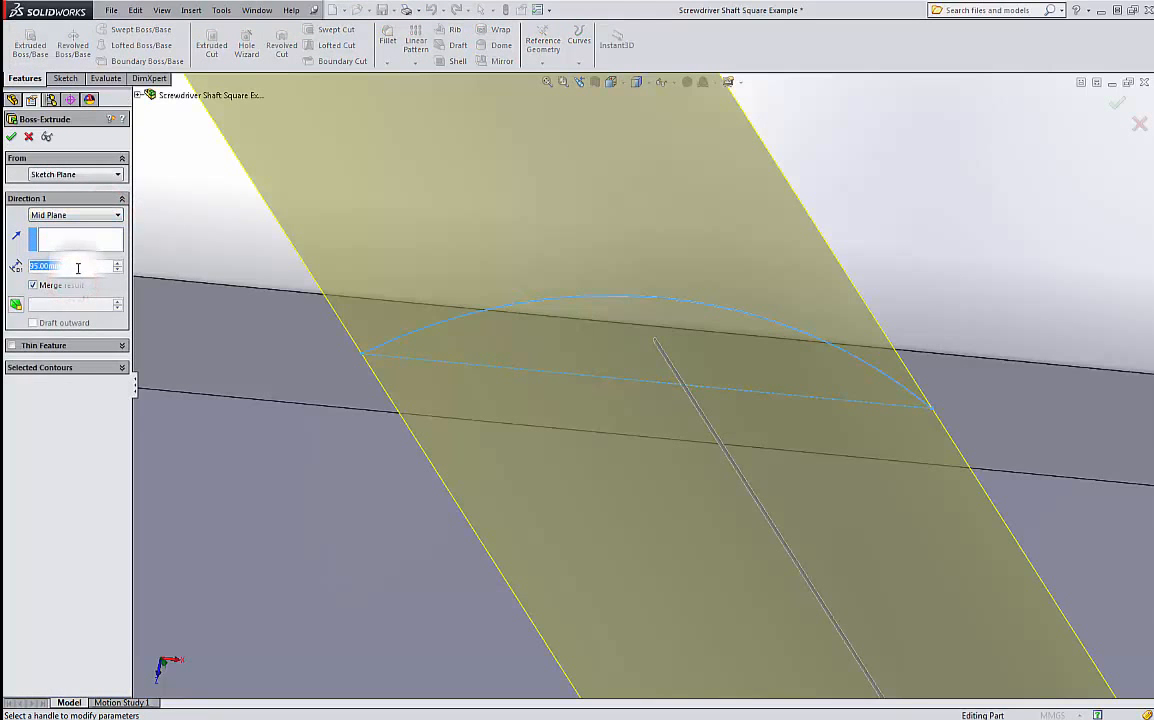
text(2)
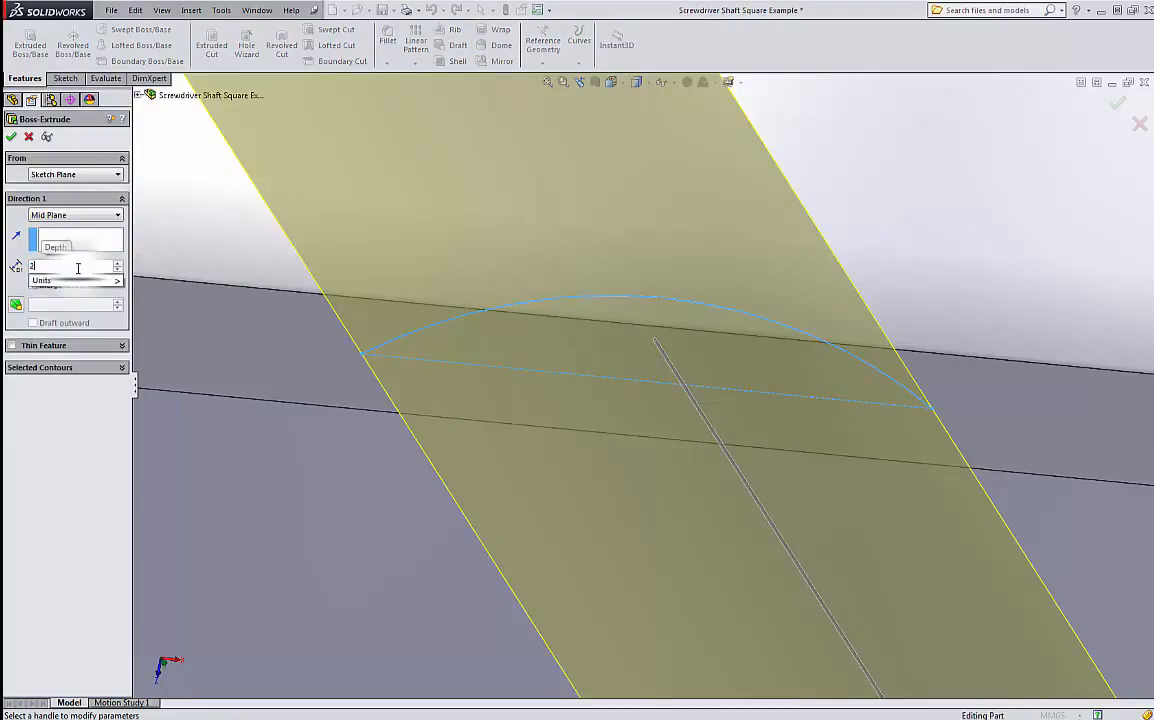
key(Return)
scroll(327, 355, up, 5)
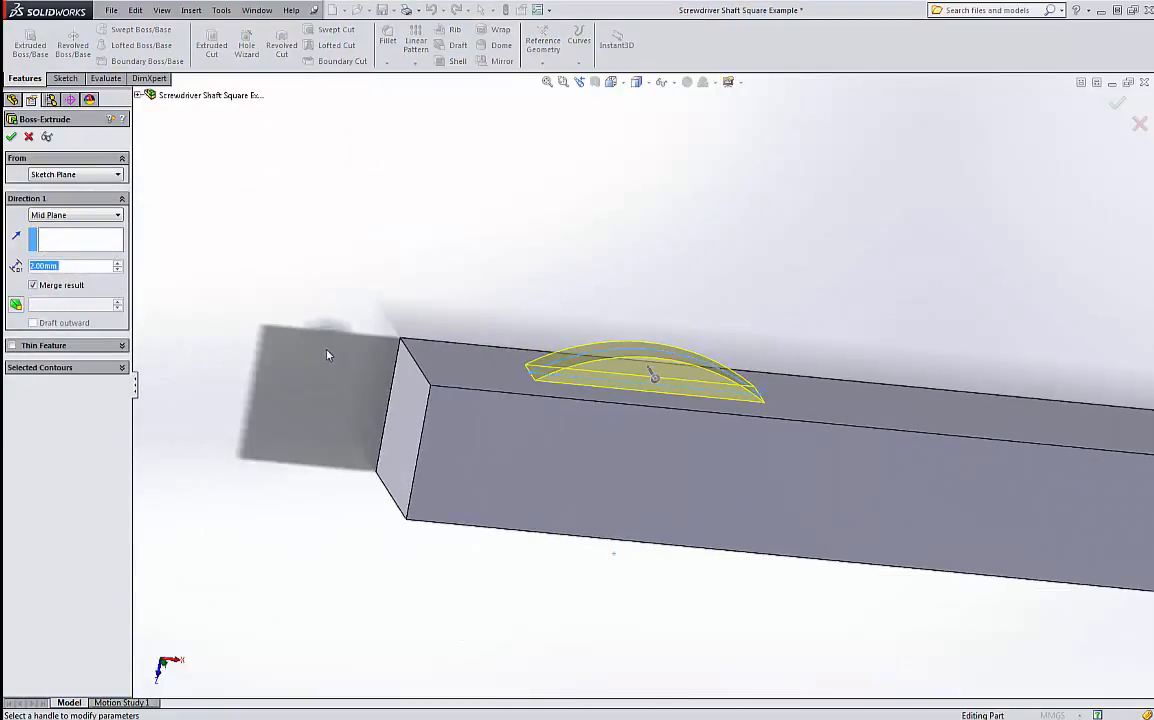
click(1117, 104)
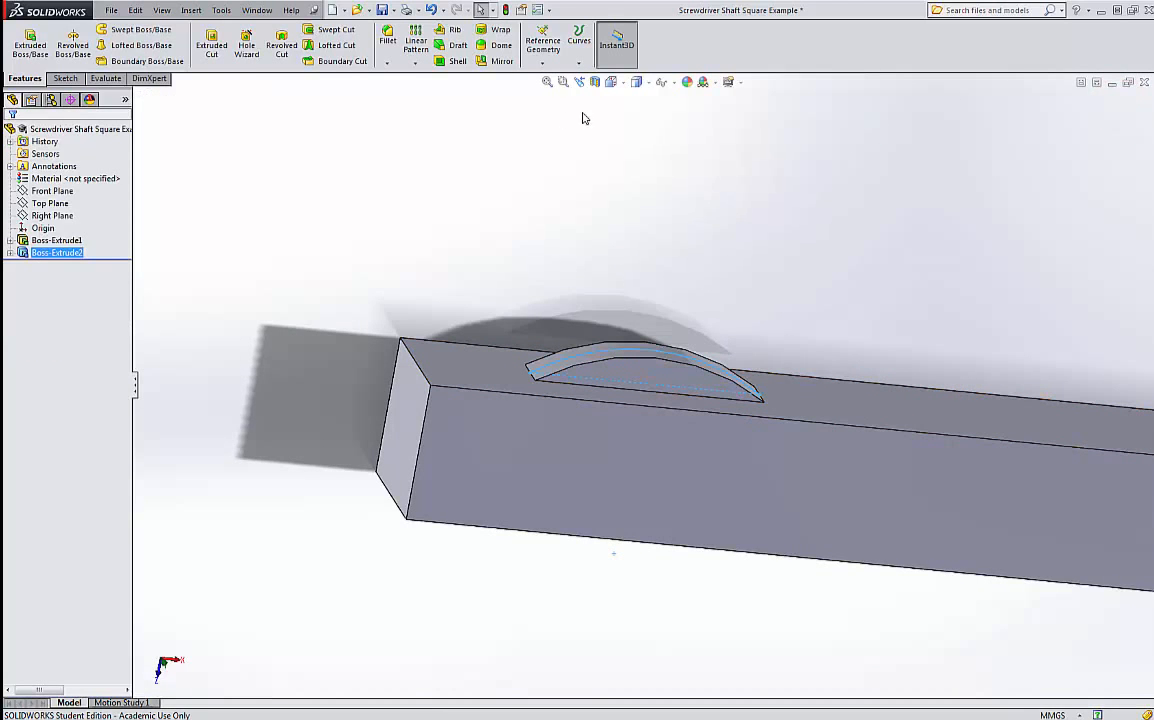
Start a Mirror feature and reselect the arc-shaped boss as the feature to mirror.
click(497, 64)
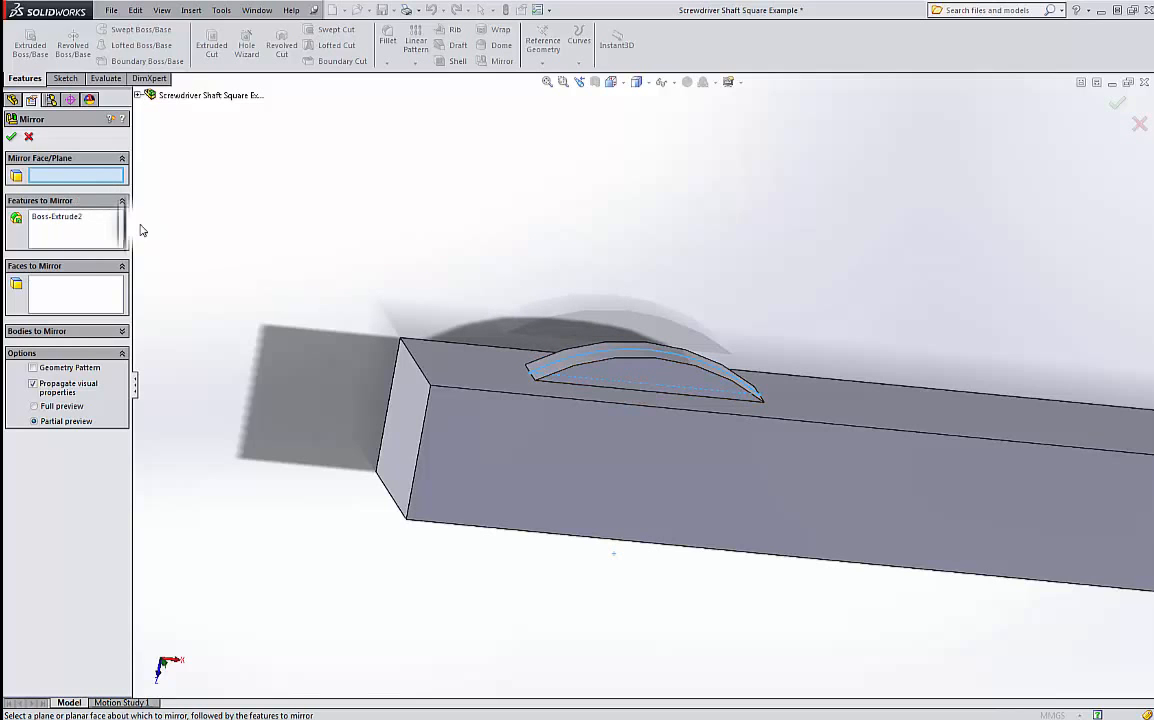
click(78, 222)
key(Delete)
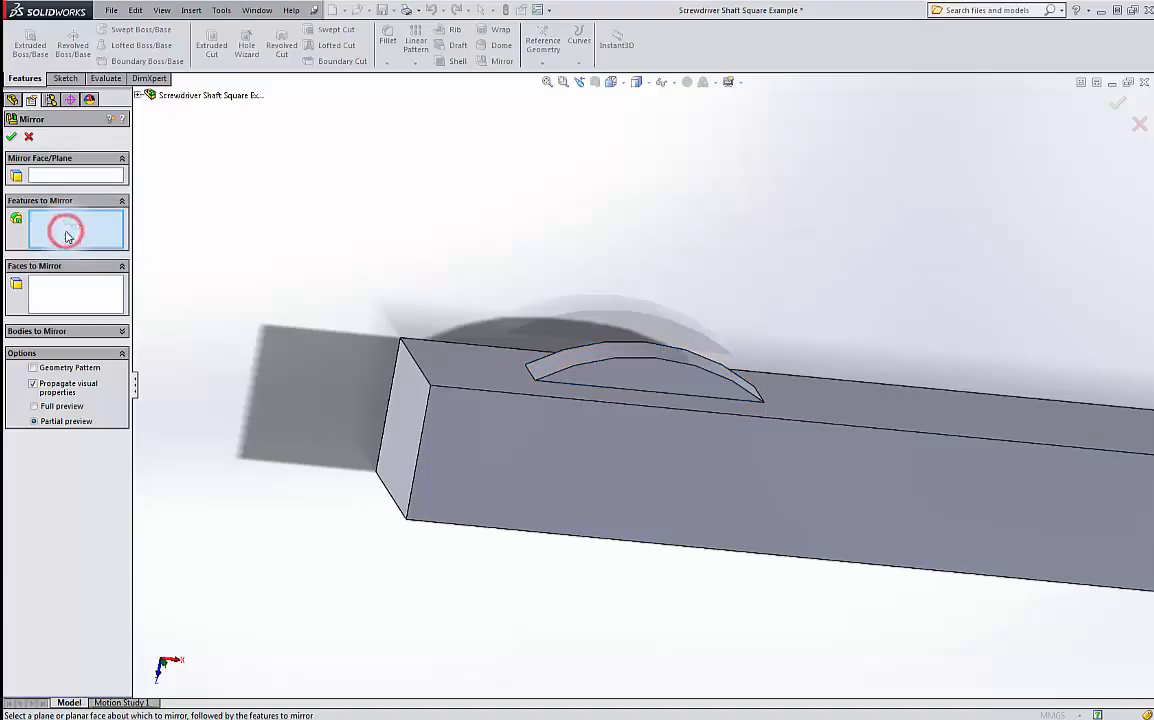
click(73, 225)
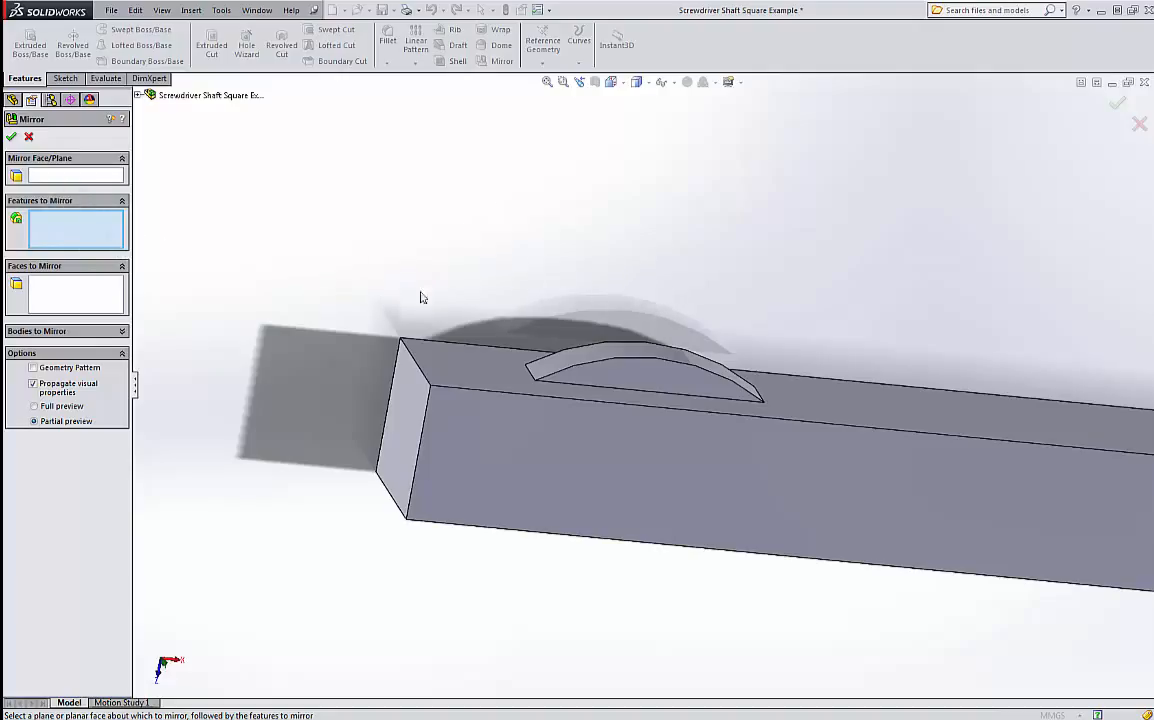
click(614, 365)
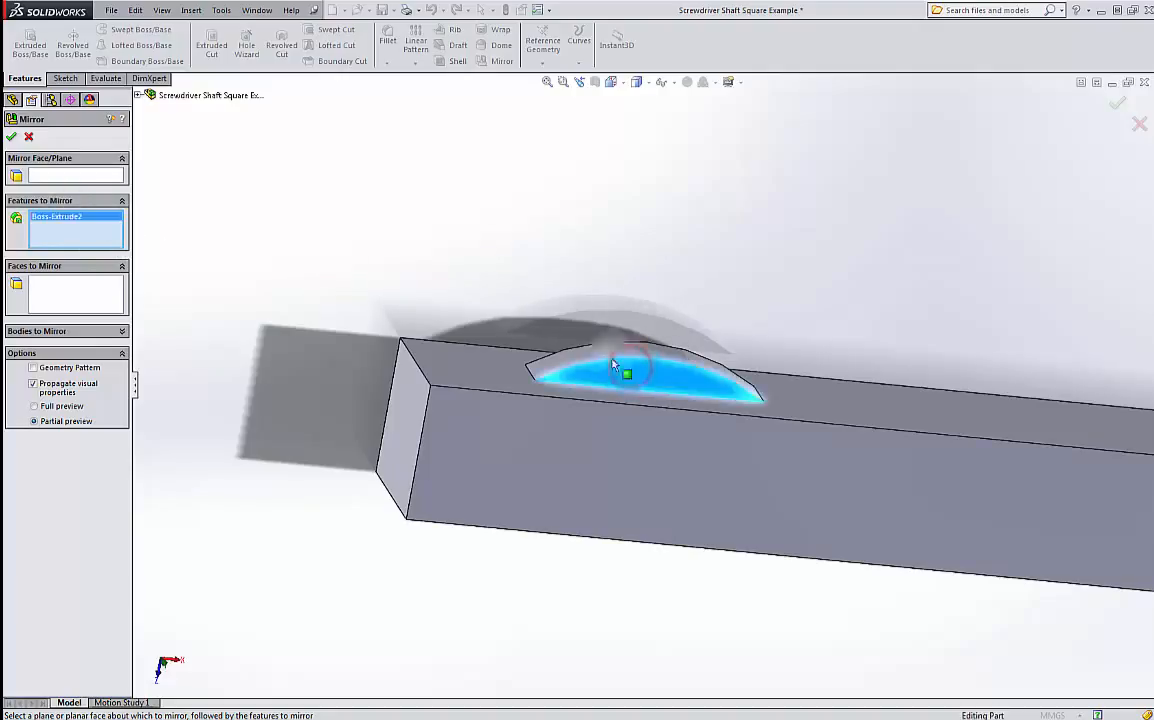
Try the bar's long face opposite the arc-shaped boss as the mirror face and examine the preview.
click(55, 175)
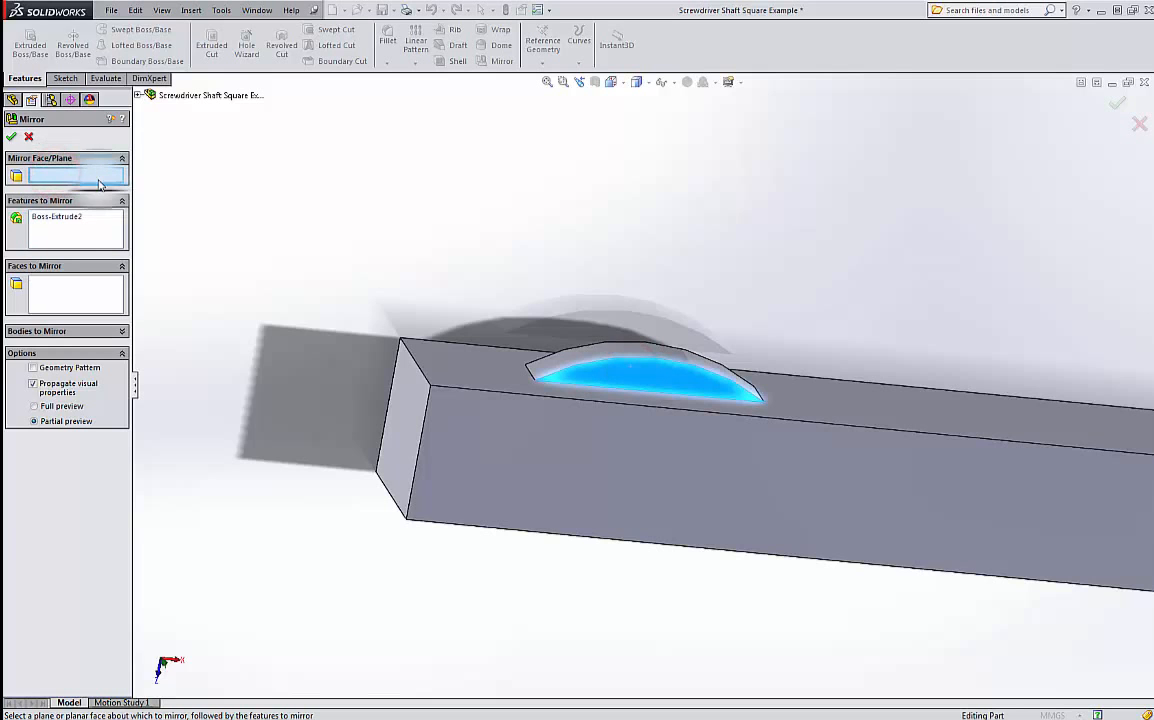
middle_drag(397, 288, 397, 162)
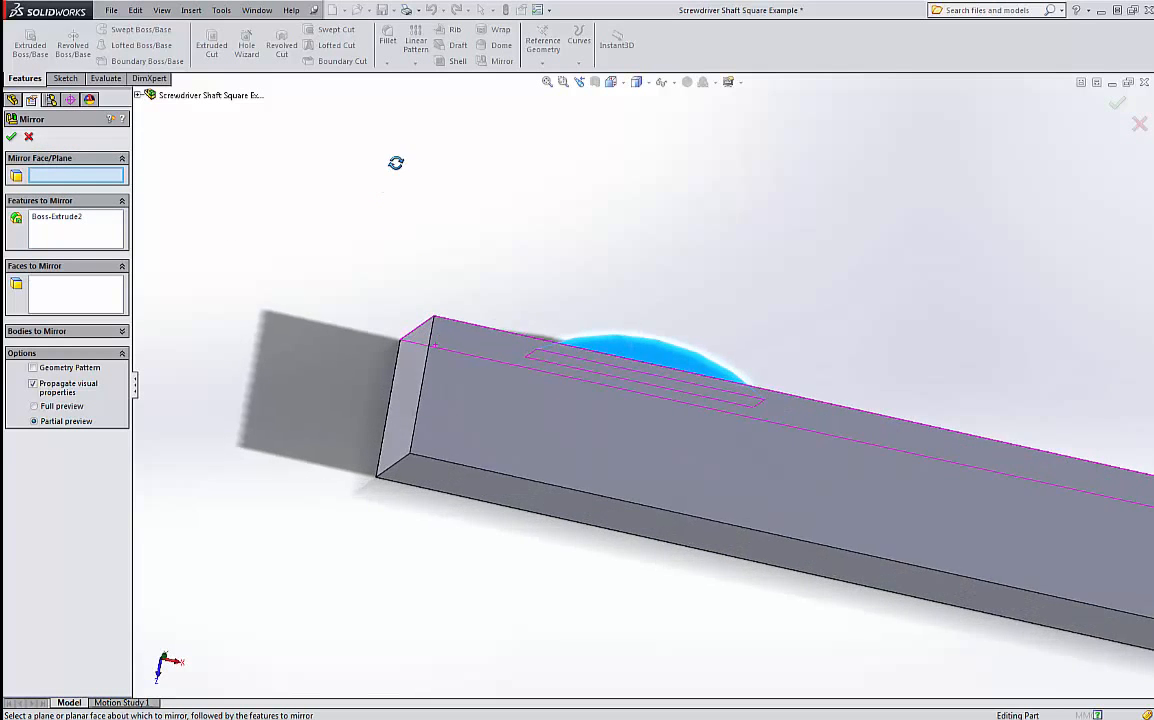
click(523, 503)
middle_drag(478, 472, 554, 378)
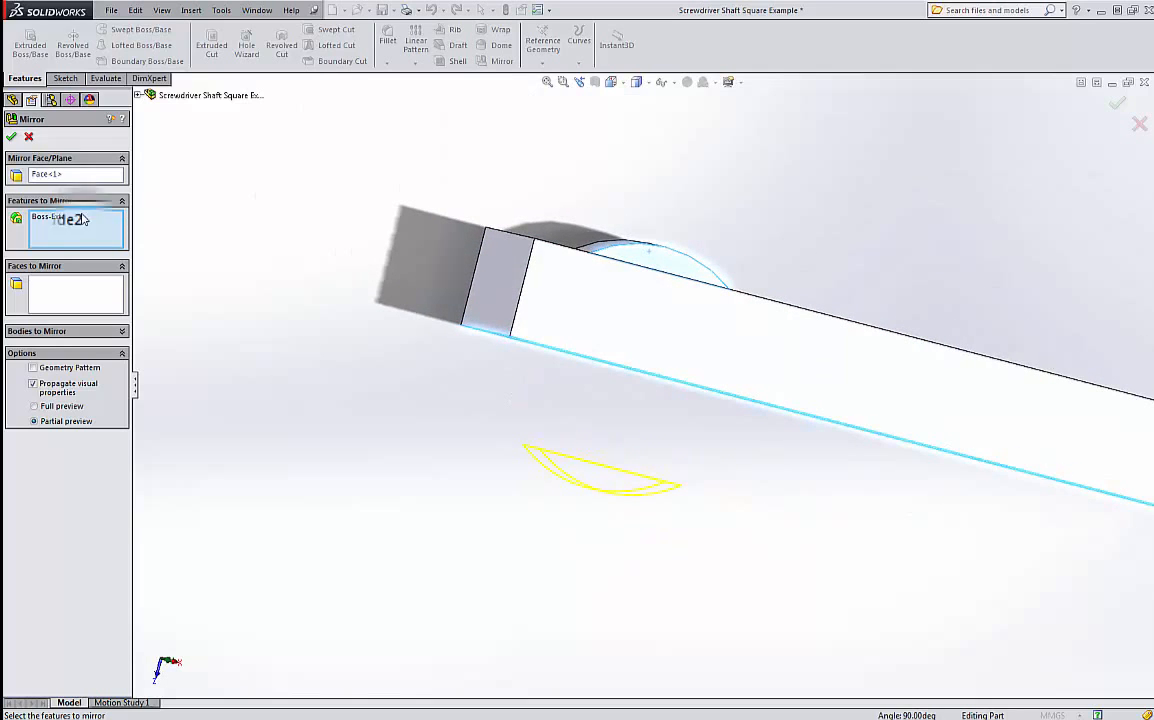
Replace the mirror face with the bar's long side face parallel to the arc-shaped boss's flat sides, and examine the preview.
click(61, 174)
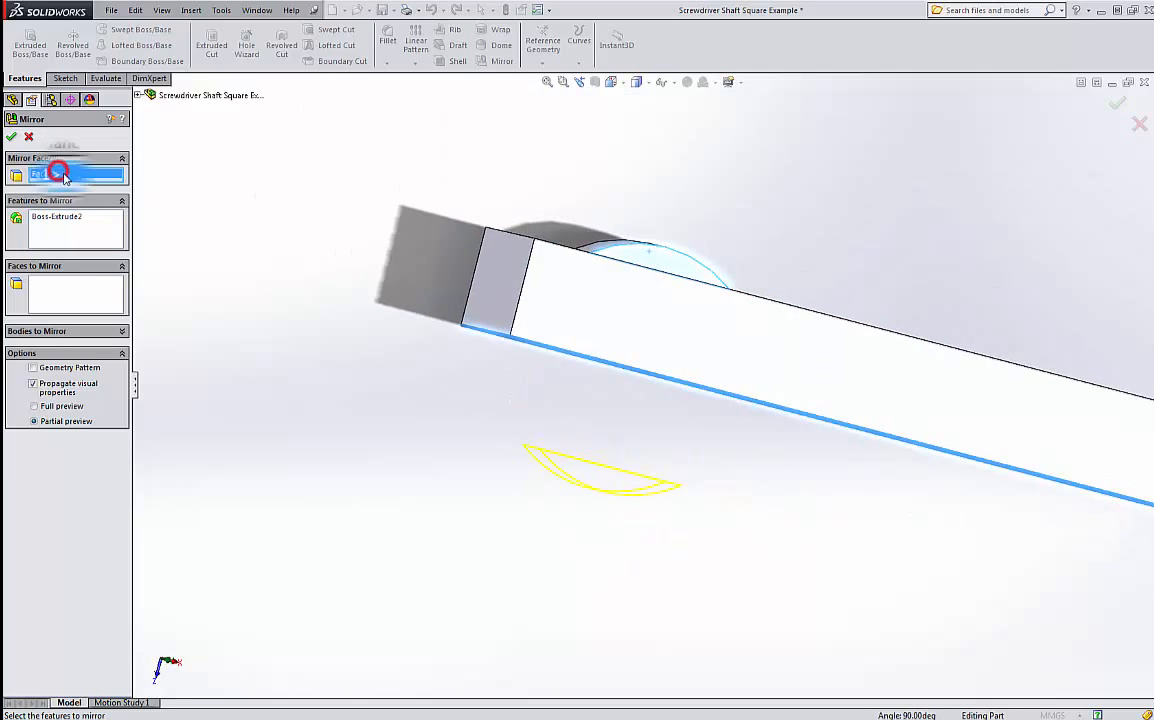
click(648, 304)
middle_drag(647, 299, 644, 407)
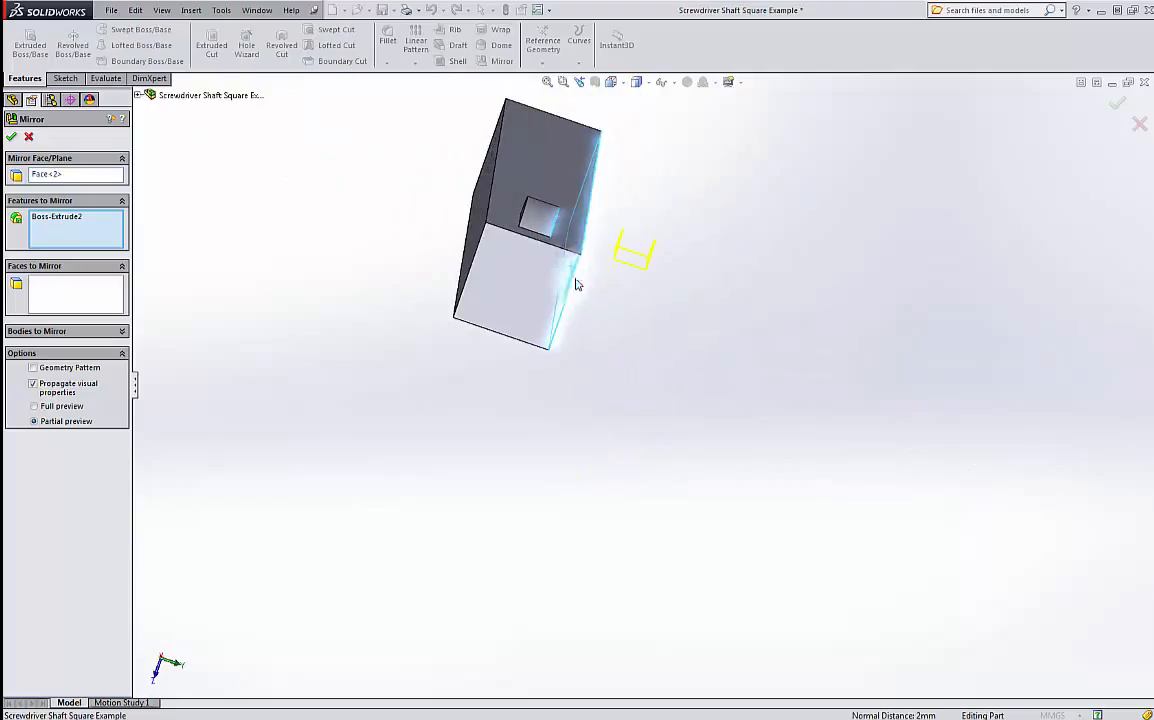
middle_drag(552, 316, 489, 286)
scroll(407, 277, down, 2)
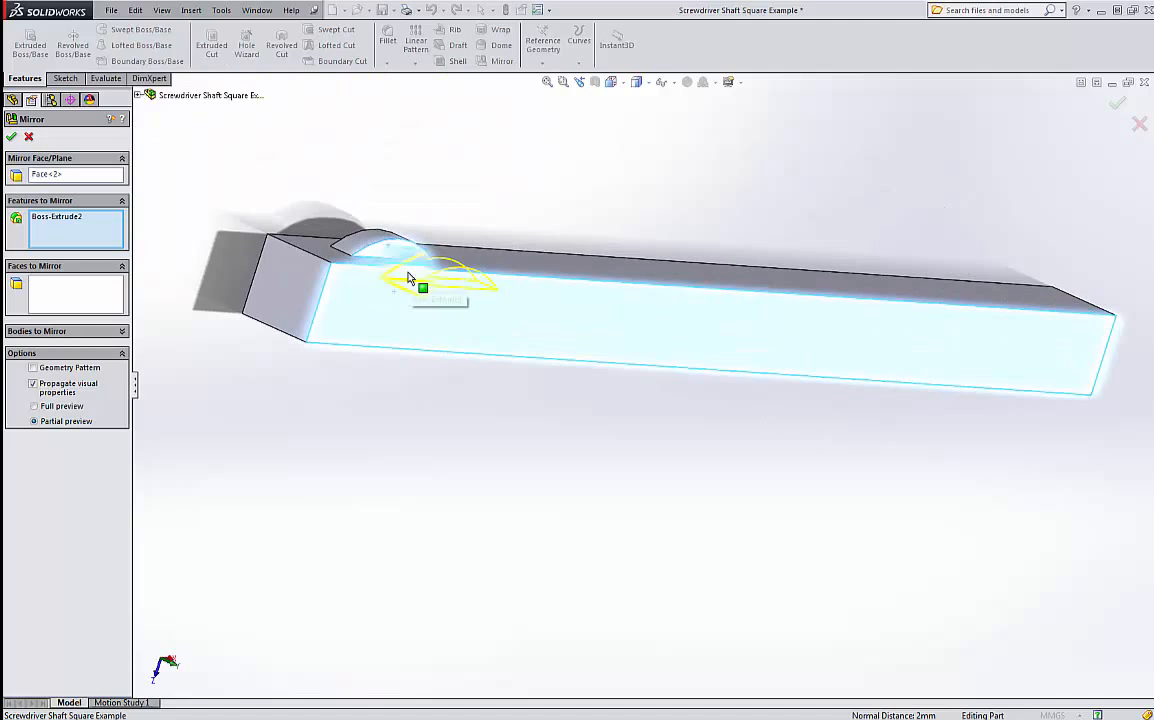
Replace the mirror face with the Front Plane and complete the mirror of the arc-shaped boss across the bar.
click(138, 95)
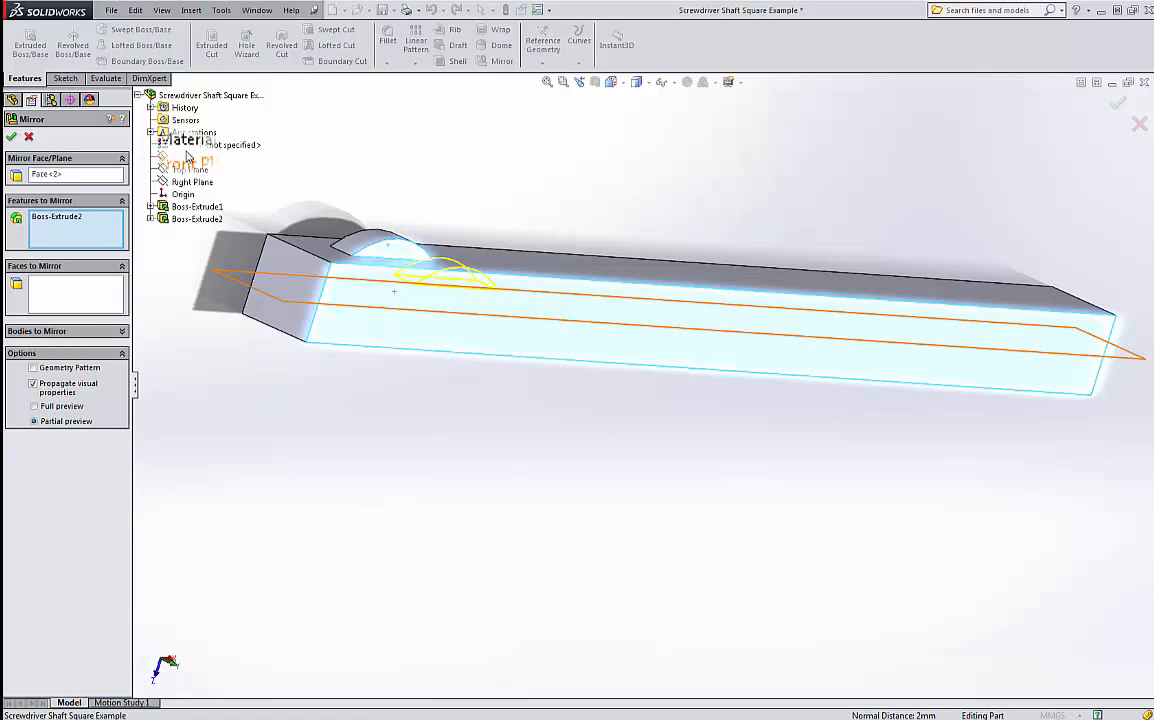
click(46, 174)
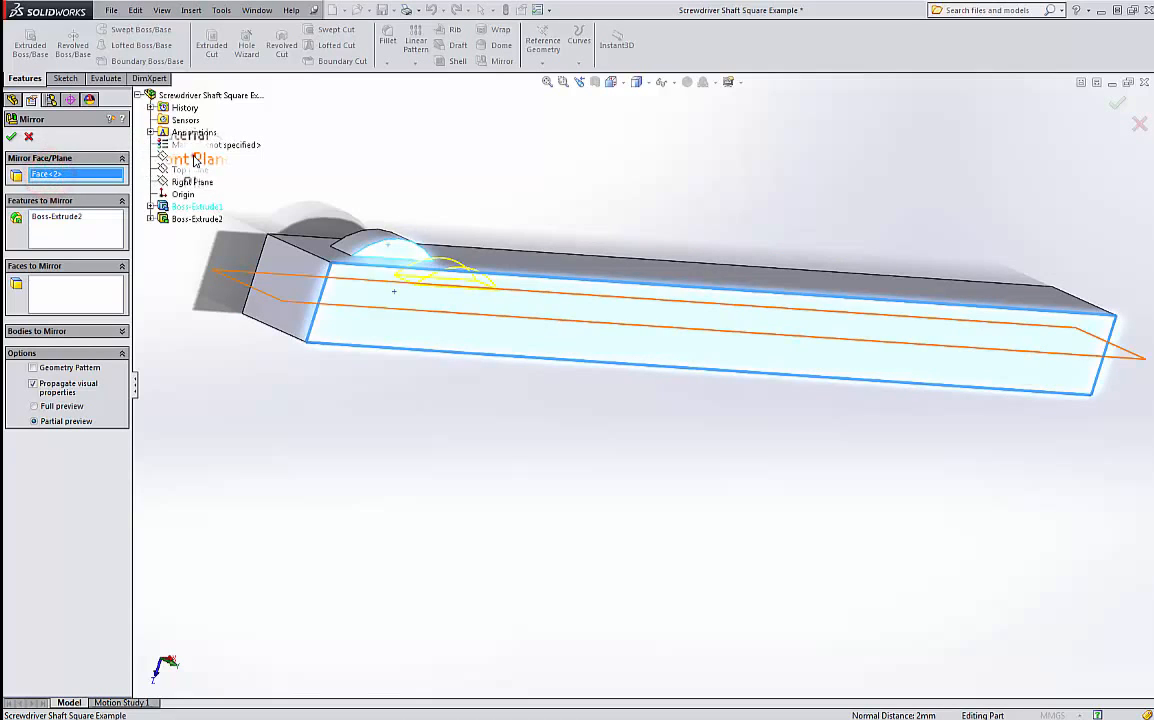
click(196, 161)
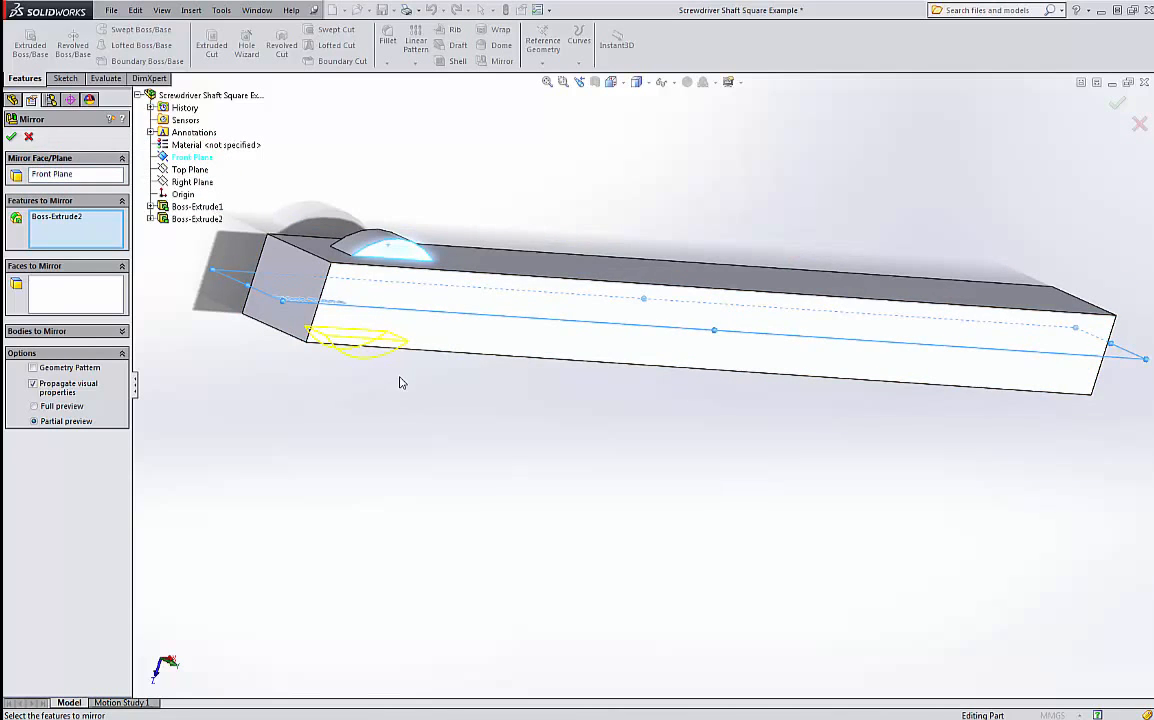
scroll(425, 378, up, 3)
scroll(465, 368, down, 3)
middle_drag(495, 343, 471, 319)
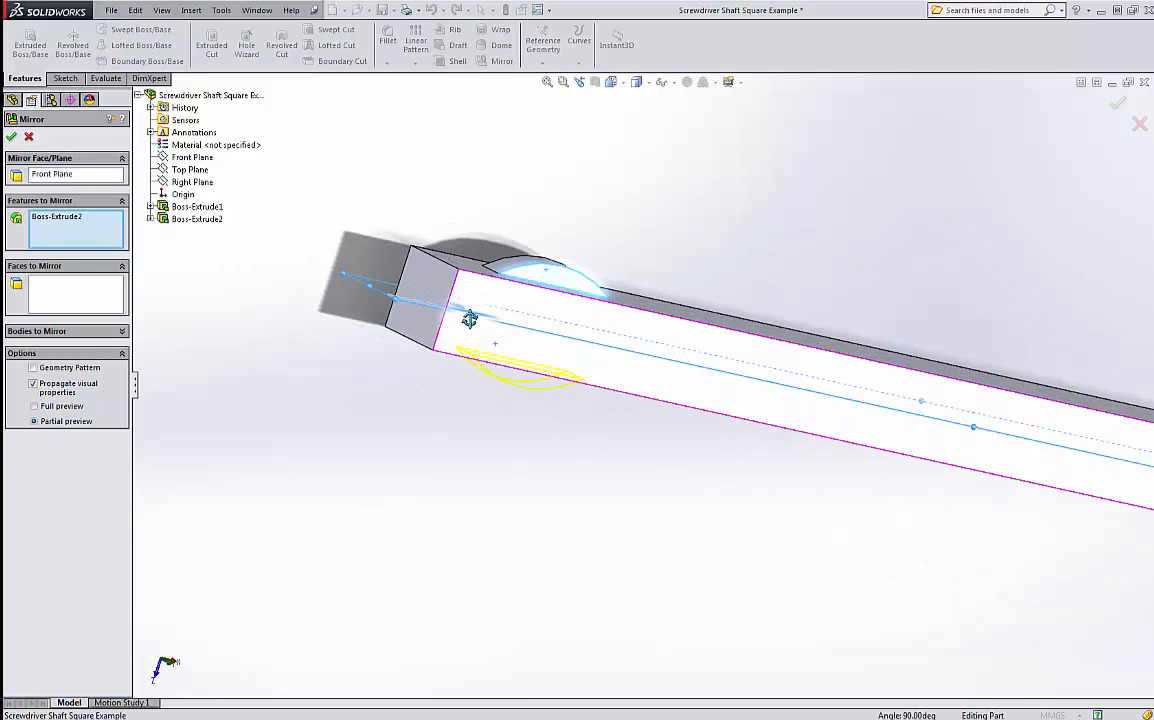
click(15, 138)
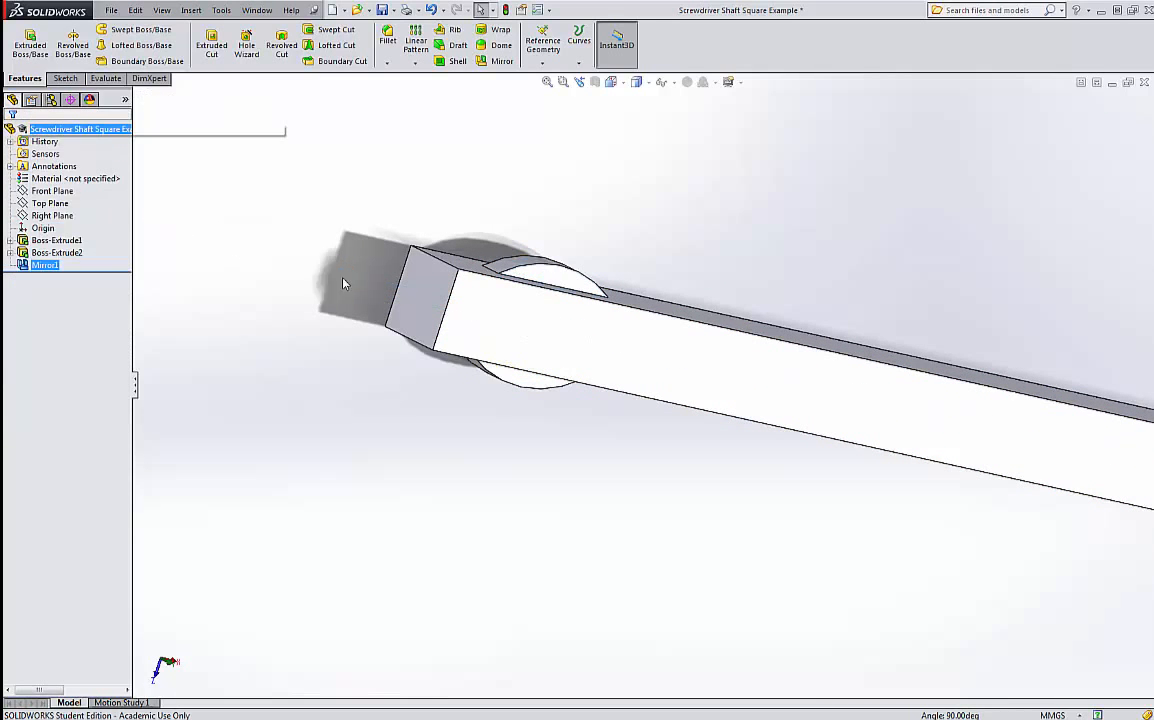
Examine the original and mirrored arc-shaped bosses and the full bar from several angles.
scroll(590, 394, up, 1)
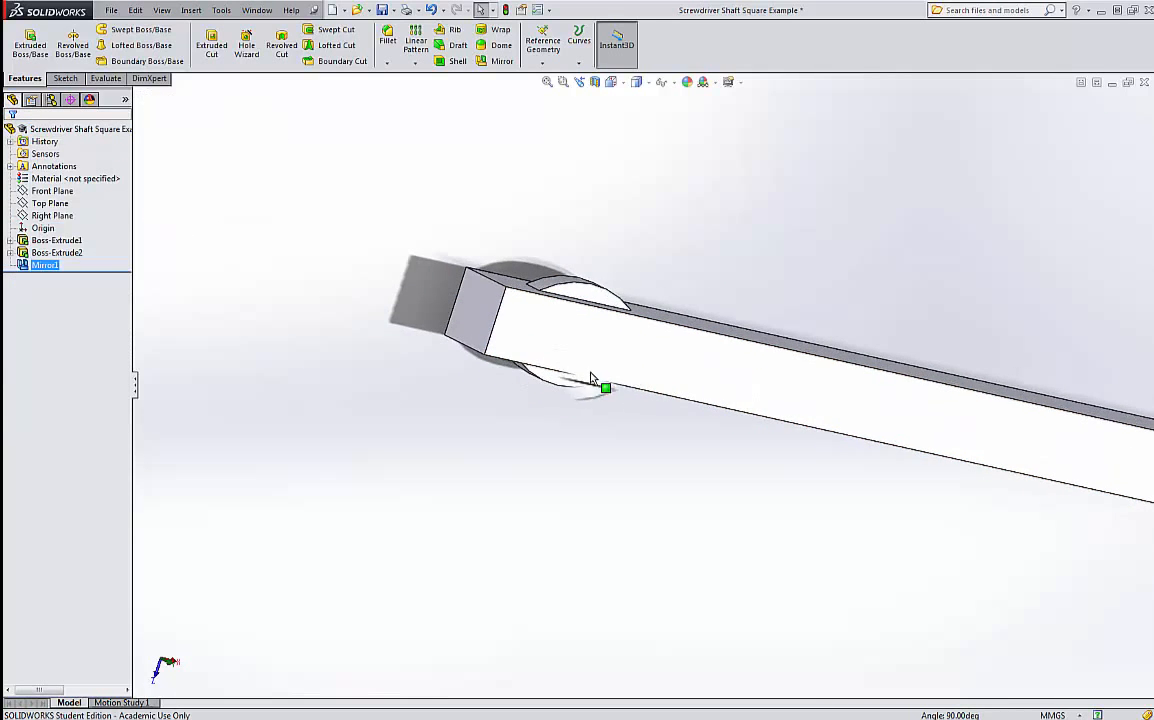
scroll(610, 386, up, 1)
mouse_move(615, 388)
middle_down()
mouse_move(662, 415)
mouse_move(600, 353)
mouse_move(615, 332)
mouse_move(582, 325)
middle_up()
scroll(553, 318, down, 1)
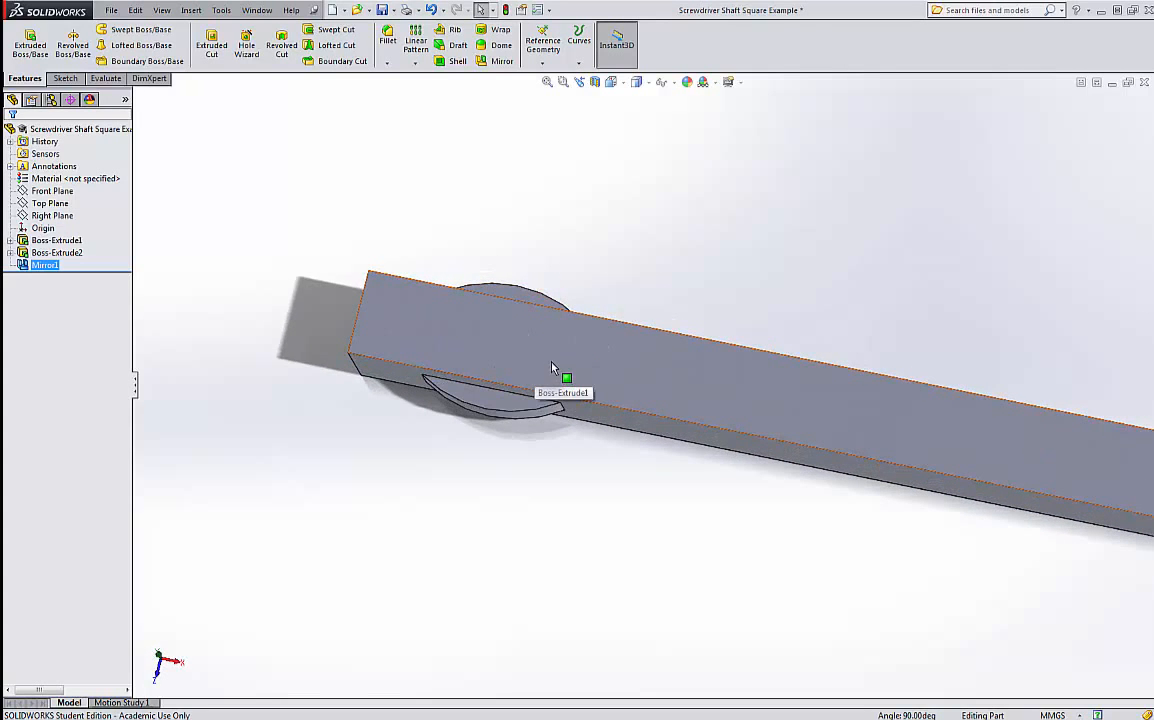
middle_drag(595, 363, 545, 214)
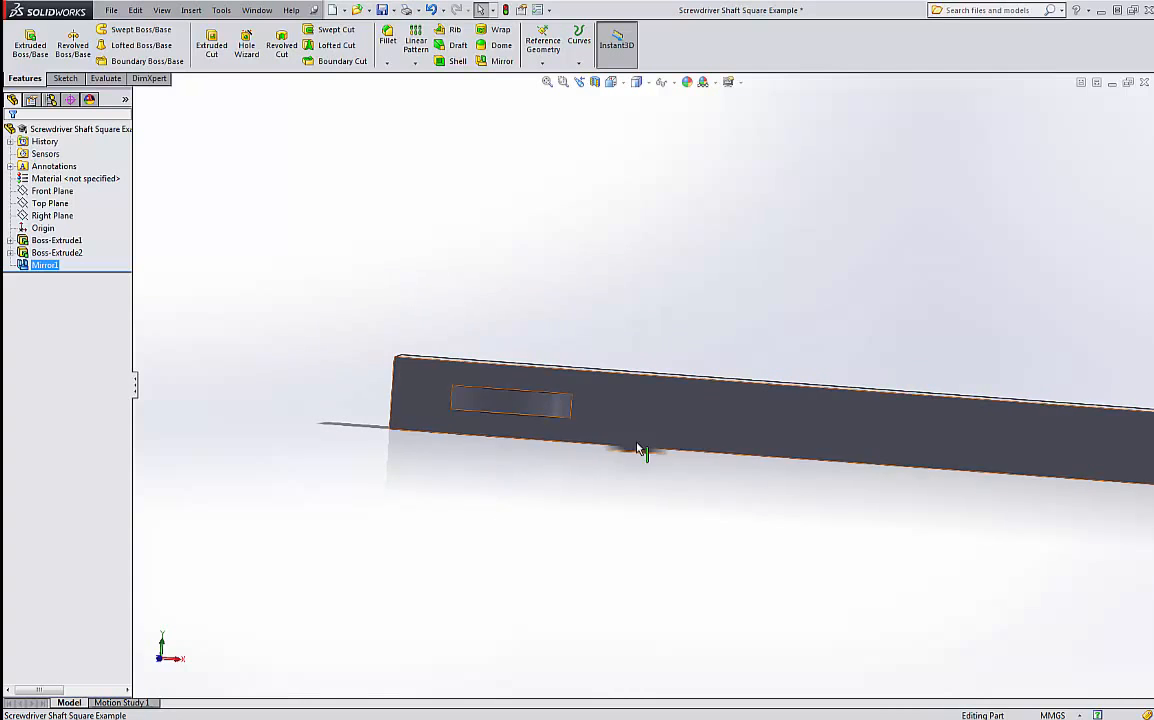
scroll(393, 383, up, 4)
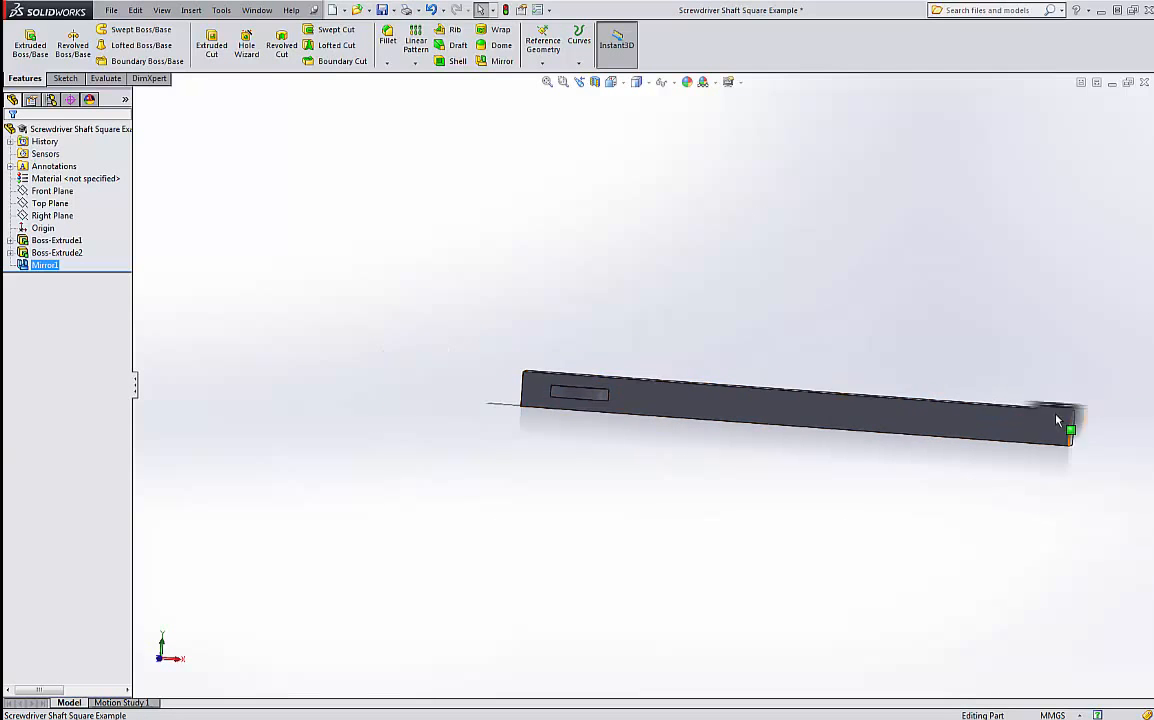
scroll(600, 382, down, 5)
middle_drag(600, 382, 623, 541)
Show the arc-shaped boss's sketch dimensions and examine how the sketch sits relative to the bar and both bosses.
click(10, 253)
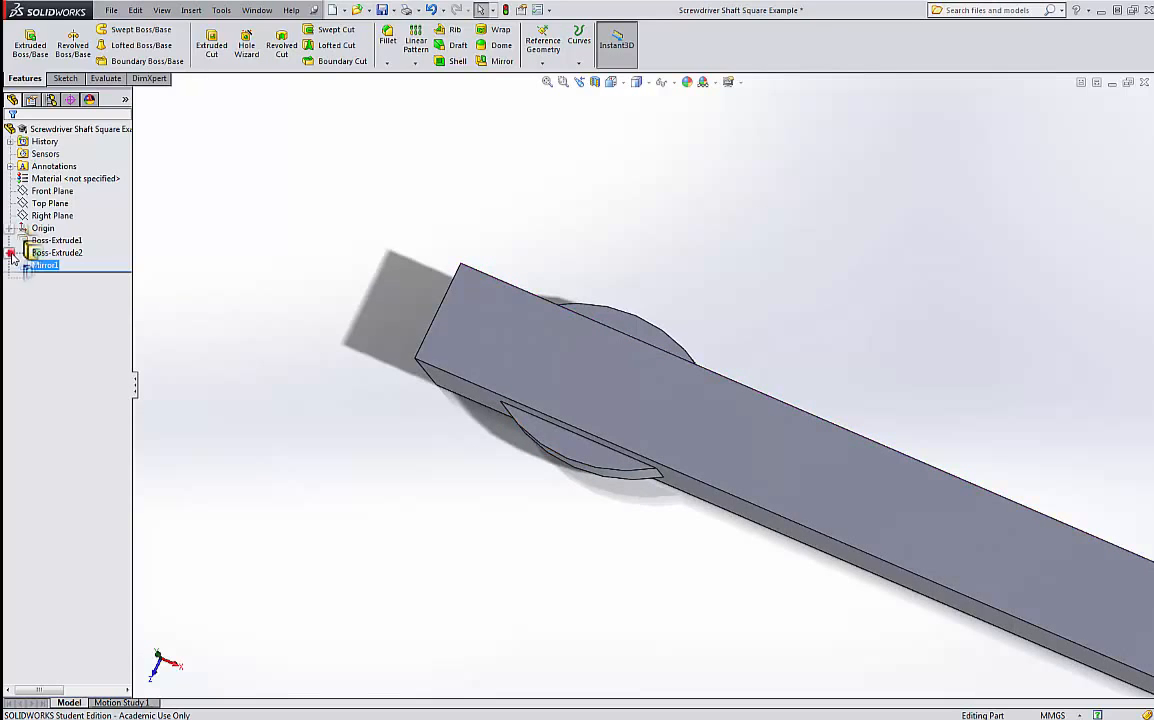
click(60, 265)
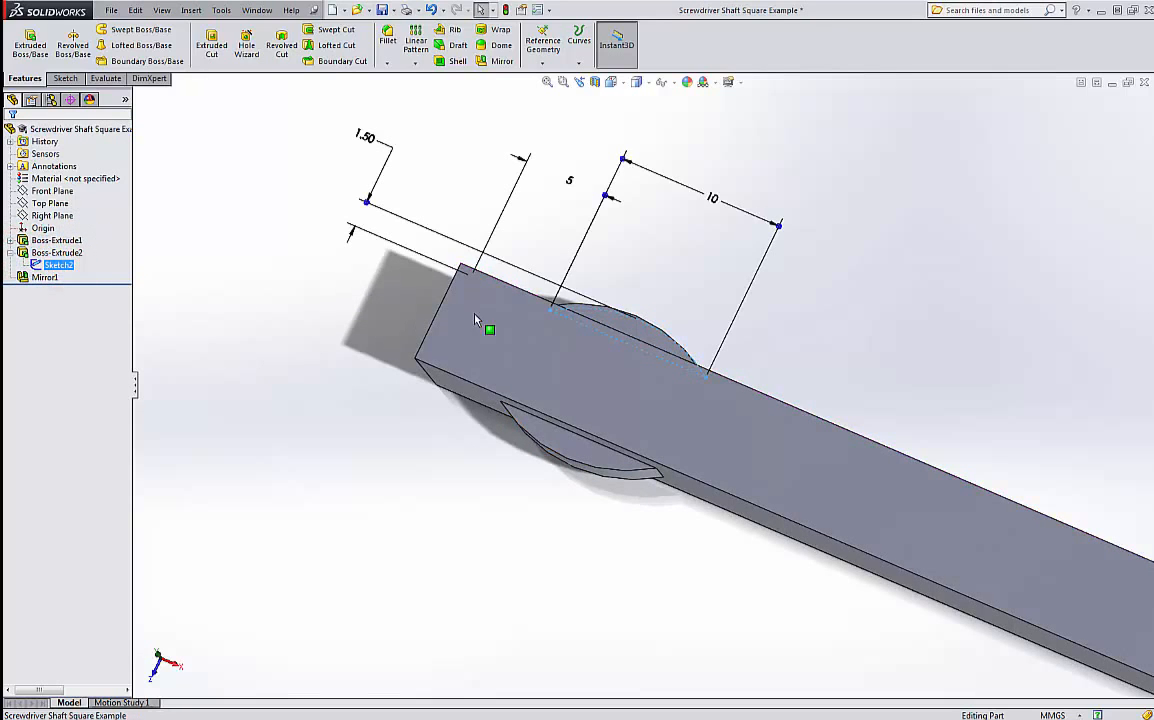
scroll(459, 344, down, 1)
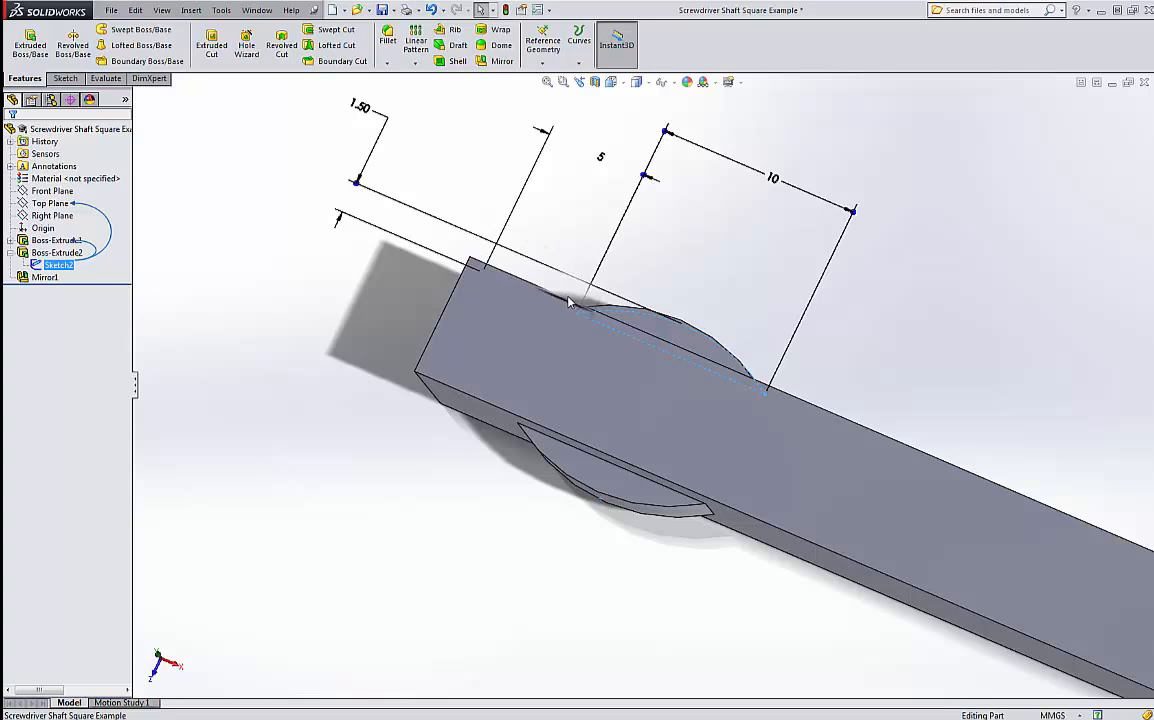
scroll(640, 370, up, 3)
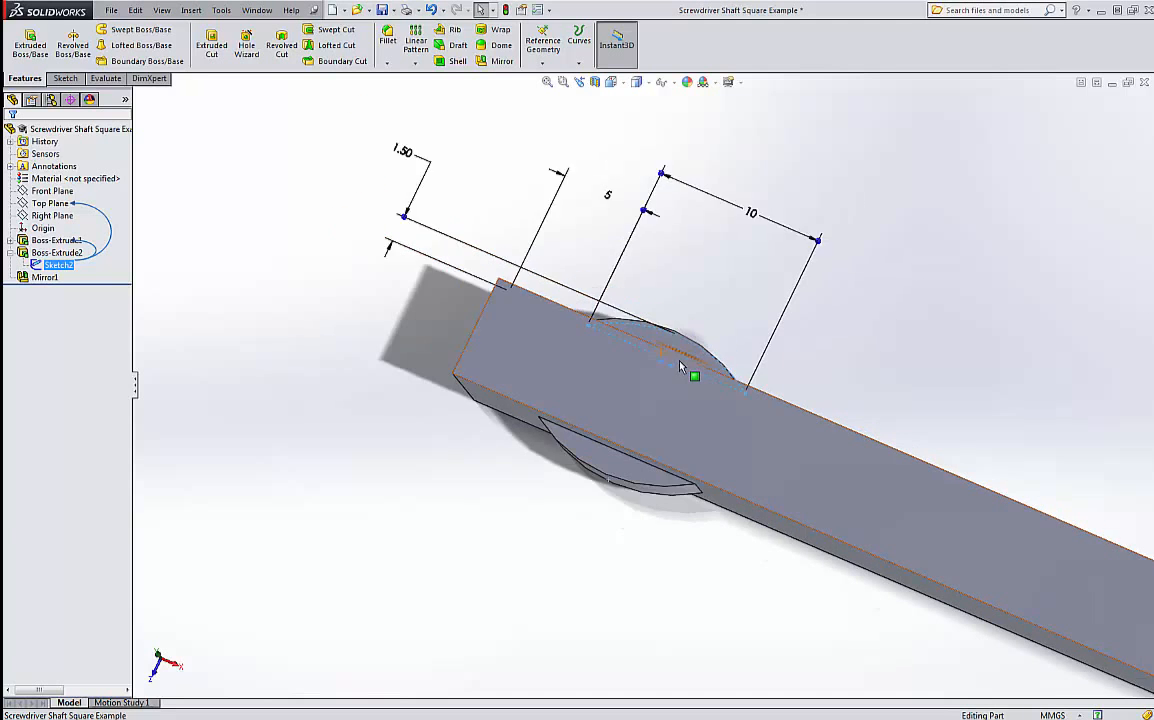
middle_drag(665, 365, 648, 452)
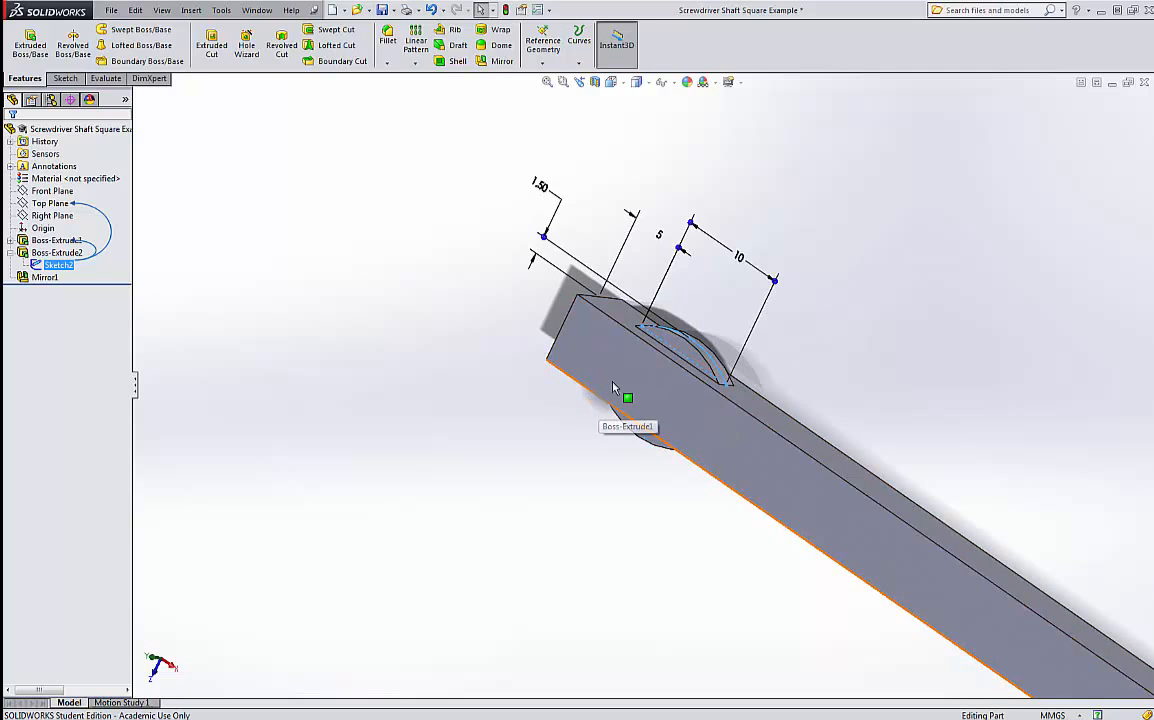
middle_drag(668, 352, 695, 363)
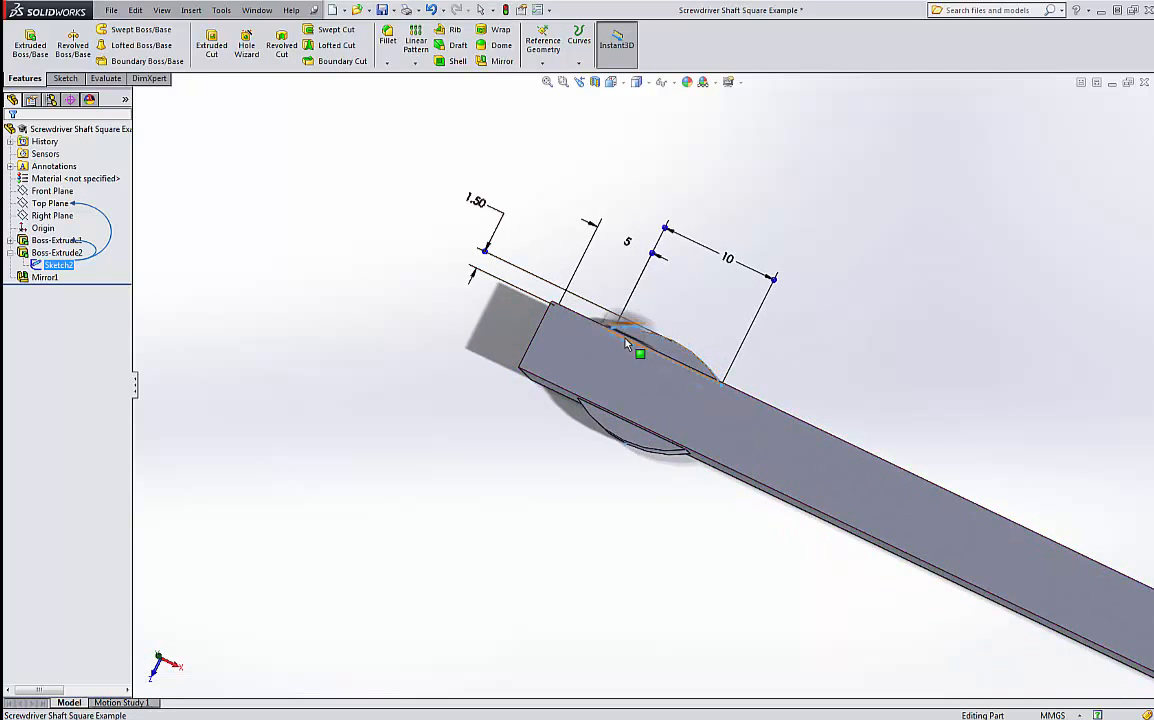
scroll(622, 338, down, 2)
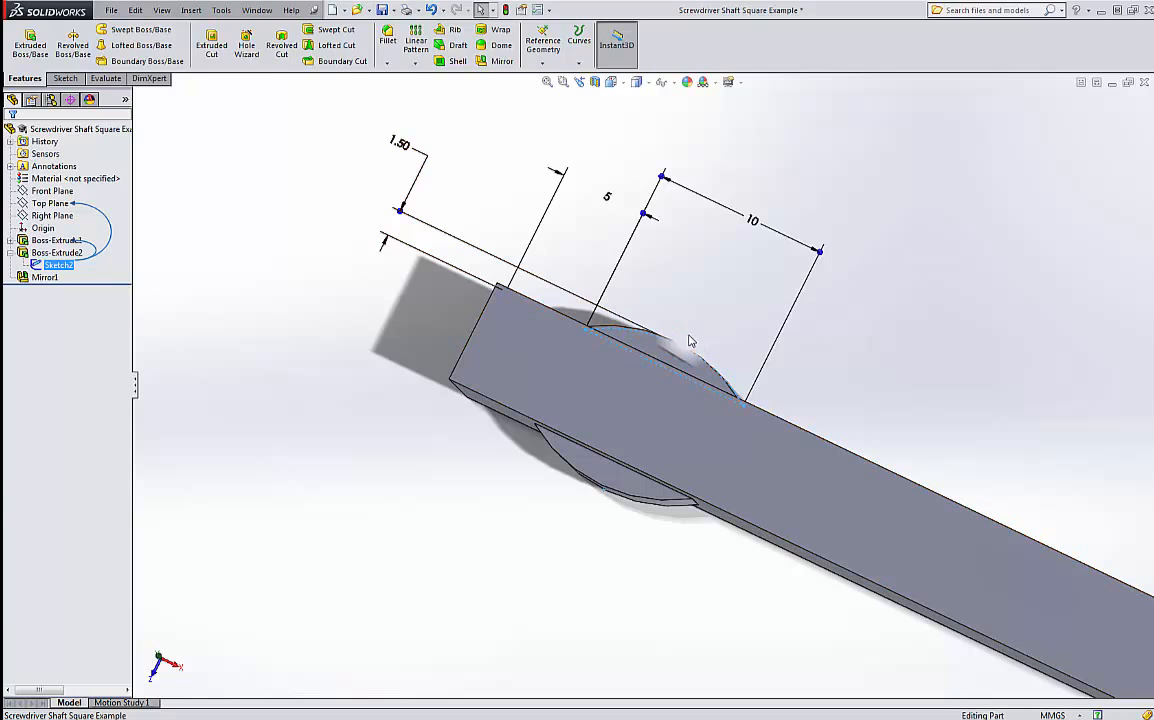
scroll(688, 395, up, 2)
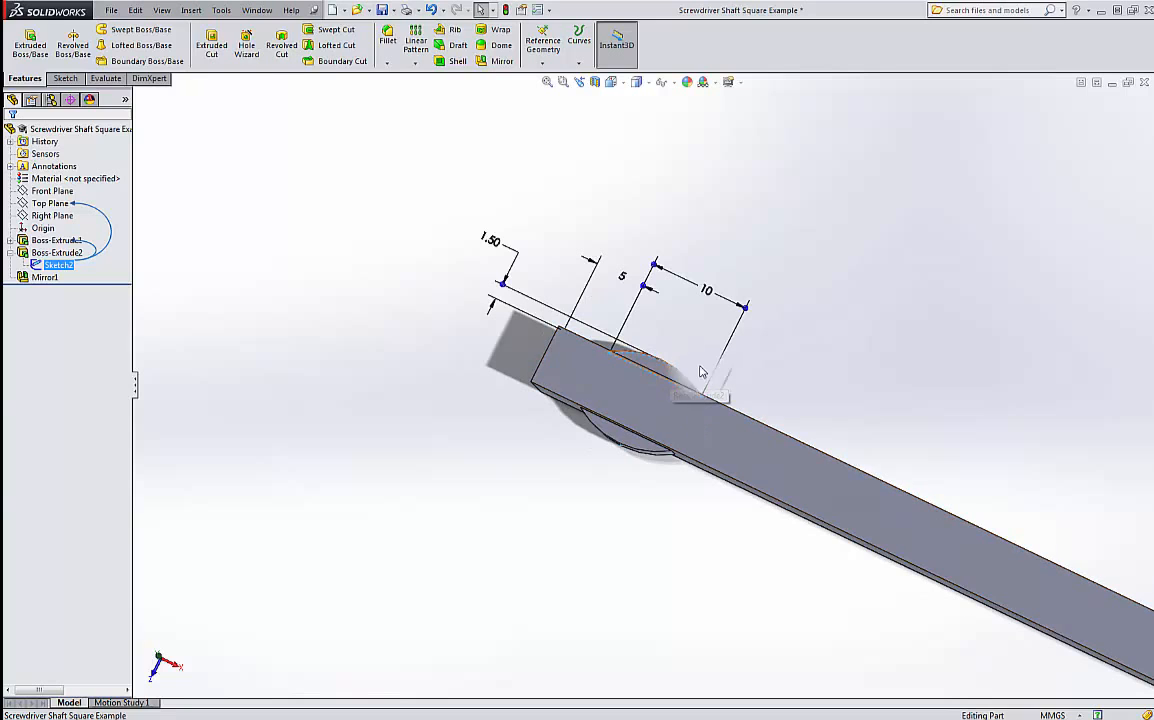
middle_drag(673, 384, 688, 393)
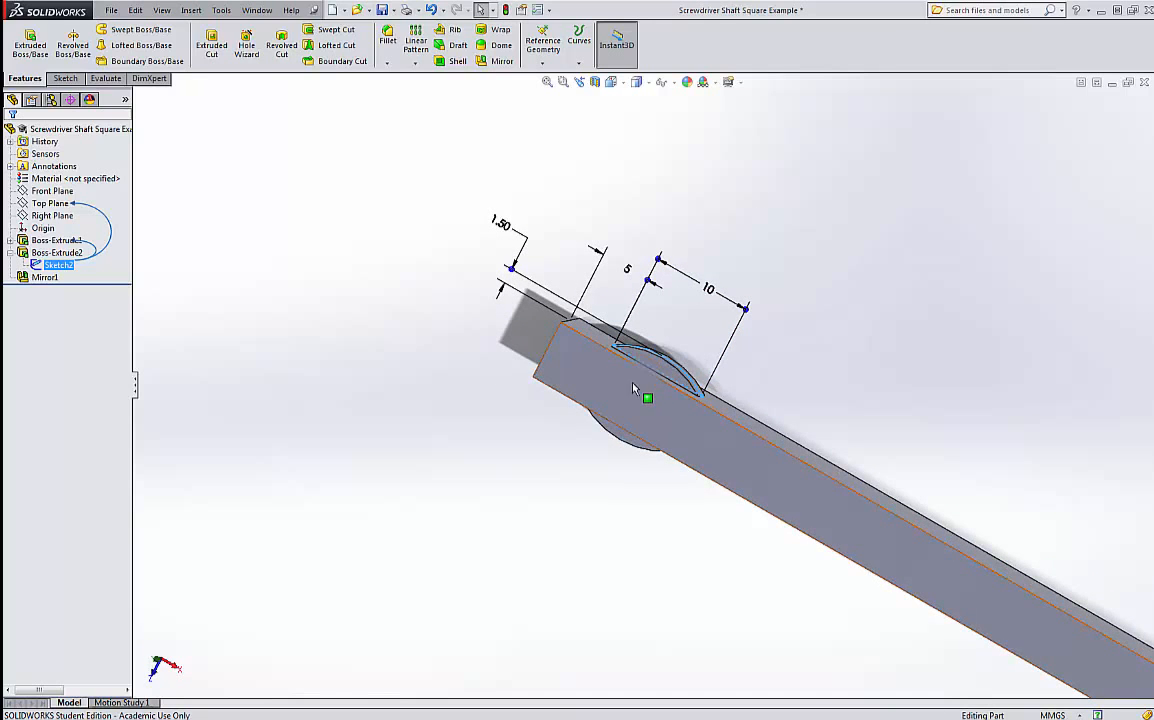
middle_drag(660, 385, 692, 340)
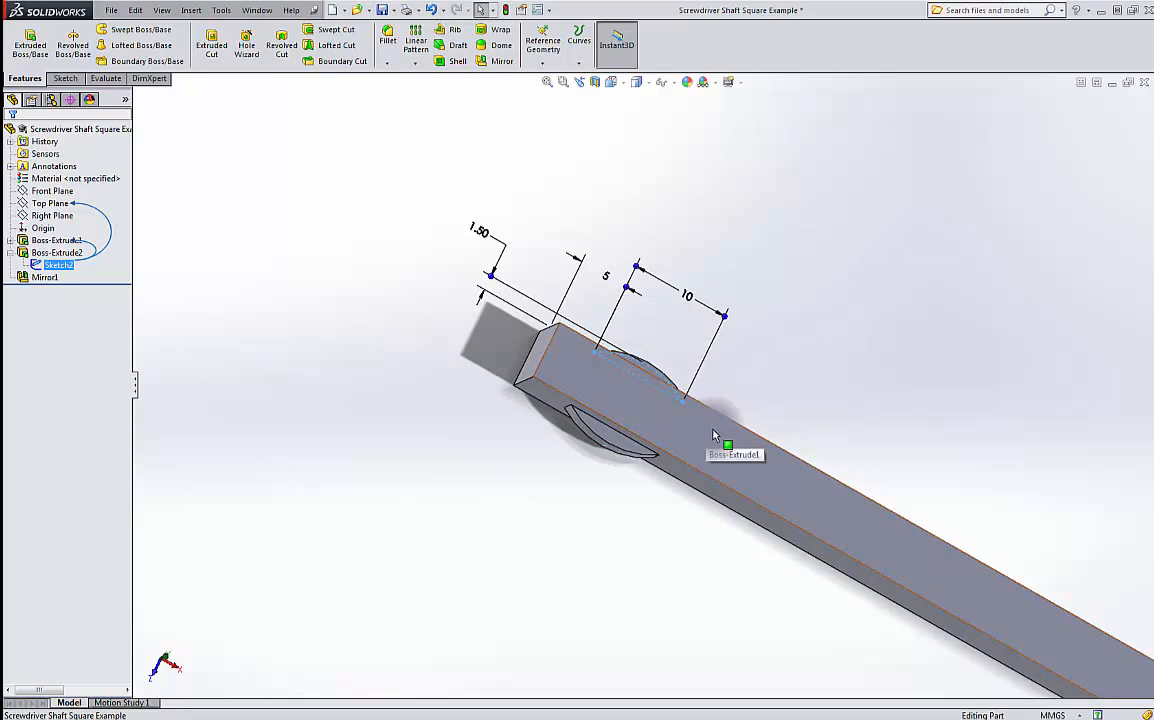
scroll(711, 432, up, 2)
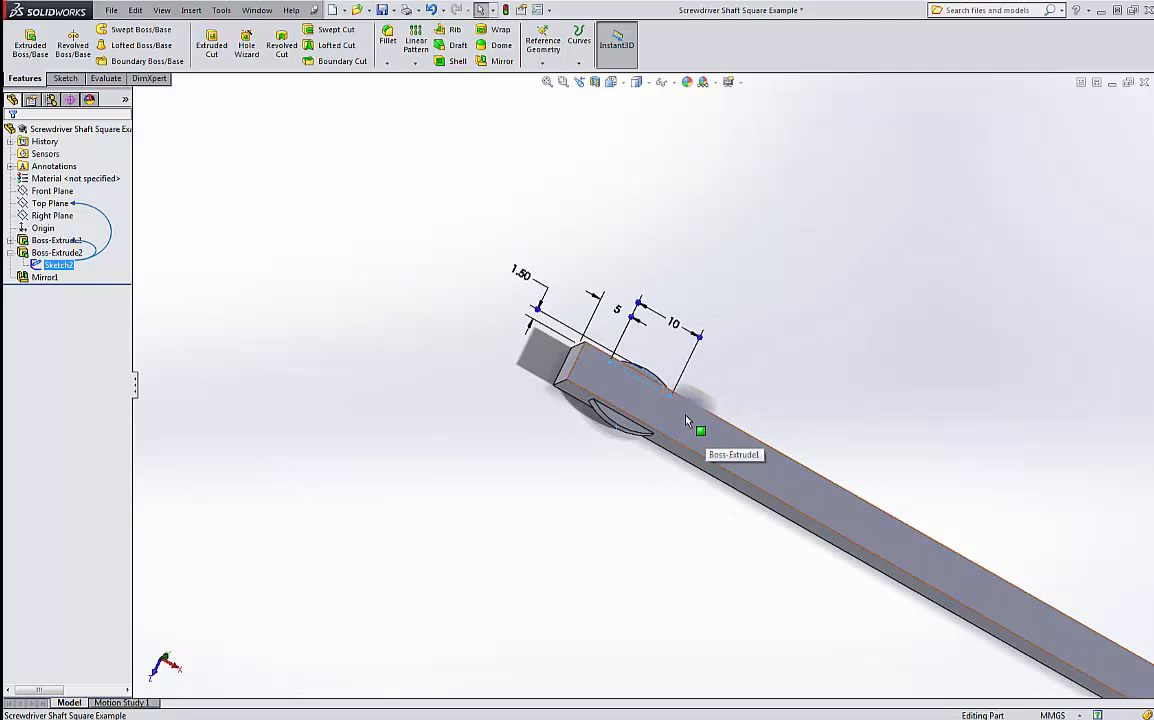
mouse_move(687, 421)
middle_down()
mouse_move(665, 399)
mouse_move(629, 407)
mouse_move(652, 430)
mouse_move(705, 437)
middle_up()
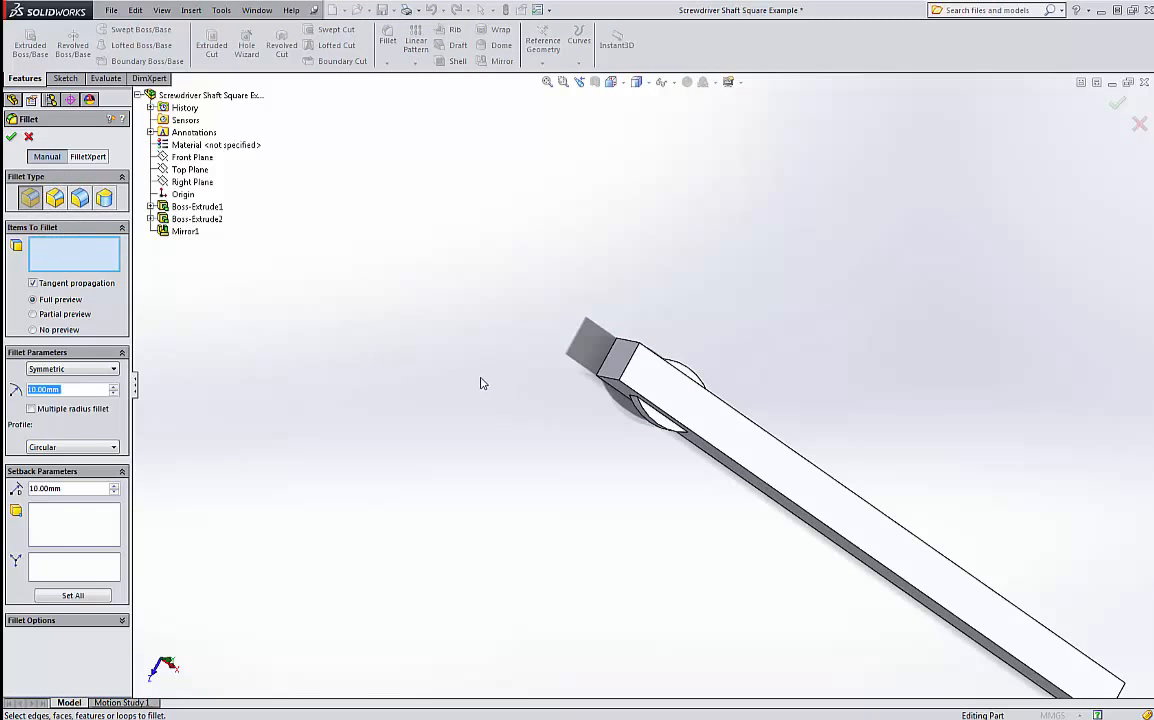
Start a constant-size fillet and select the bar's four long faces as the items to fillet.
click(753, 445)
middle_drag(531, 481, 573, 406)
click(790, 443)
middle_drag(790, 443, 515, 524)
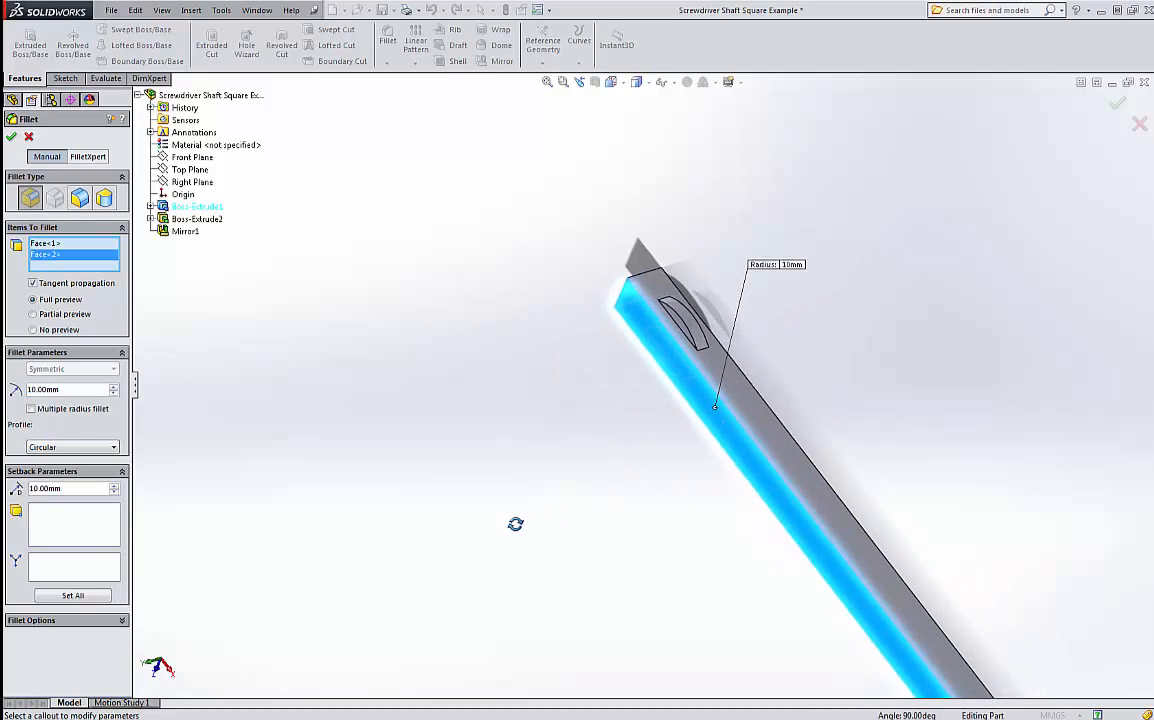
click(765, 413)
mouse_move(765, 413)
middle_down()
mouse_move(763, 425)
mouse_move(636, 462)
mouse_move(779, 408)
middle_up()
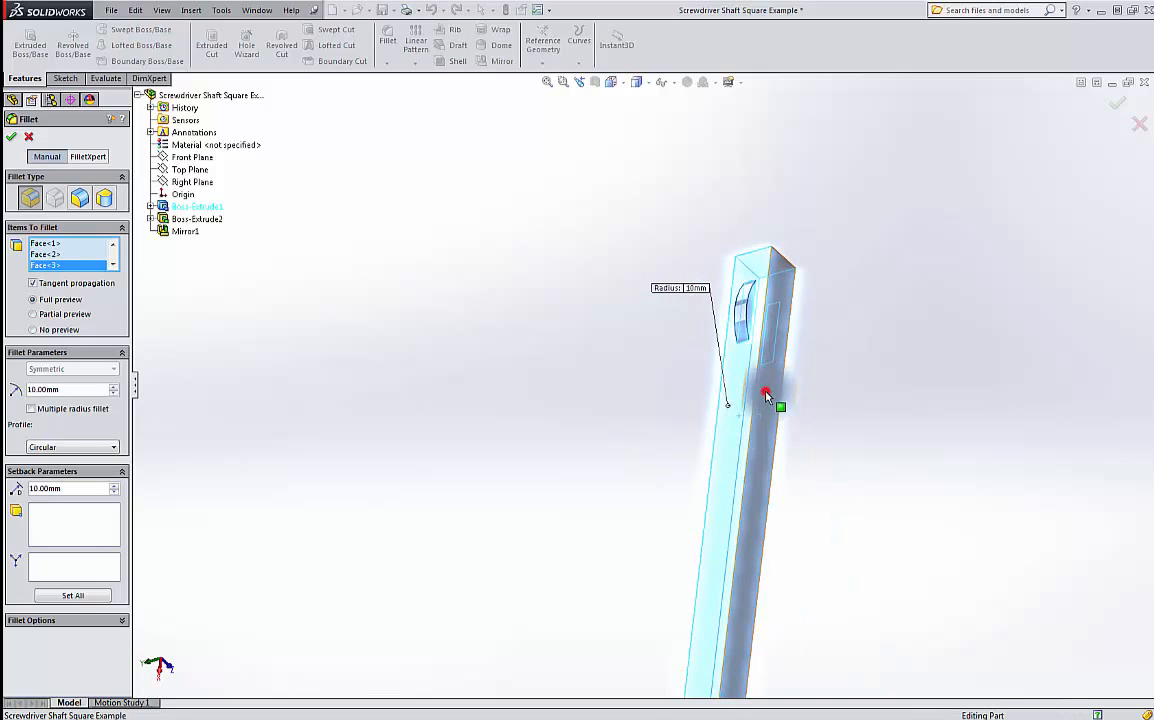
click(766, 396)
middle_drag(572, 456, 757, 487)
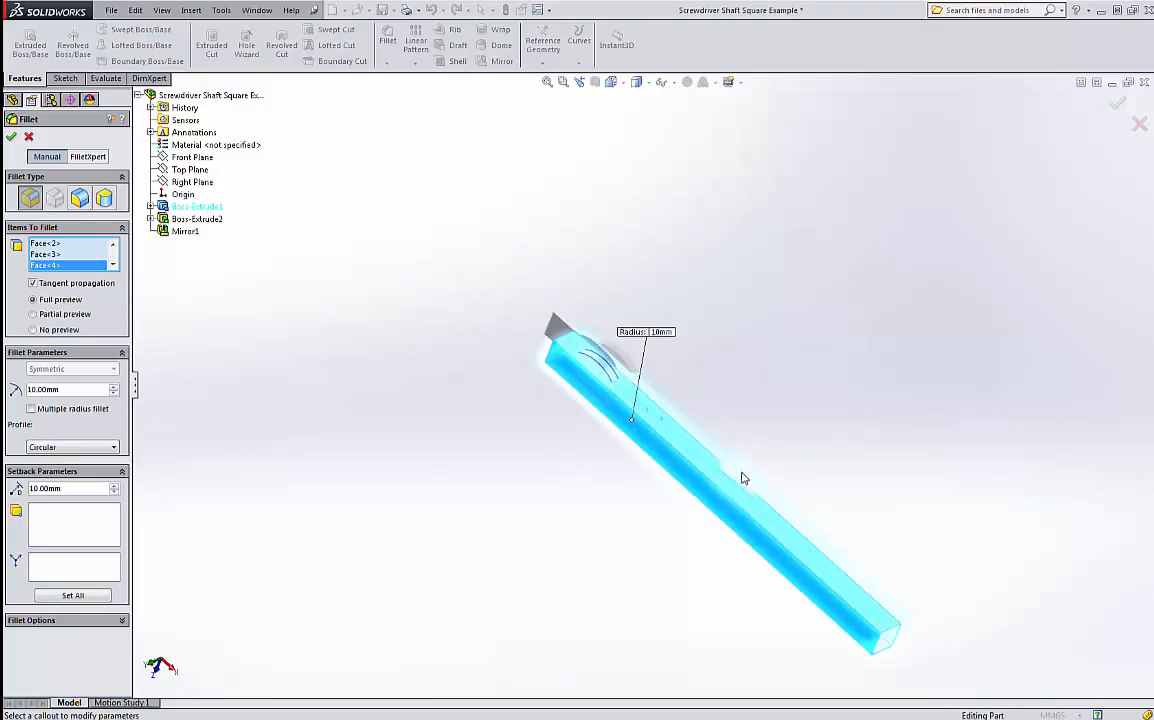
Set the fillet radius to 0.5 mm and apply the fillet to the selected bar faces.
scroll(738, 479, down, 3)
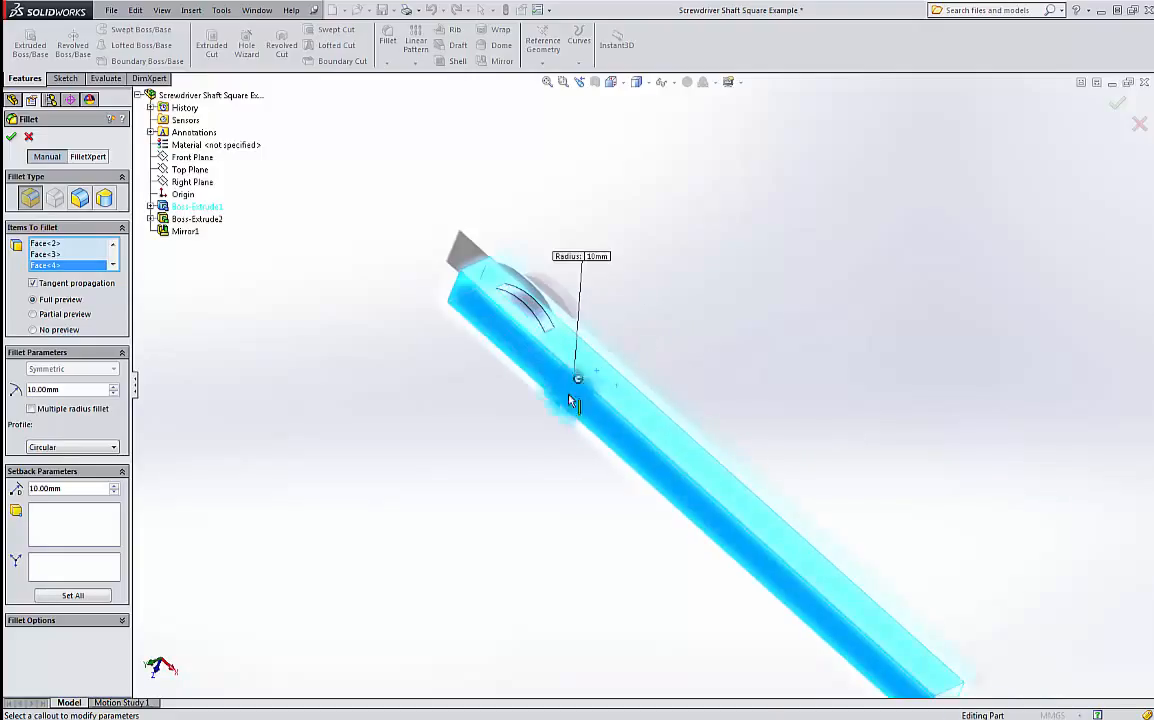
double_click(75, 389)
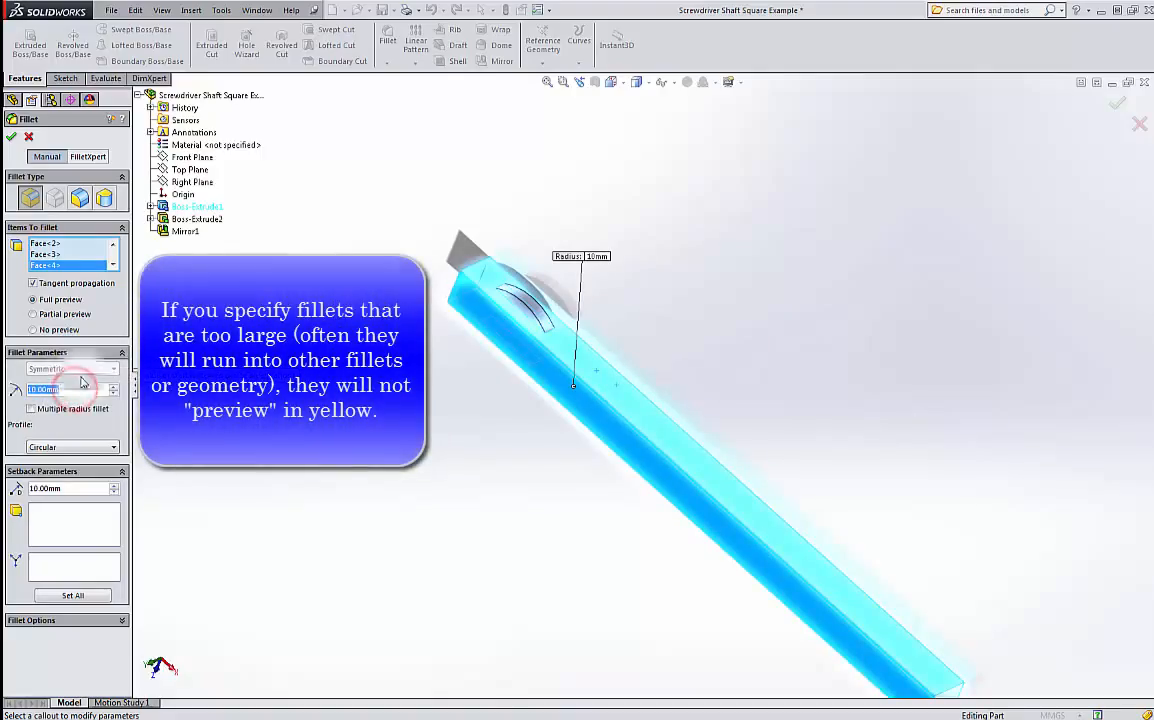
text(.)
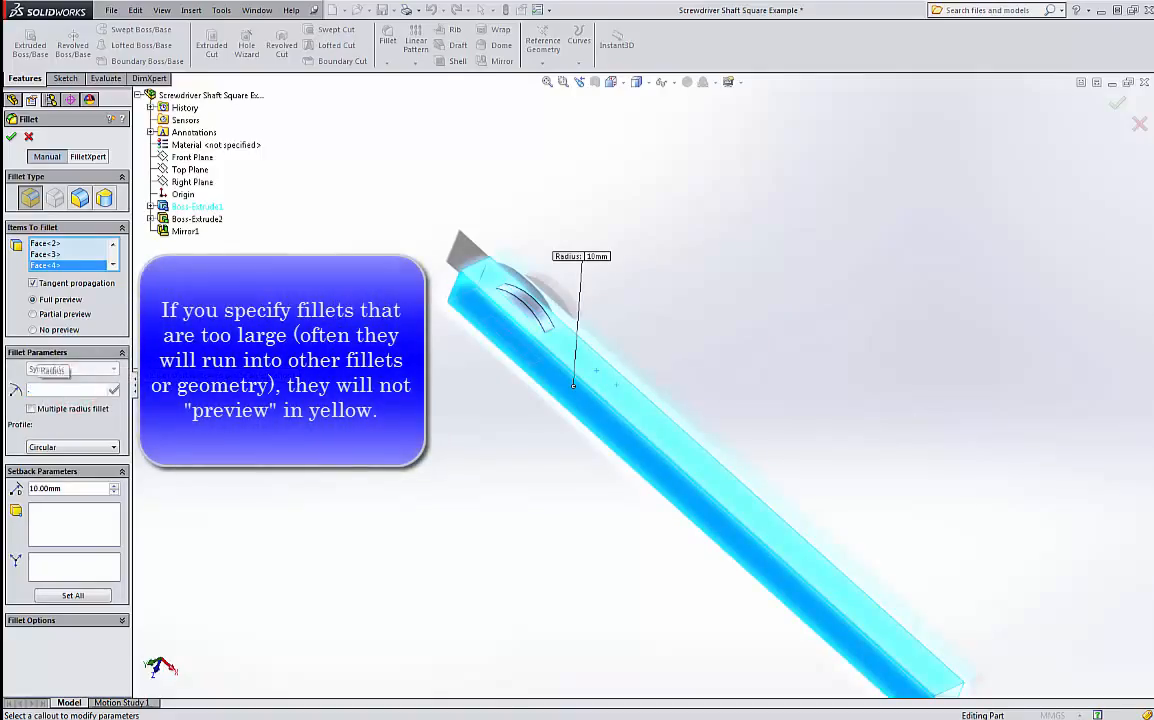
text(5)
key(Return)
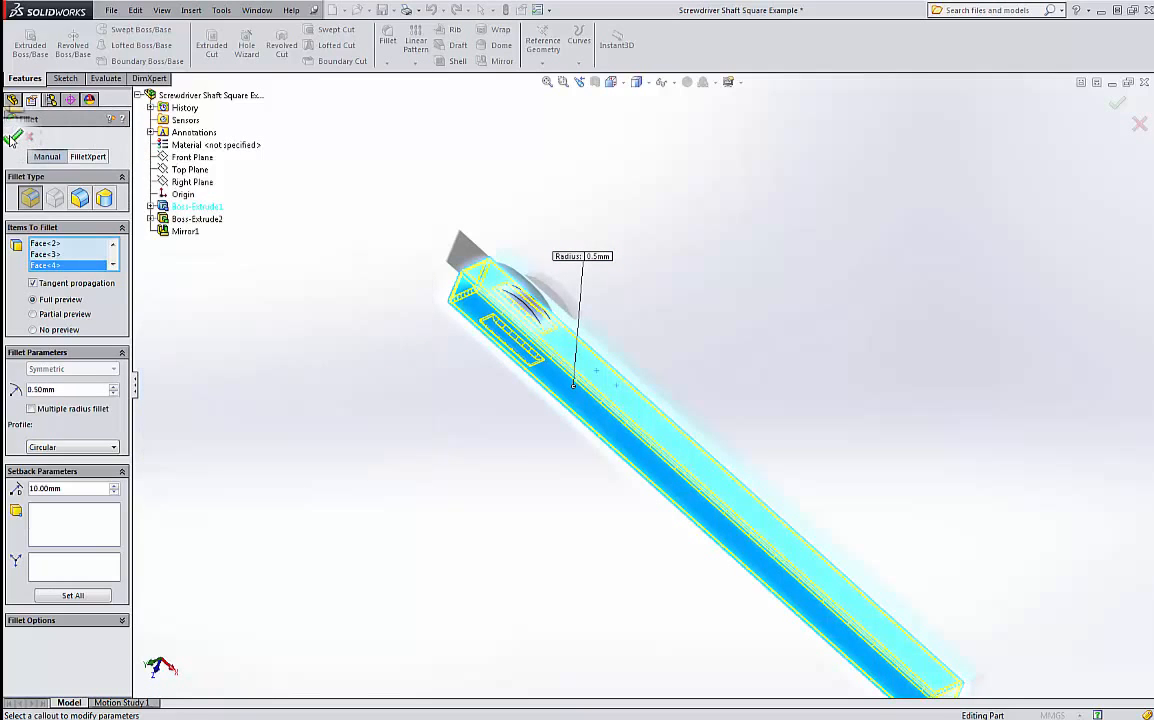
click(13, 136)
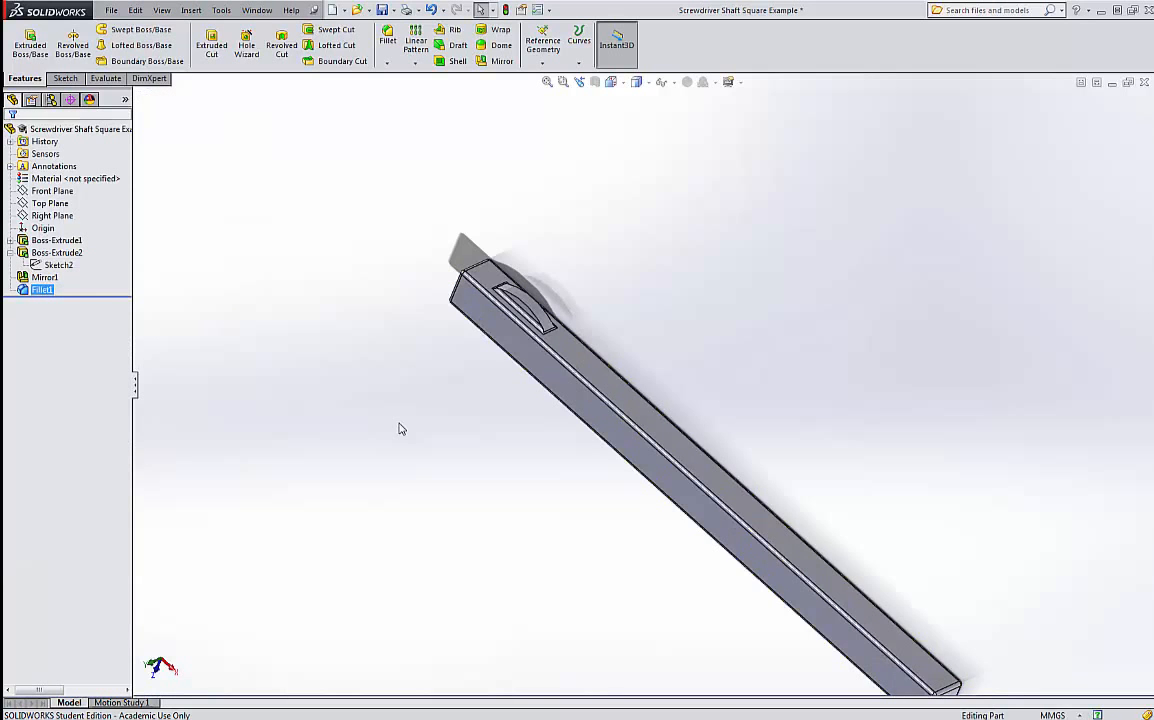
middle_drag(399, 428, 423, 371)
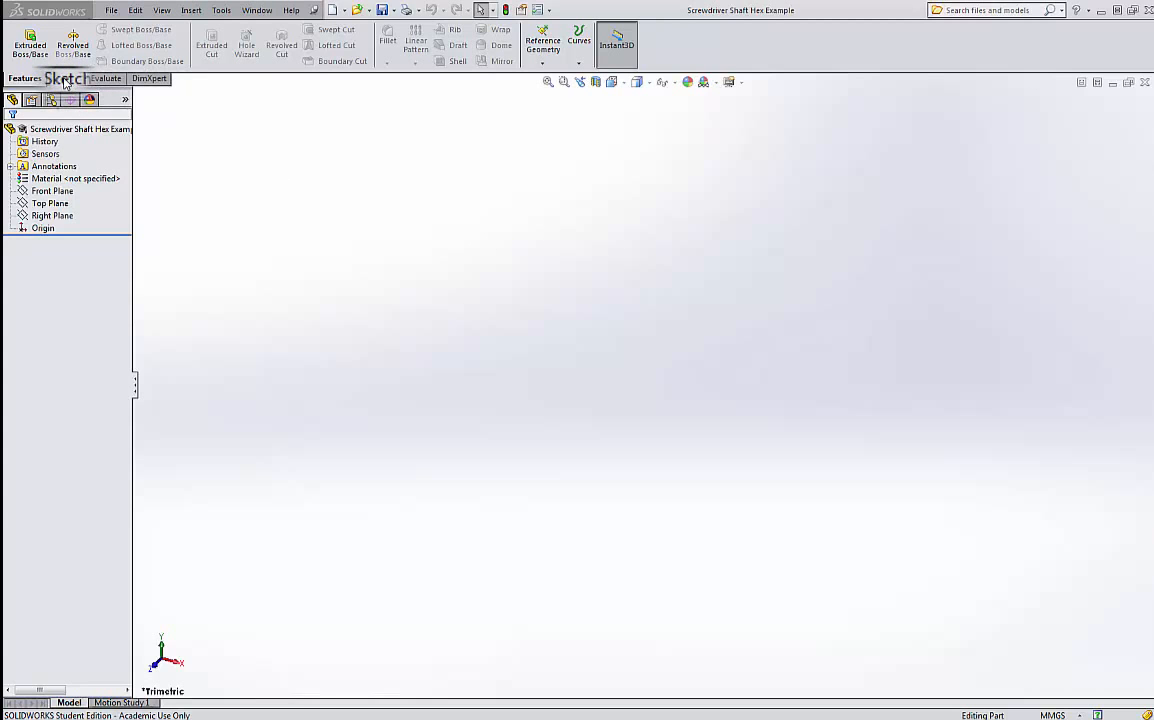
In the Screwdriver Shaft Hex Example part, start an extruded boss on the Right Plane and sketch an origin-centred circle of about 27 mm radius.
click(30, 42)
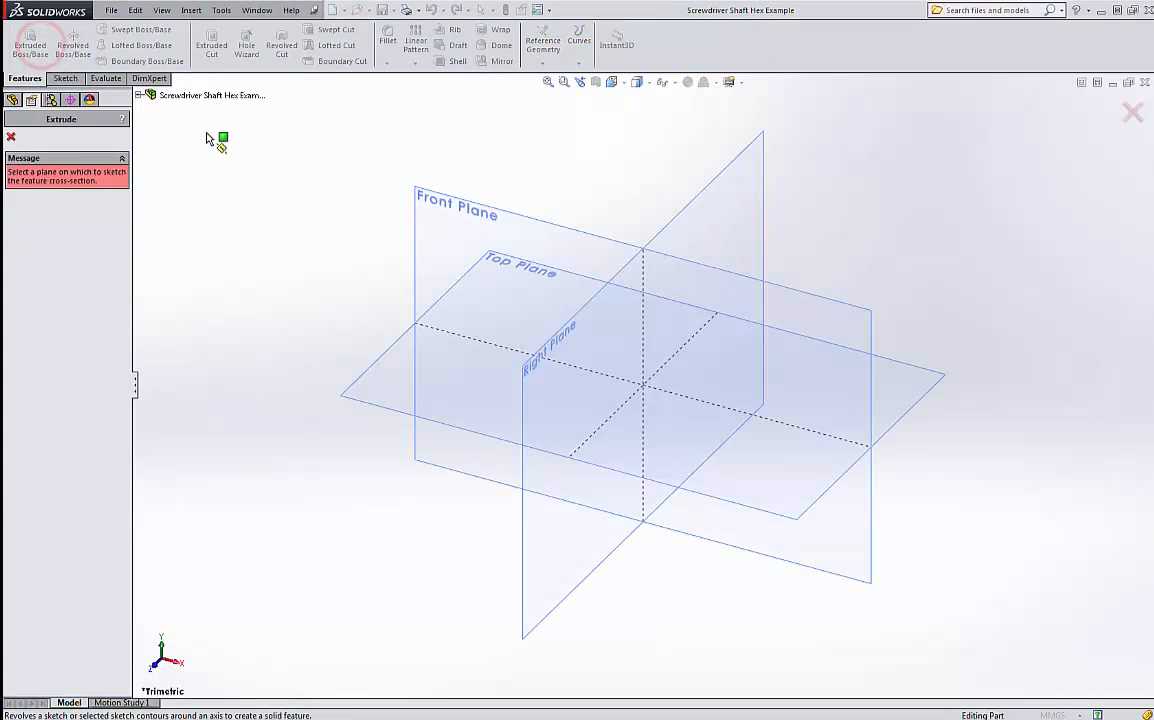
click(708, 190)
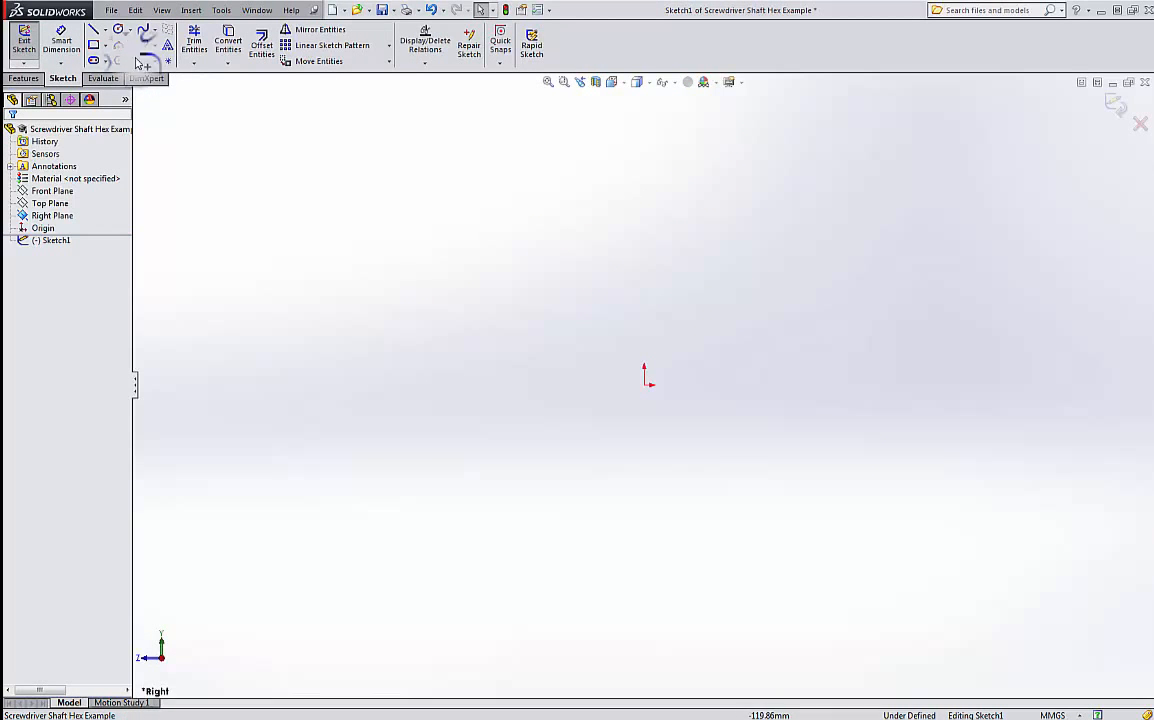
click(118, 29)
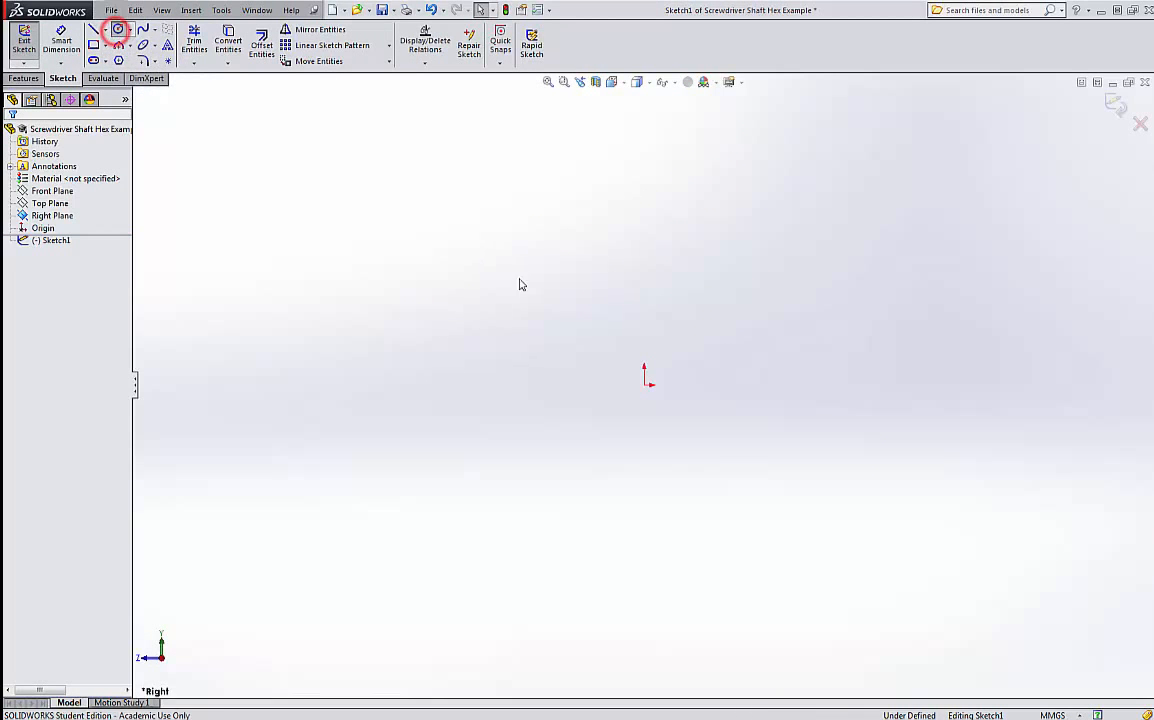
click(644, 385)
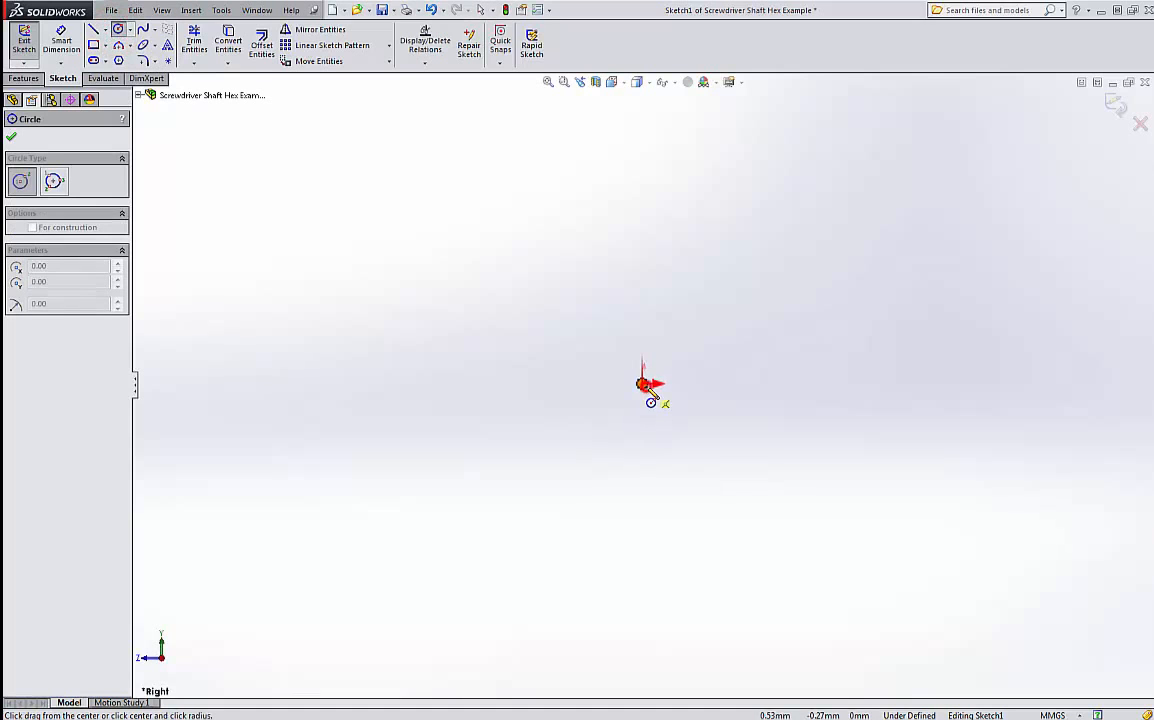
click(699, 478)
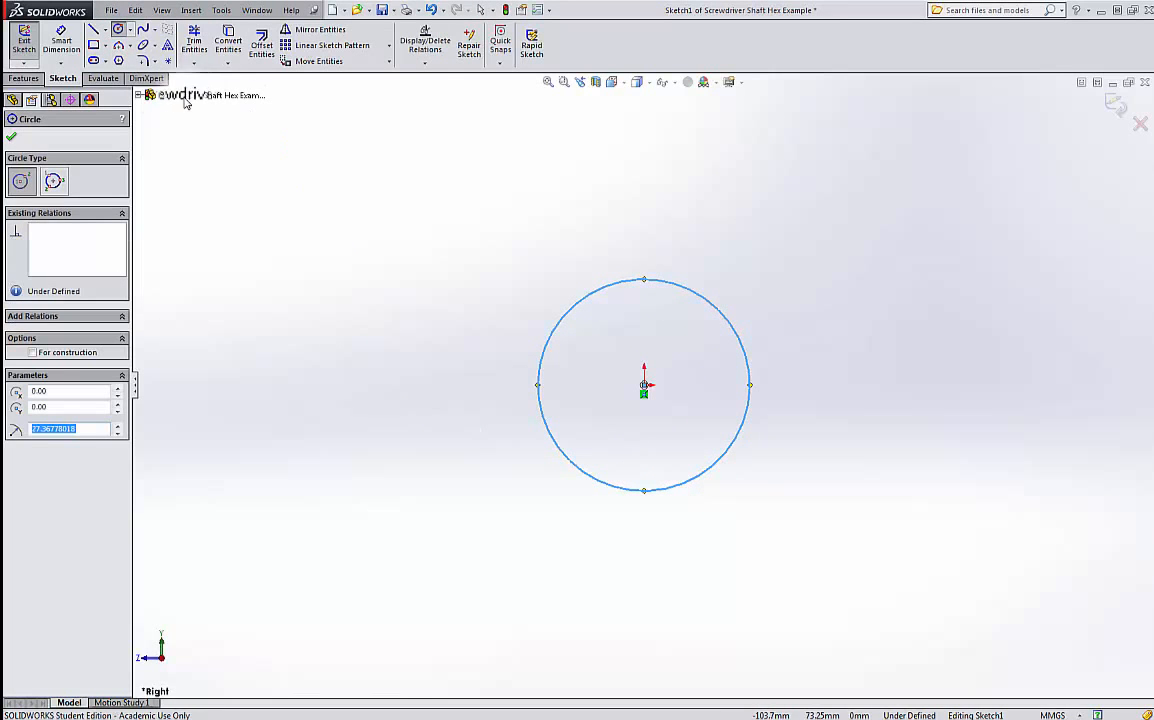
Dimension the origin-centred circle to a 6.5 mm diameter.
click(61, 42)
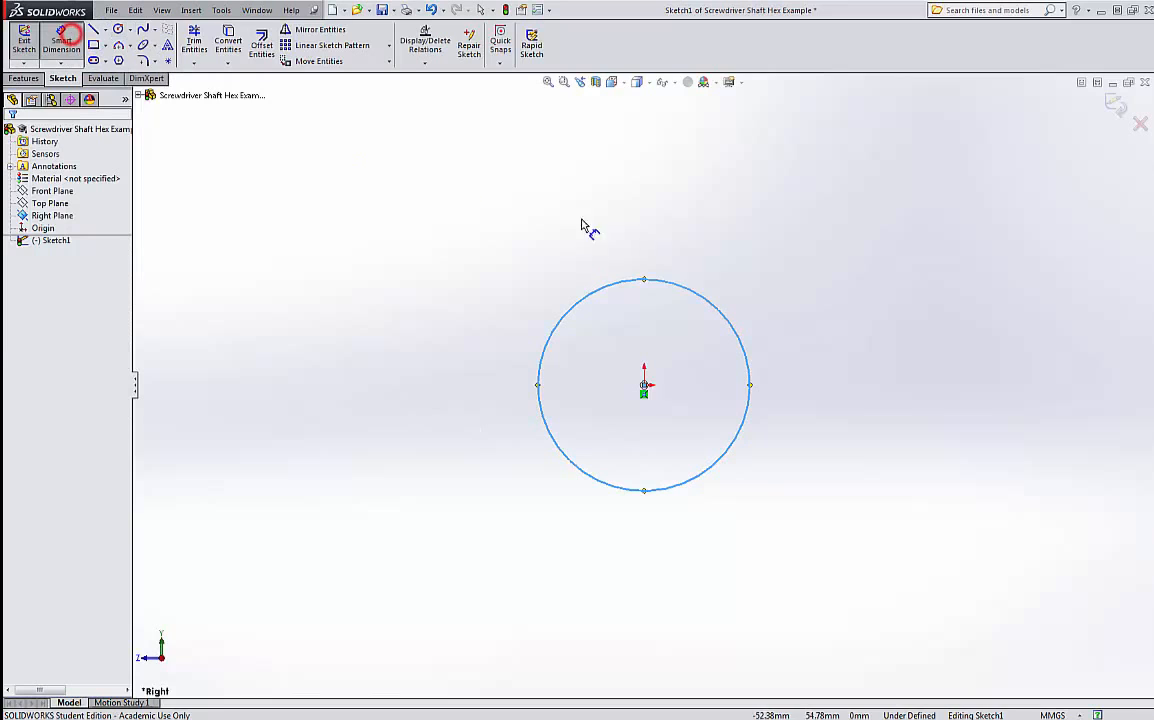
click(706, 295)
click(807, 228)
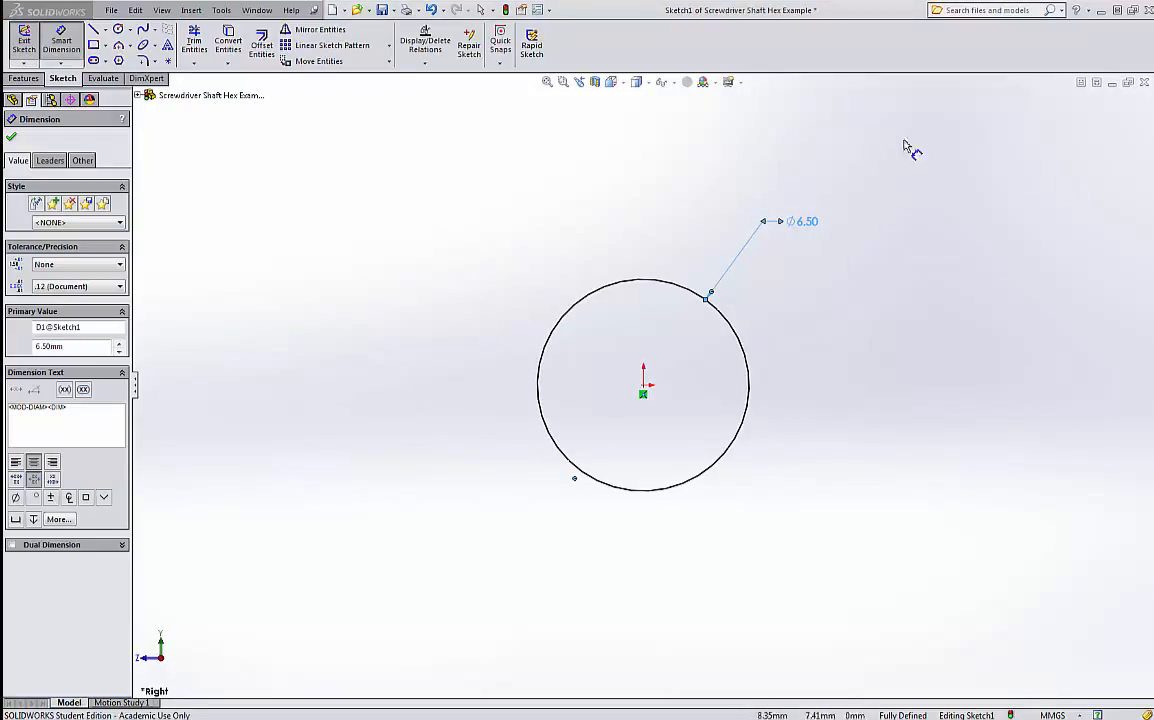
Extrude the circle as a blind boss 30 mm deep in the reversed direction.
click(55, 45)
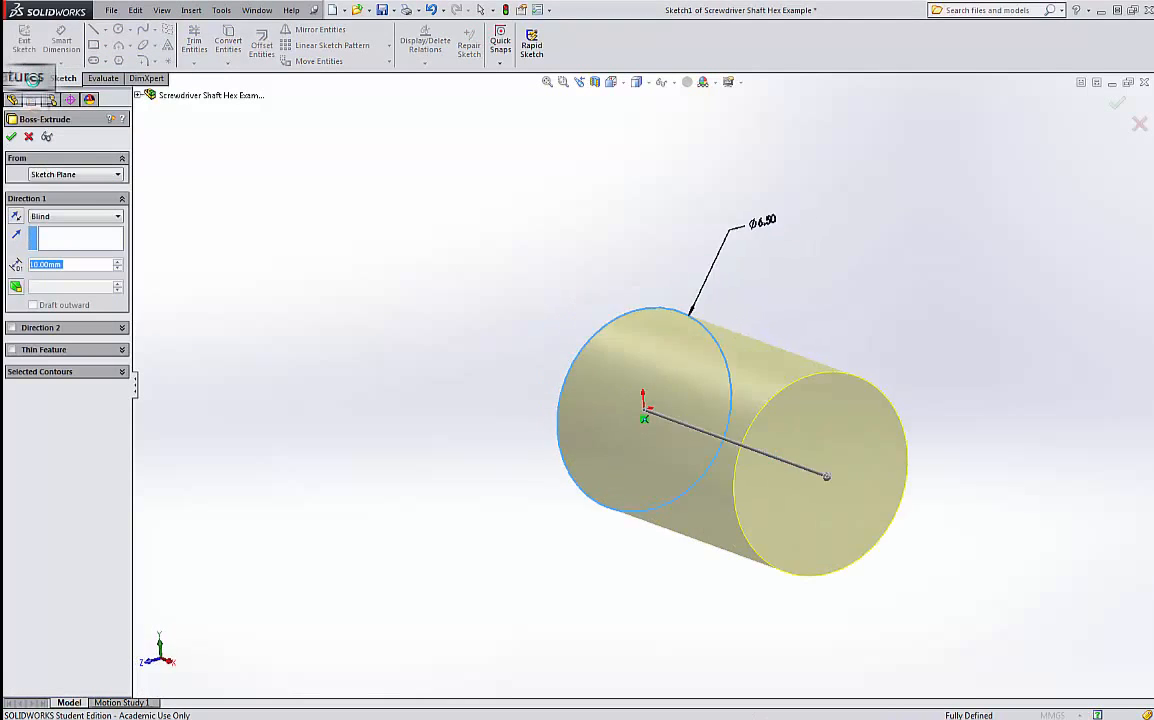
click(15, 216)
double_click(72, 265)
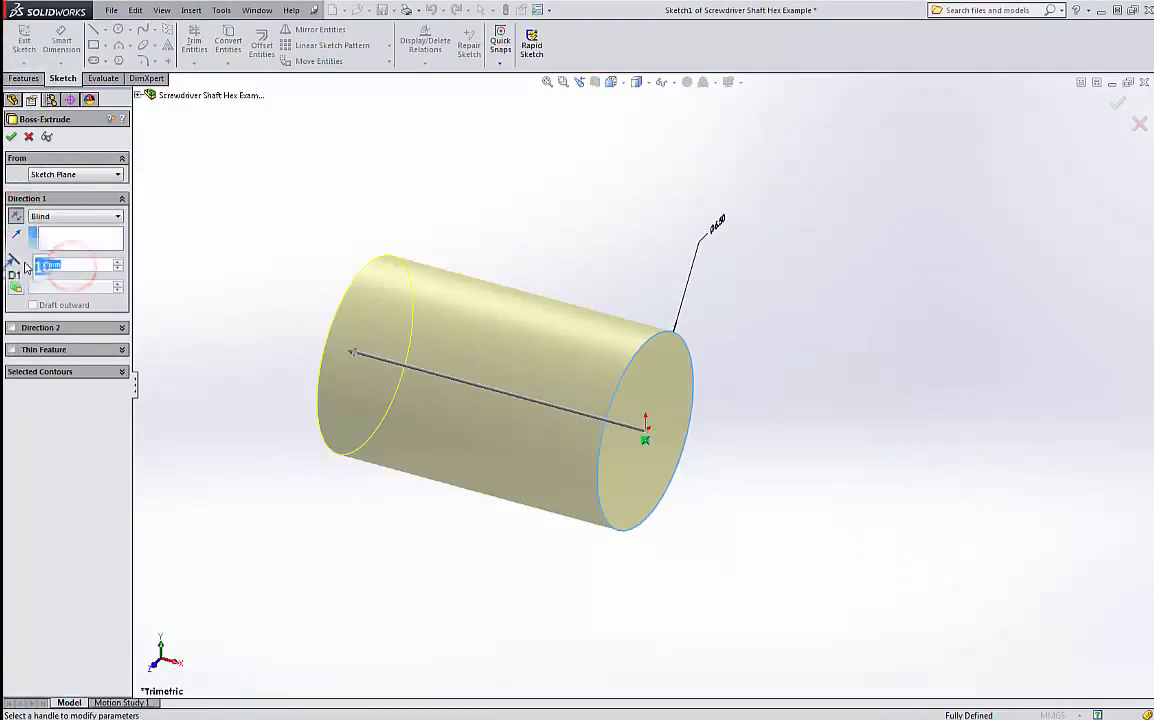
text(30)
key(Return)
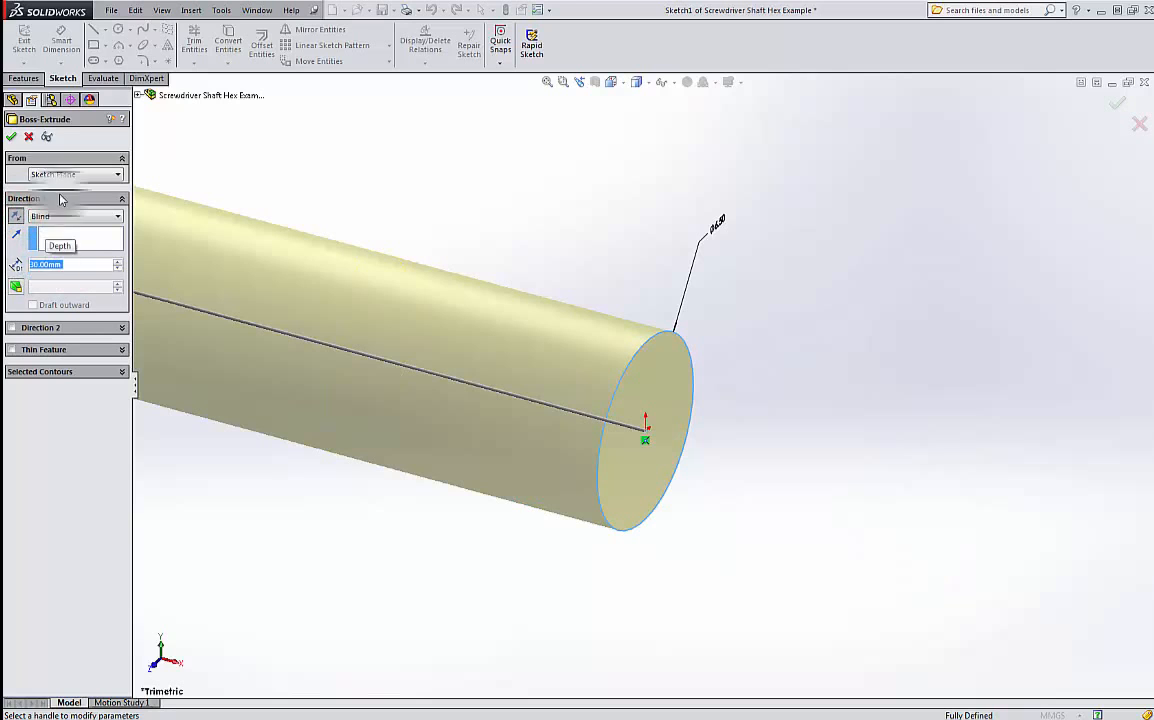
click(11, 136)
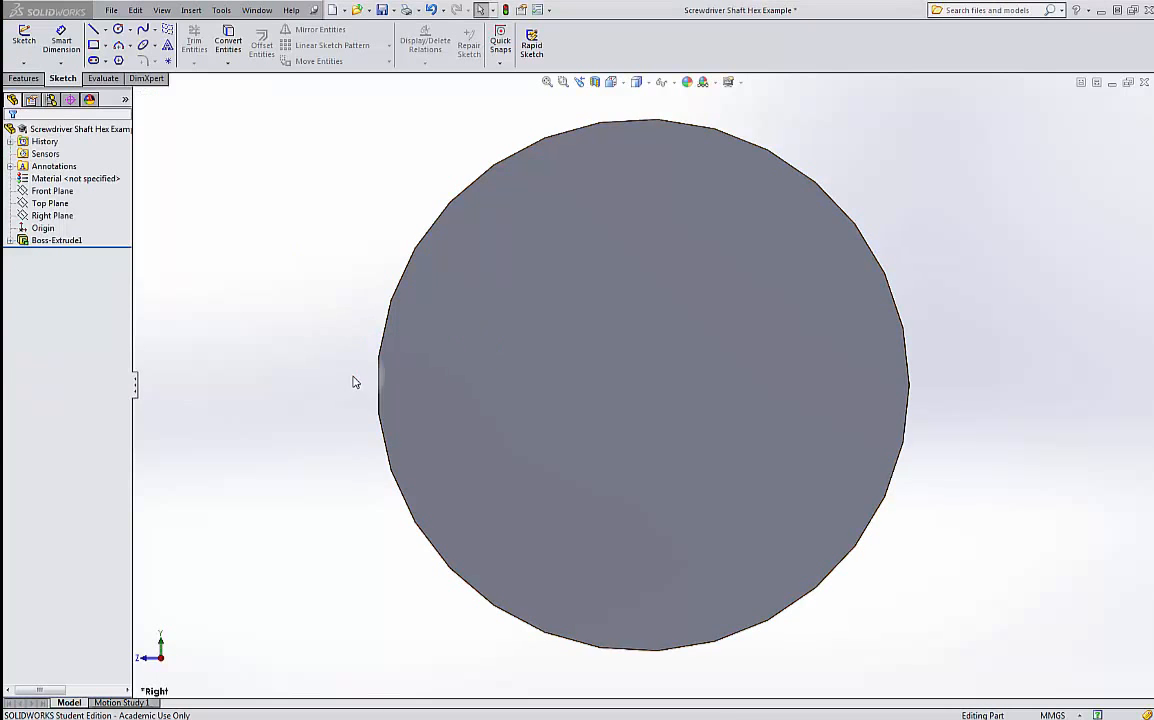
Show the extruded cylinder's driving dimensions and examine its diameter and extrusion length on the model.
click(354, 378)
scroll(389, 358, up, 5)
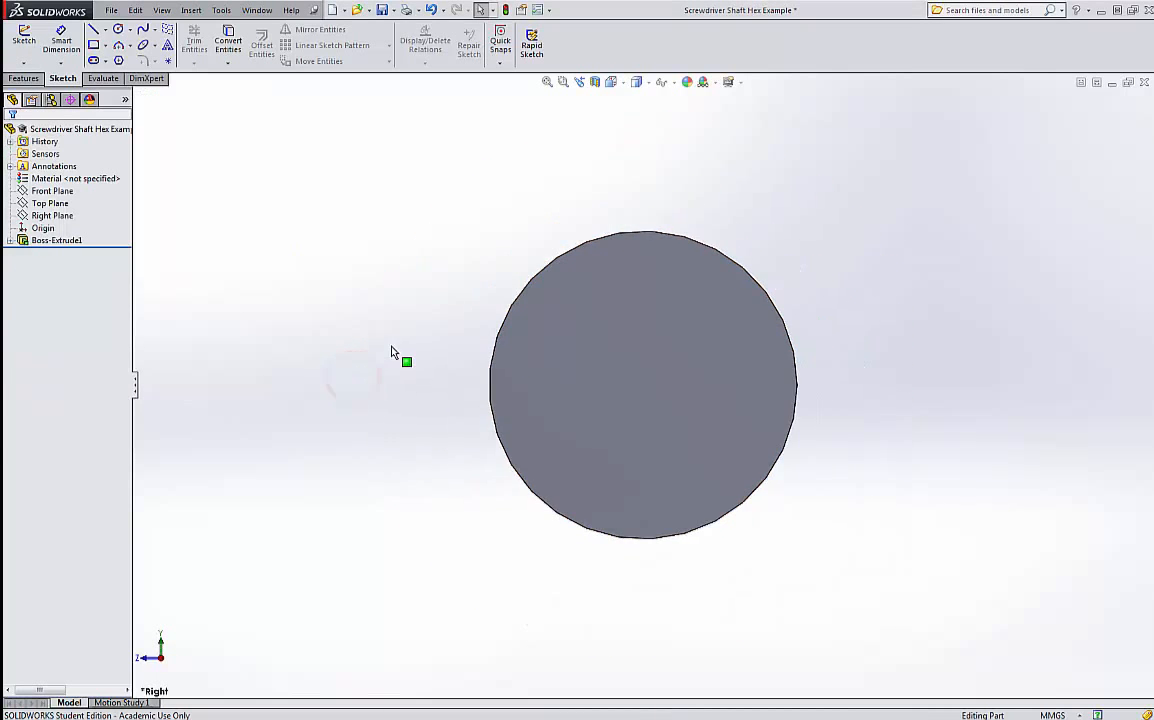
middle_drag(396, 348, 425, 366)
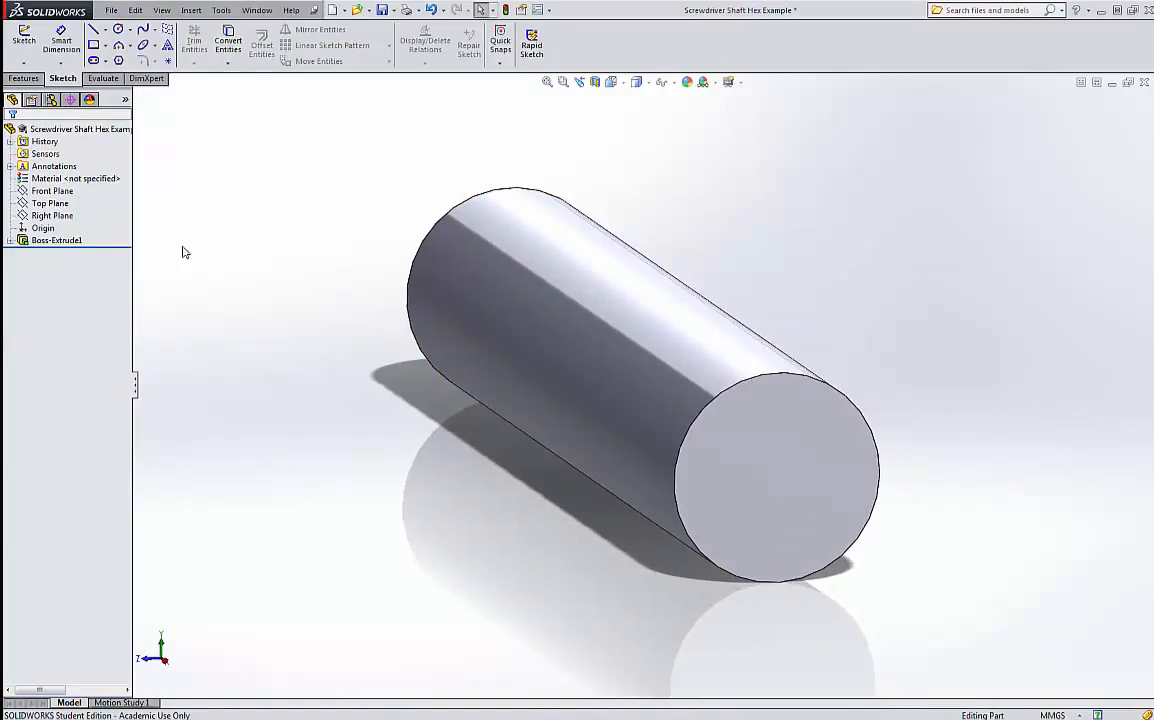
click(661, 325)
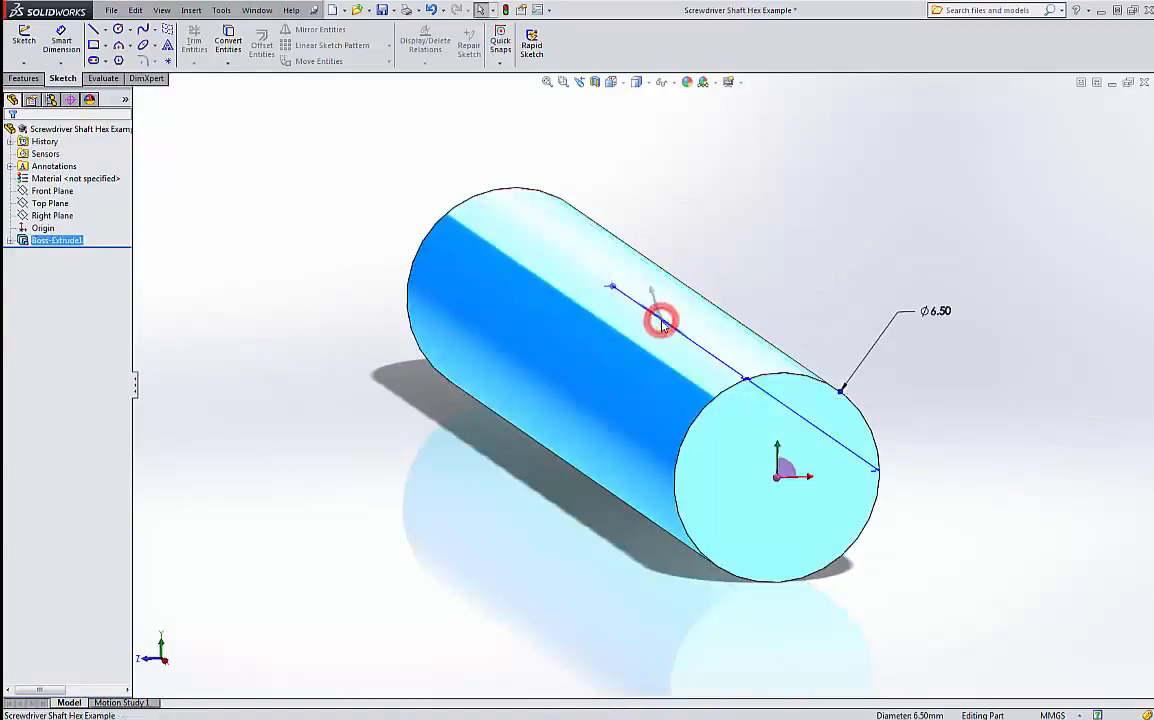
middle_drag(928, 357, 924, 350)
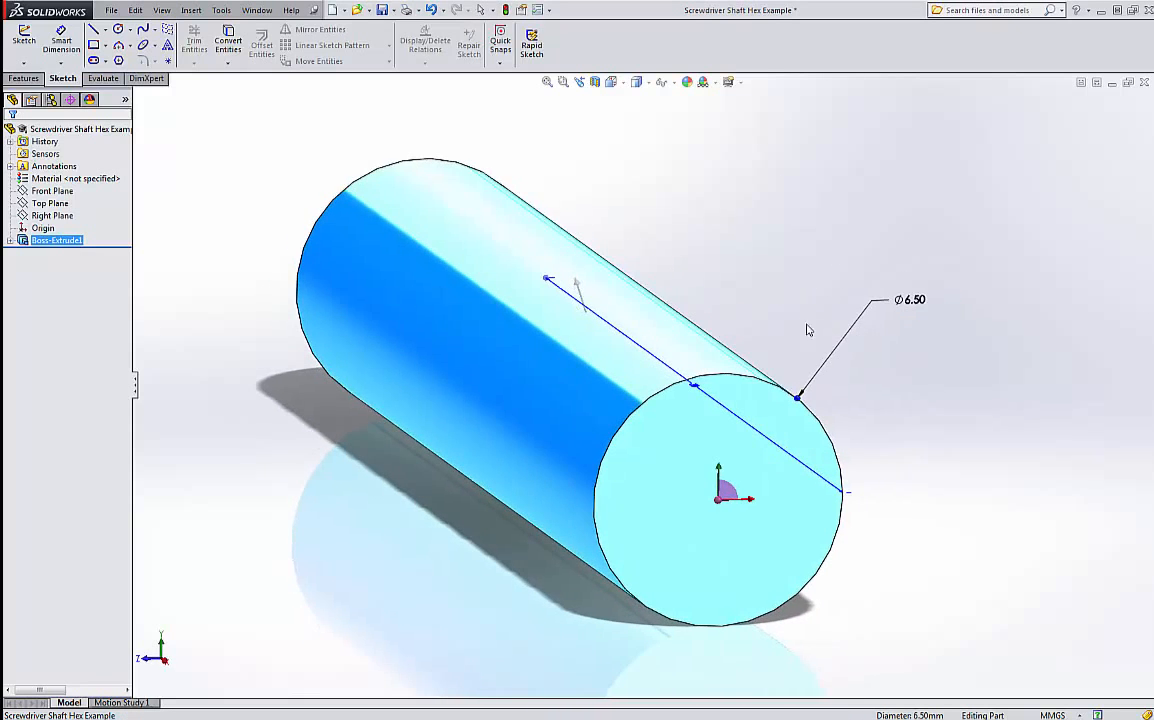
click(760, 271)
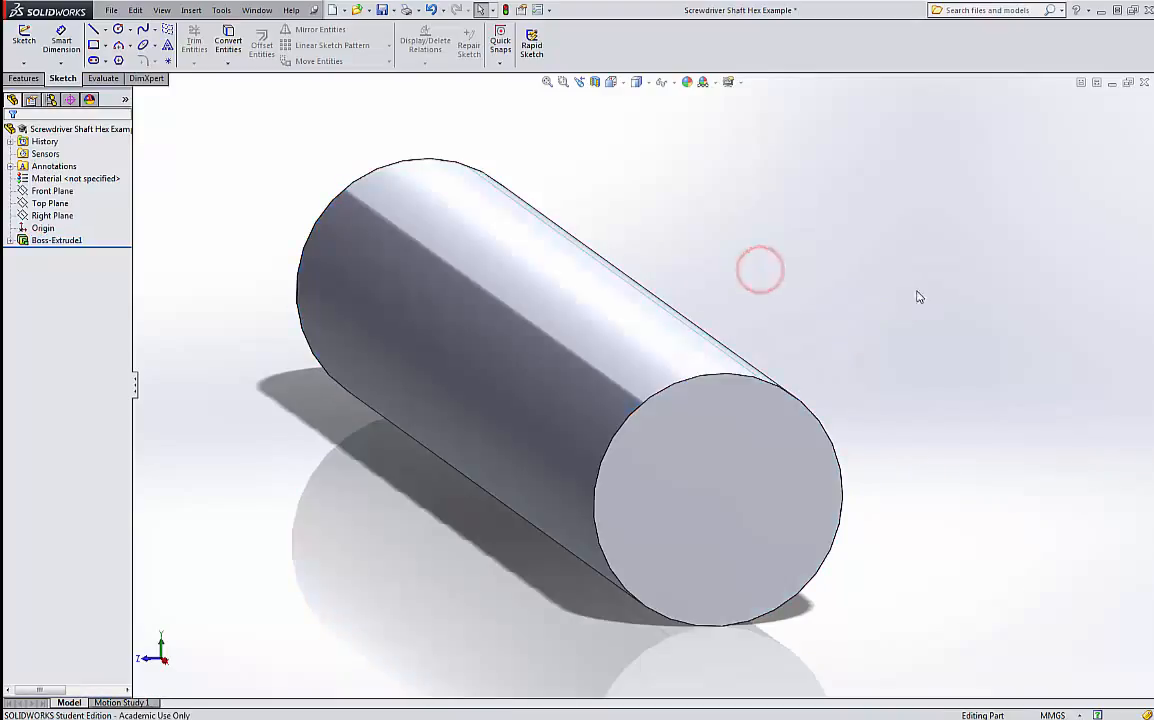
click(577, 292)
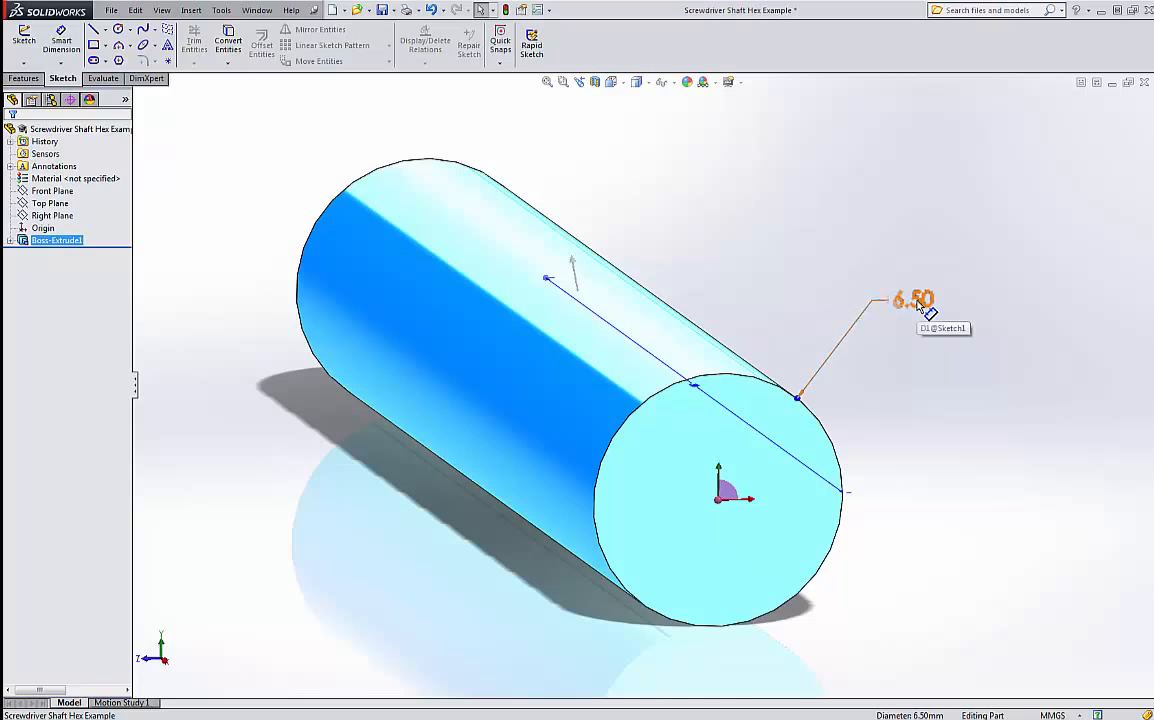
middle_drag(760, 322, 882, 326)
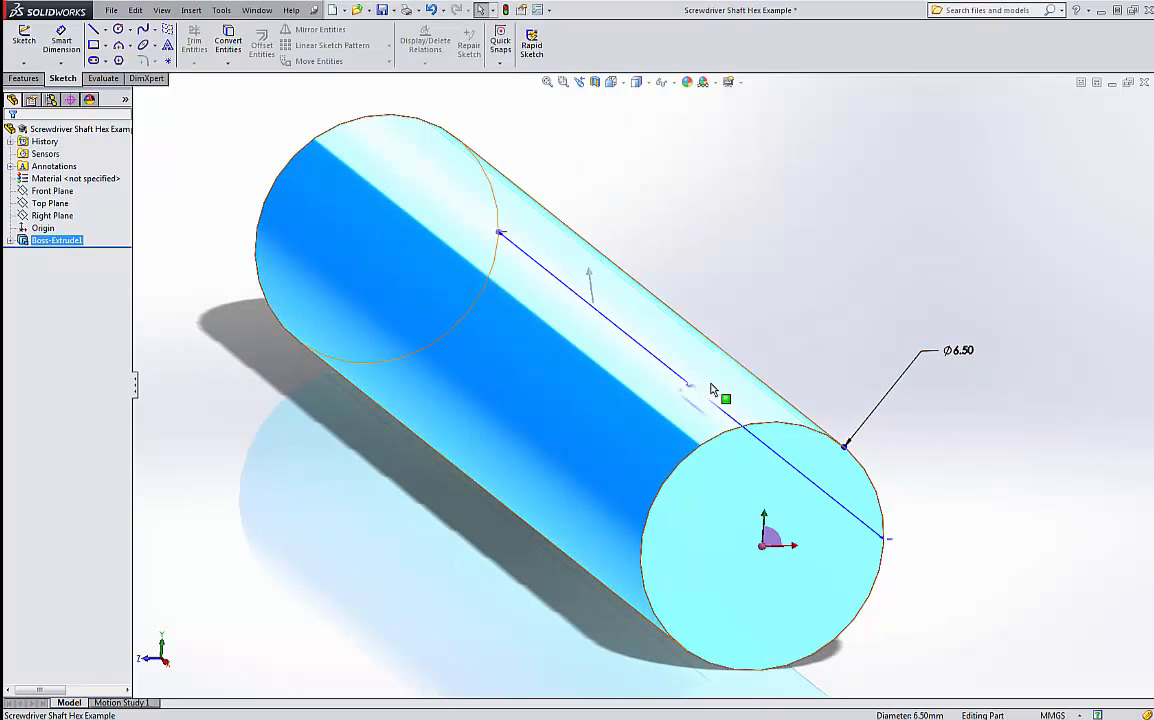
scroll(721, 350, down, 2)
middle_drag(721, 358, 703, 322)
scroll(822, 355, down, 1)
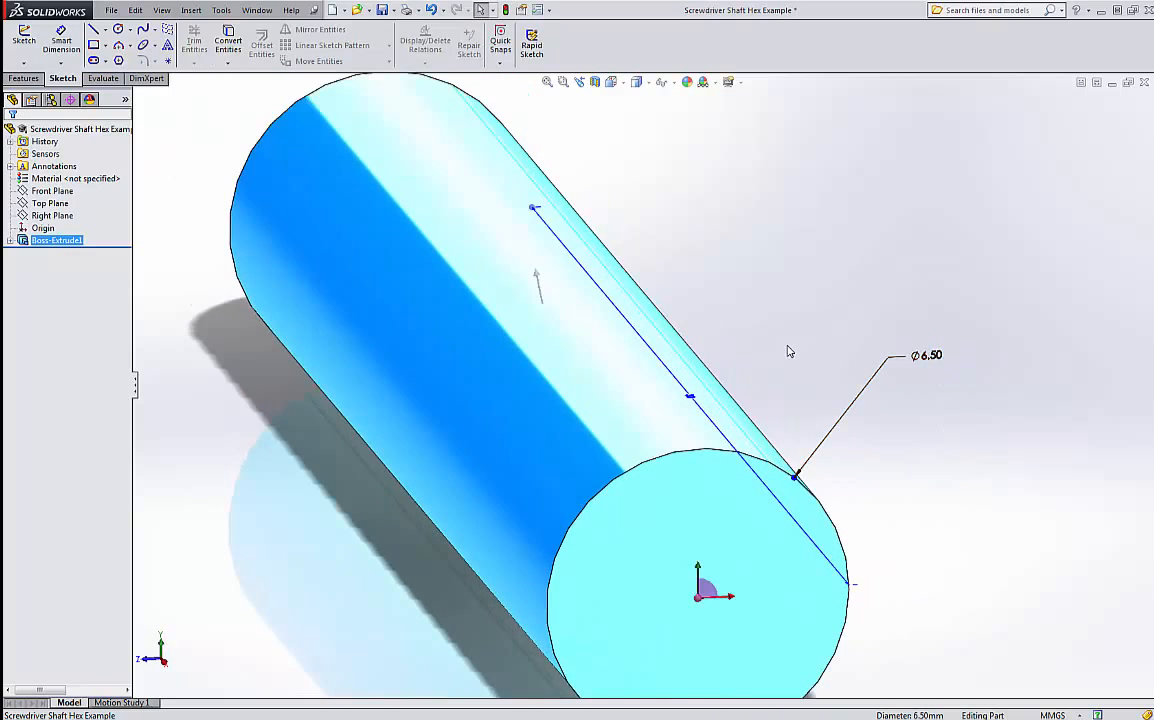
scroll(789, 351, up, 2)
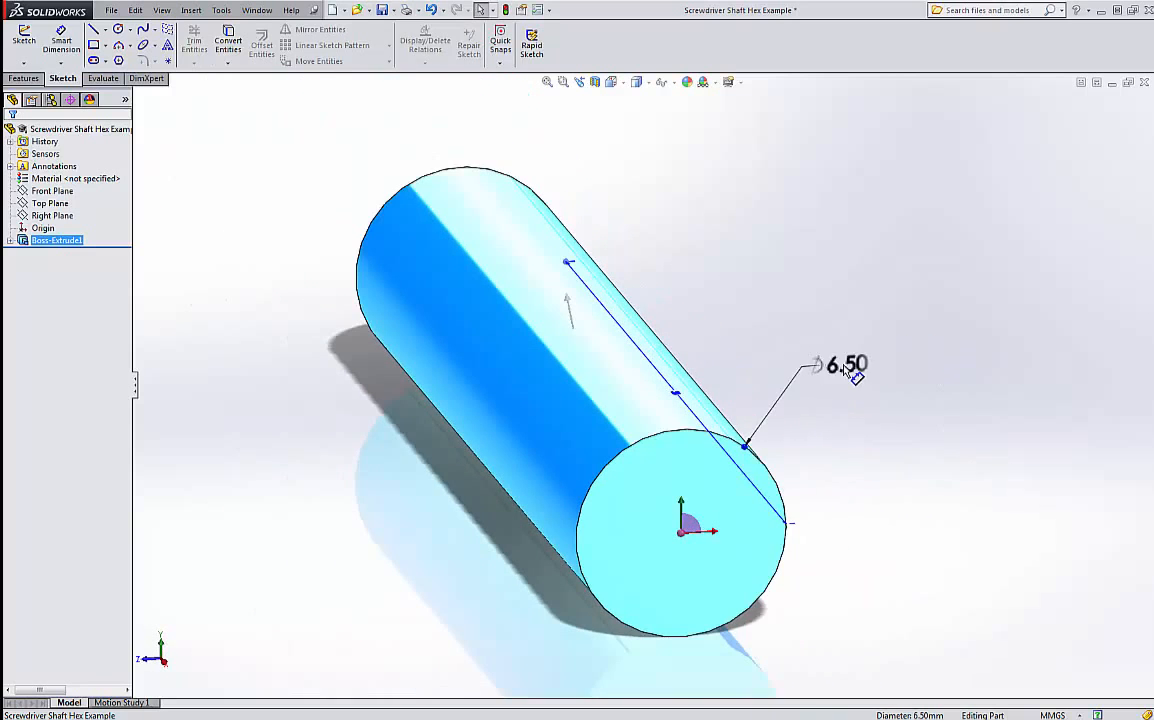
click(276, 296)
Open the extrusion's base sketch for editing to view its diameter dimension, and leave it without changes.
click(10, 242)
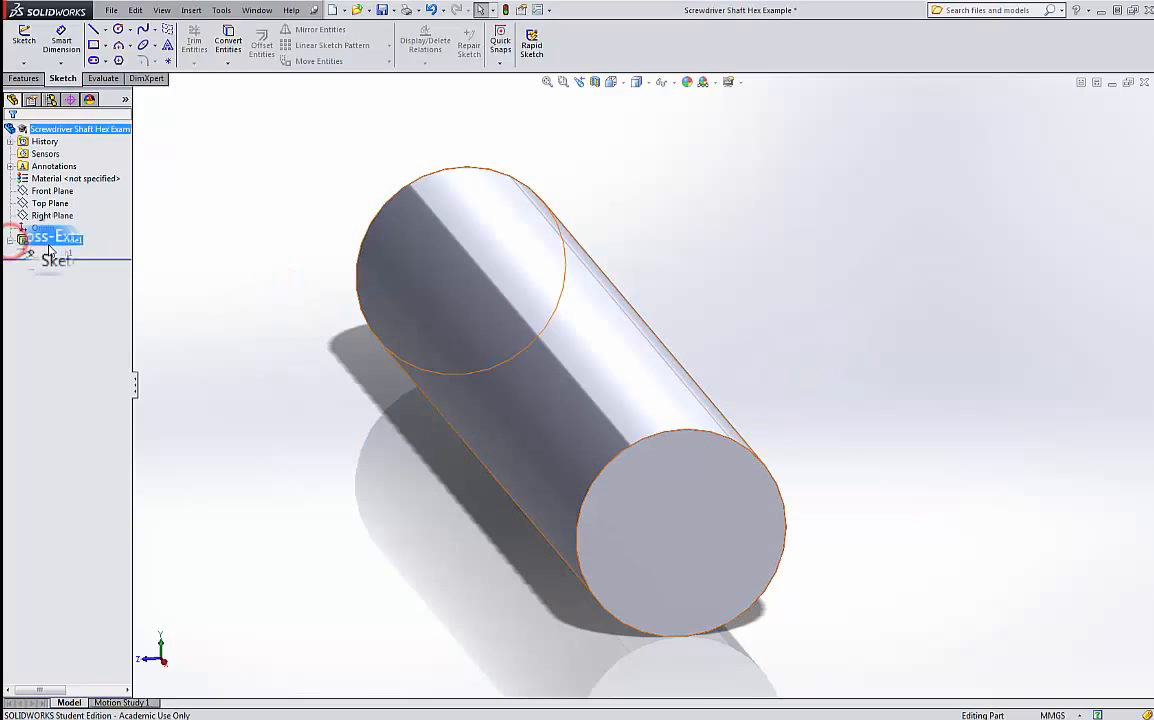
right_click(52, 252)
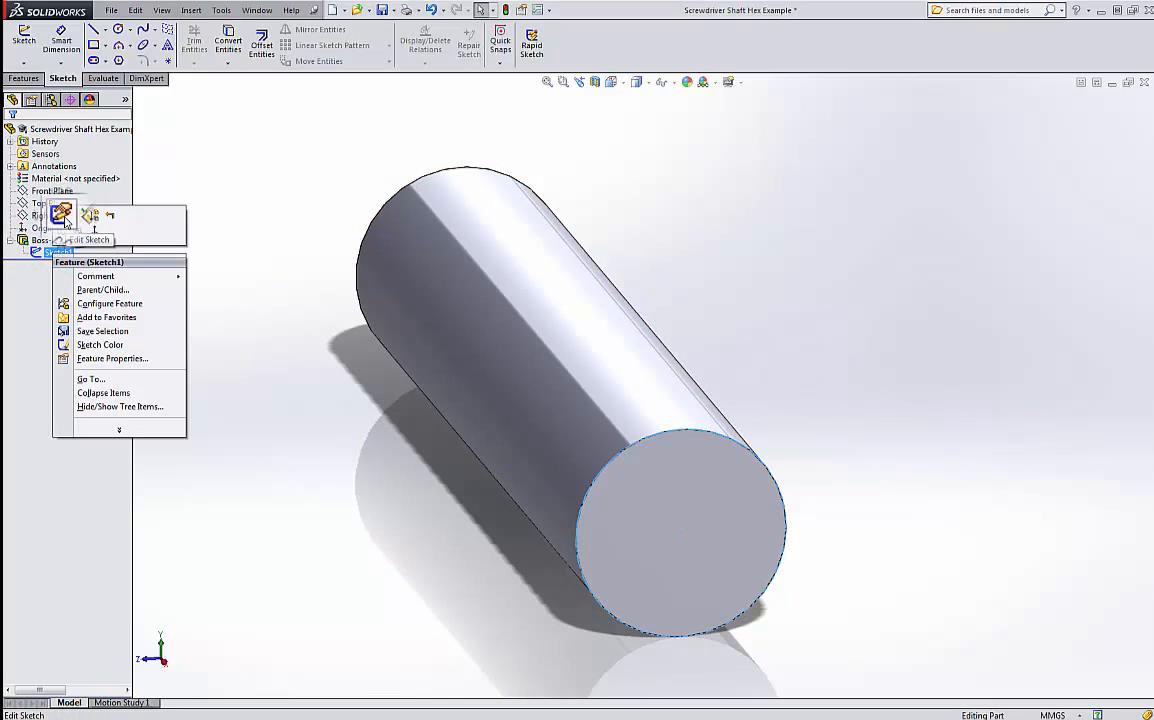
click(62, 216)
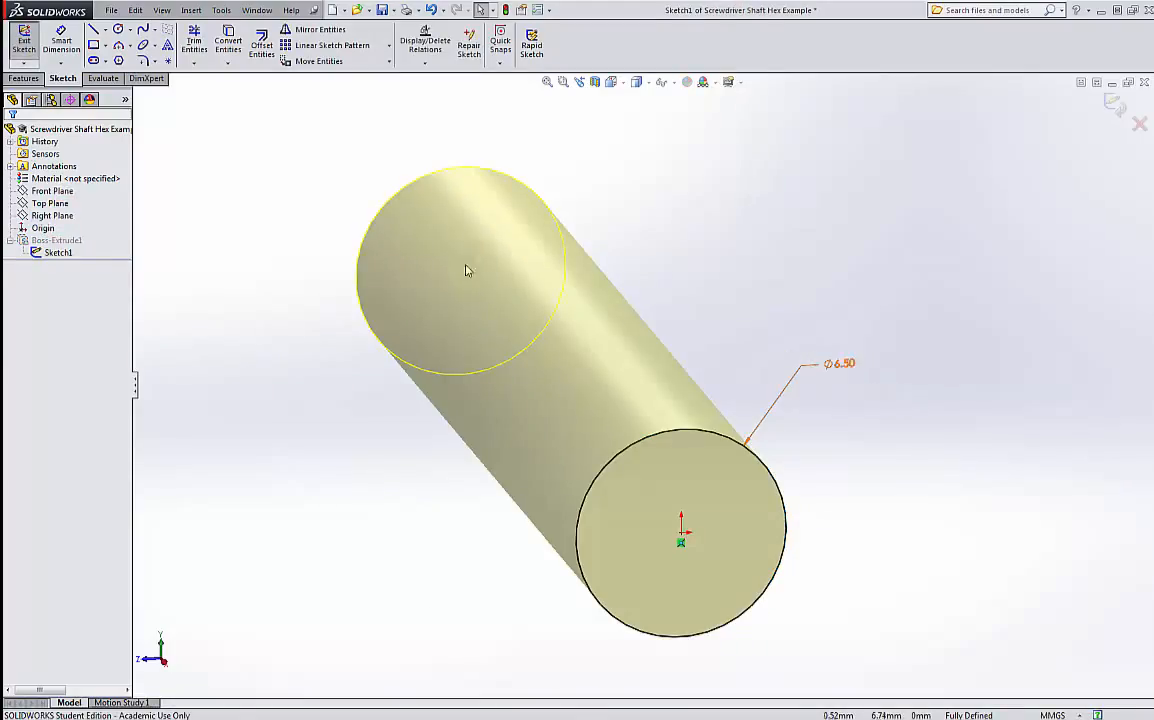
click(222, 233)
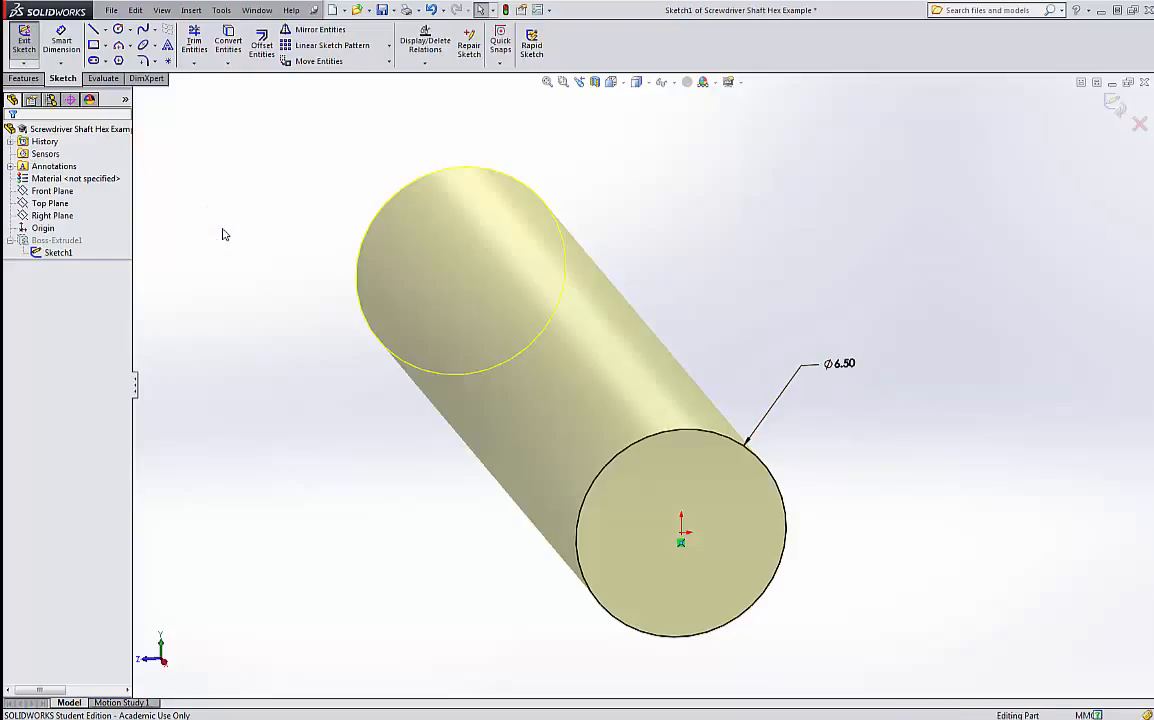
Set the cylinder's diameter to 10 mm directly on the model and rebuild the part.
click(726, 455)
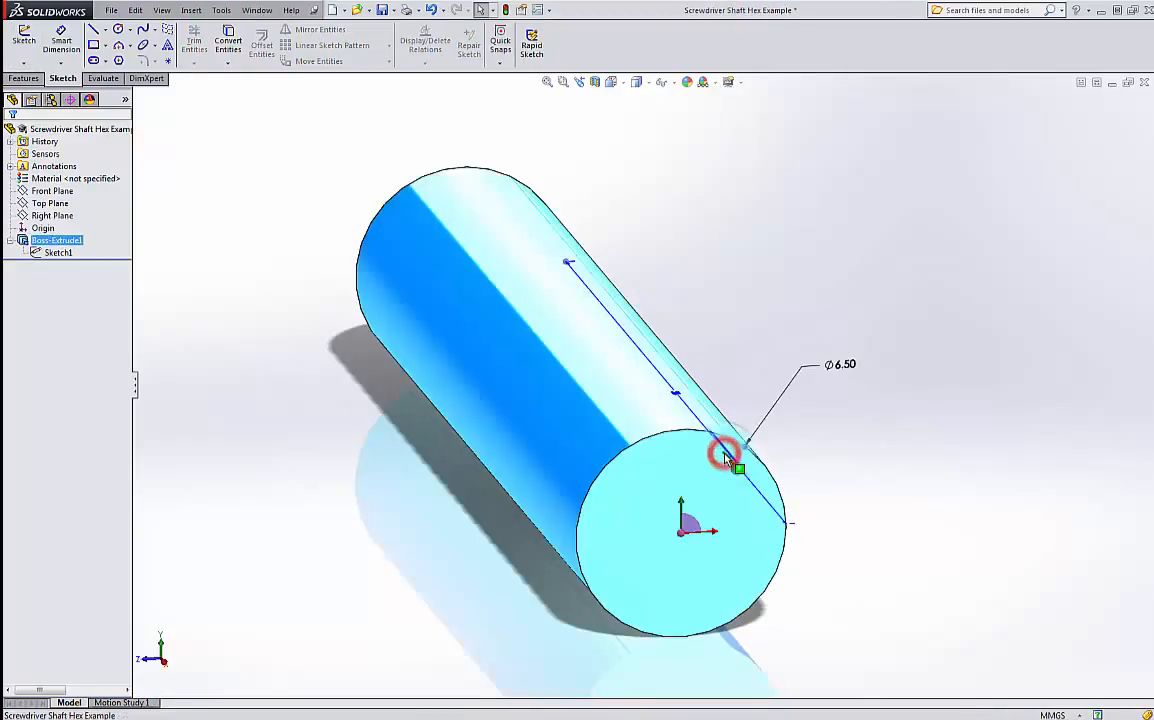
double_click(843, 368)
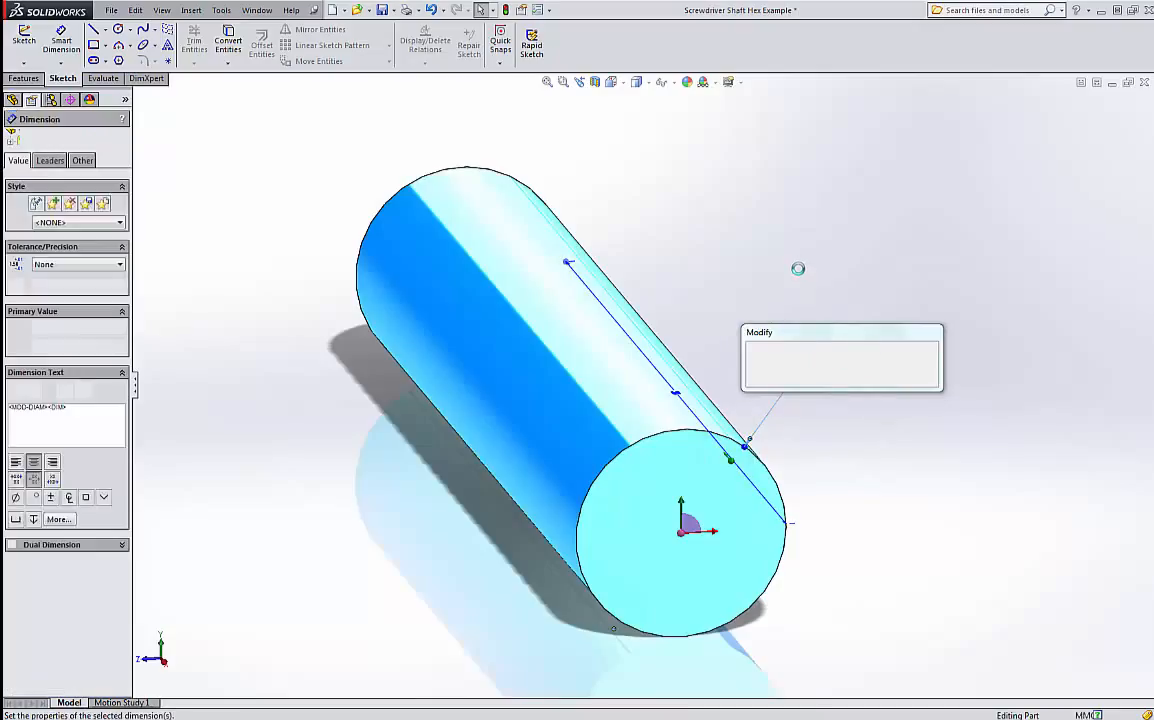
text(1)
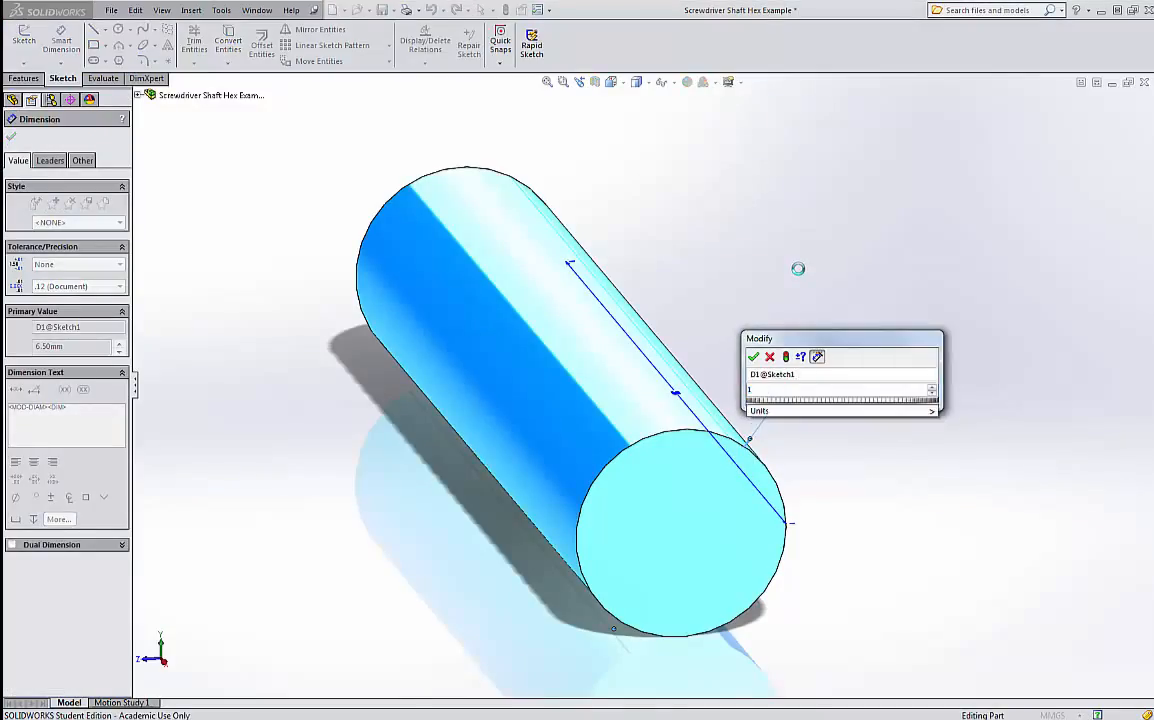
text(0)
key(Return)
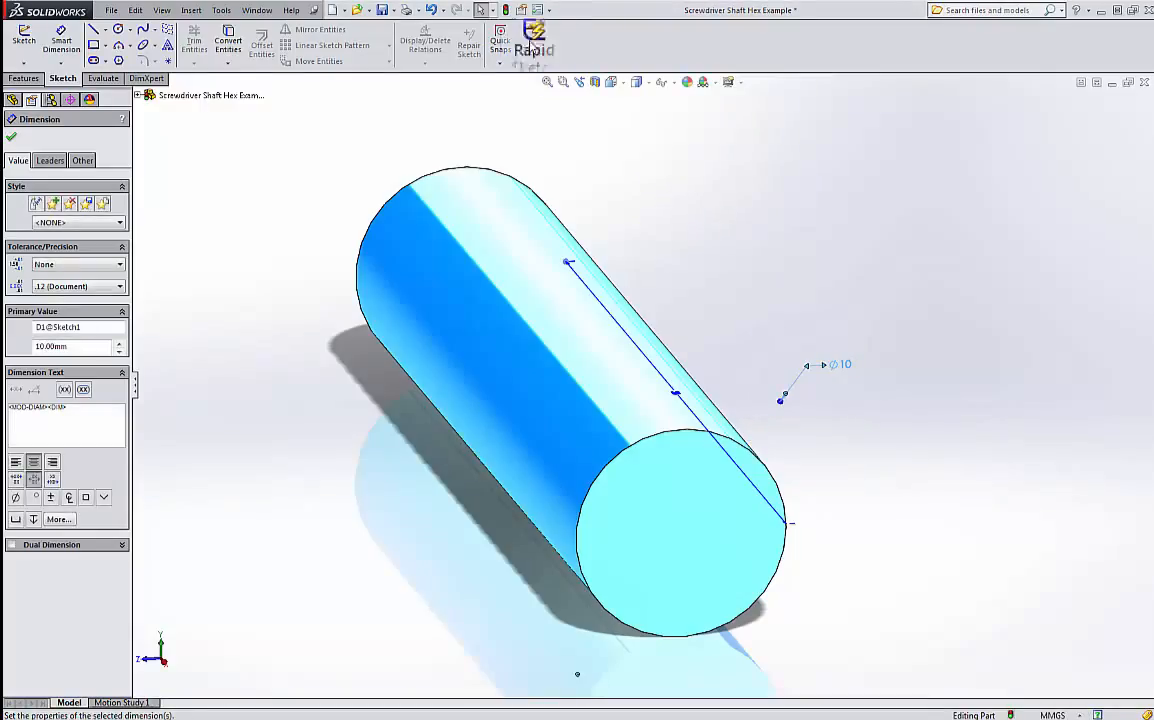
click(506, 12)
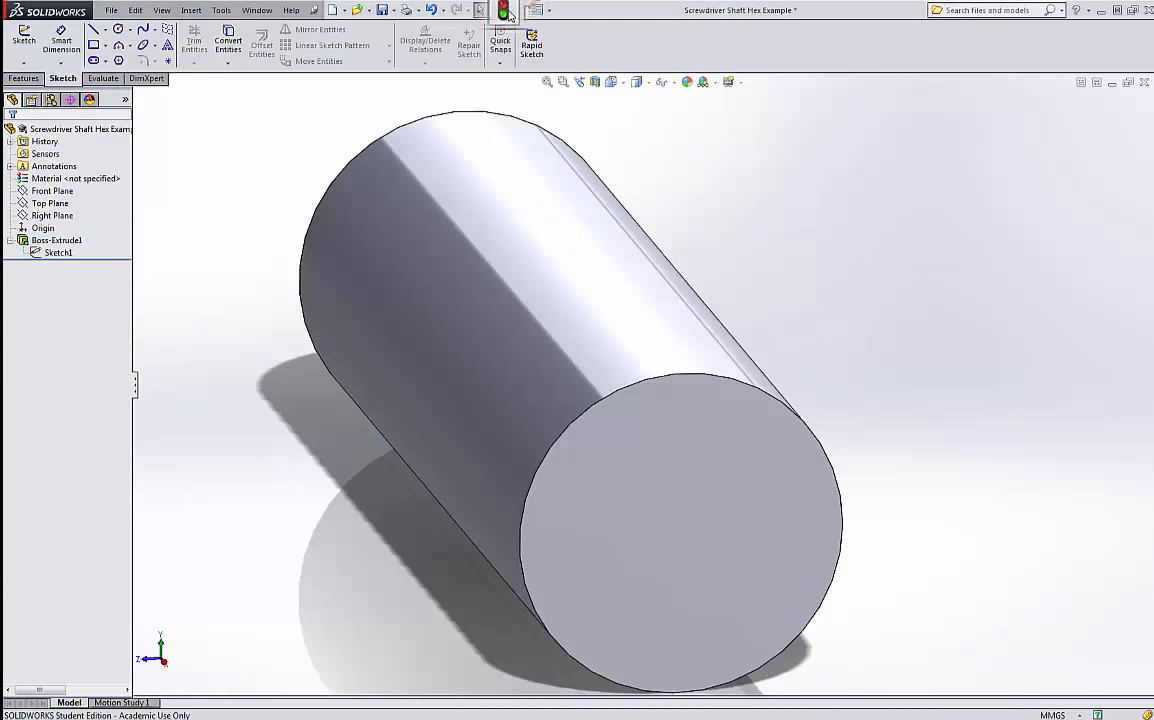
Start a new sketch on the cylinder's flat end face at the origin.
scroll(613, 358, up, 3)
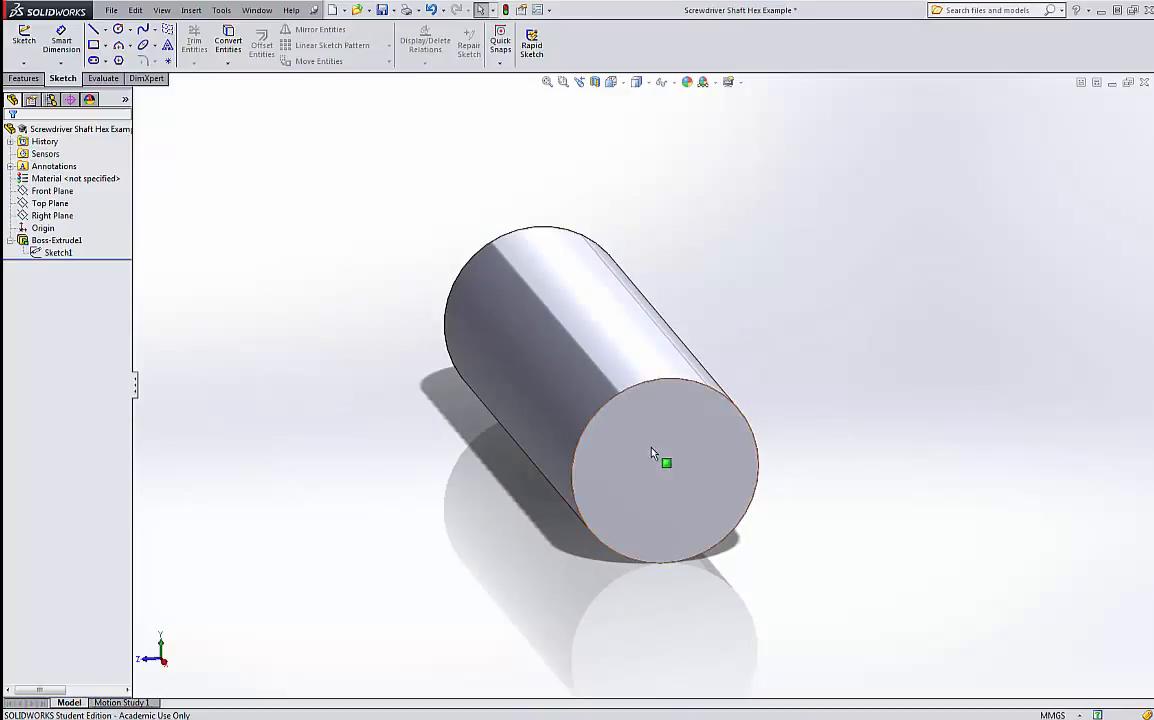
middle_drag(384, 373, 577, 404)
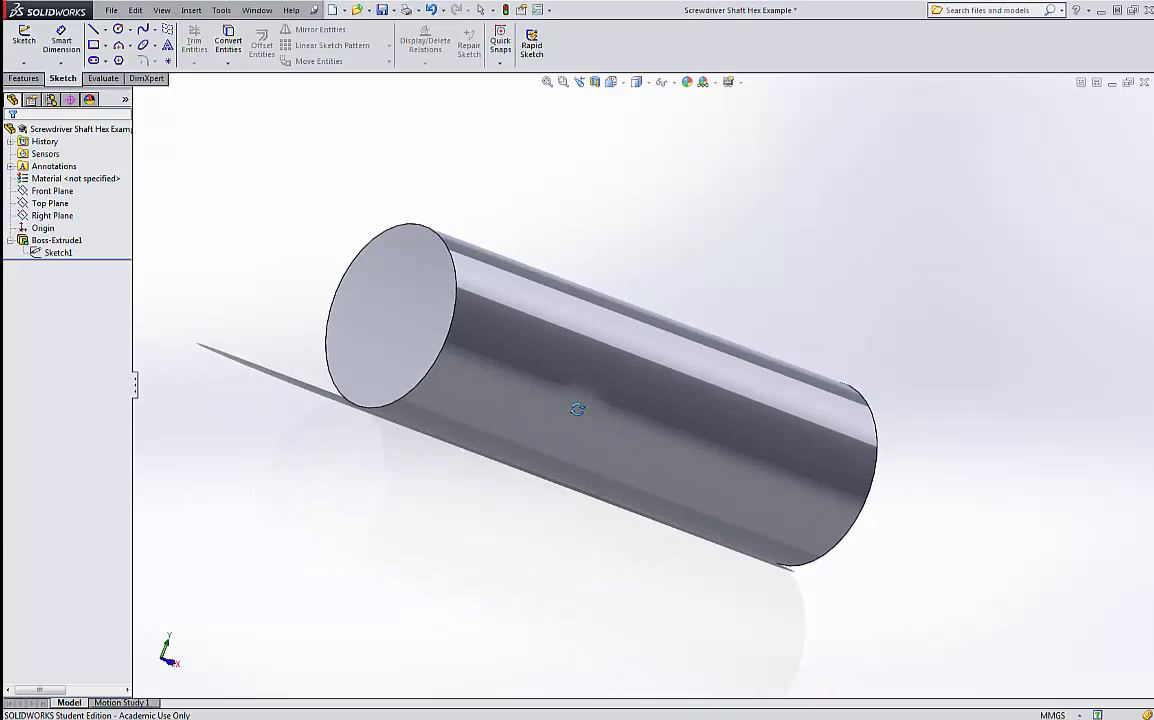
middle_drag(925, 433, 639, 412)
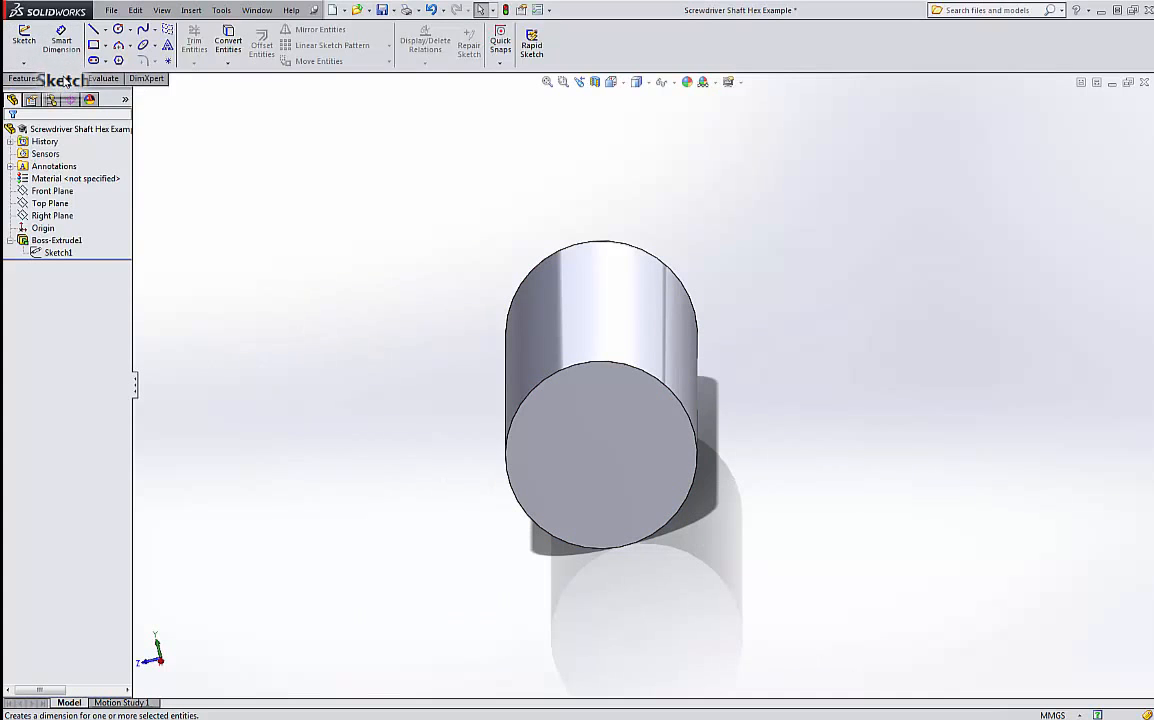
click(24, 38)
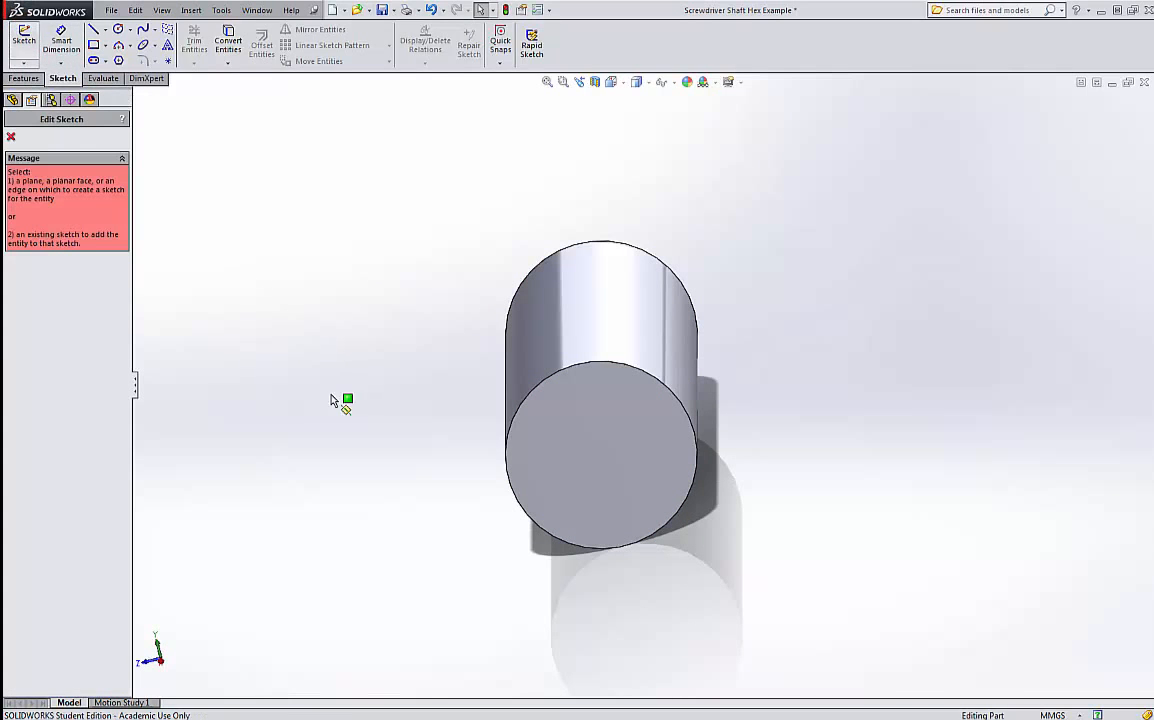
click(592, 405)
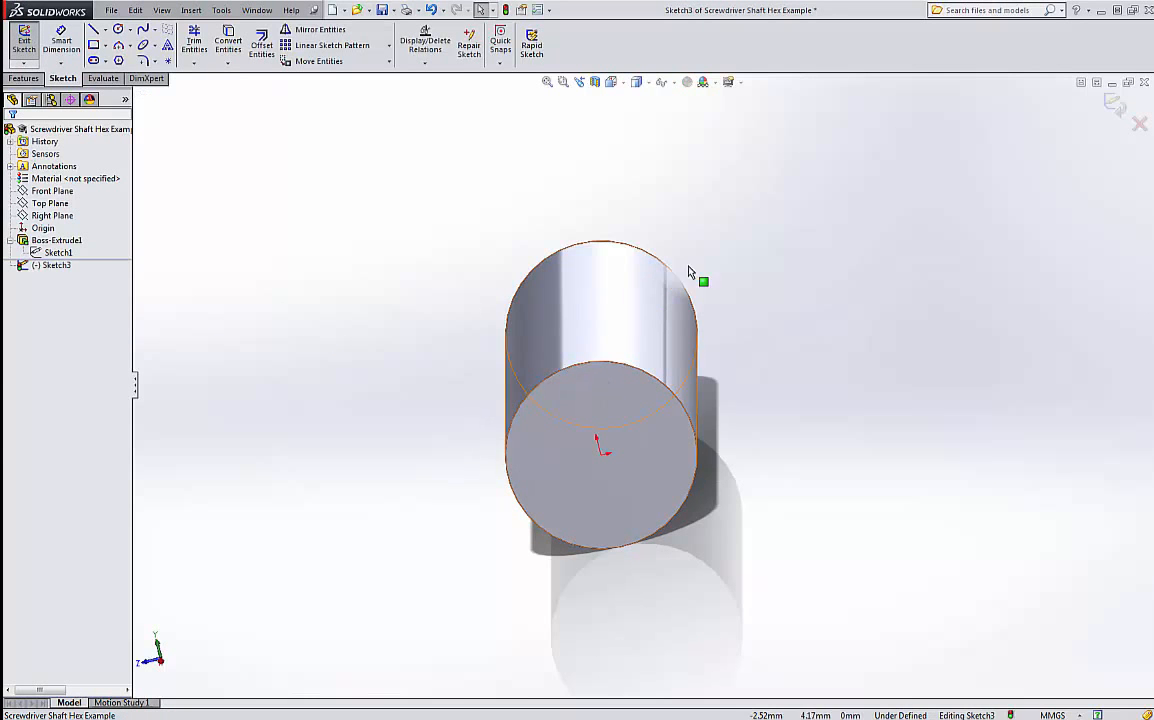
click(620, 84)
click(681, 153)
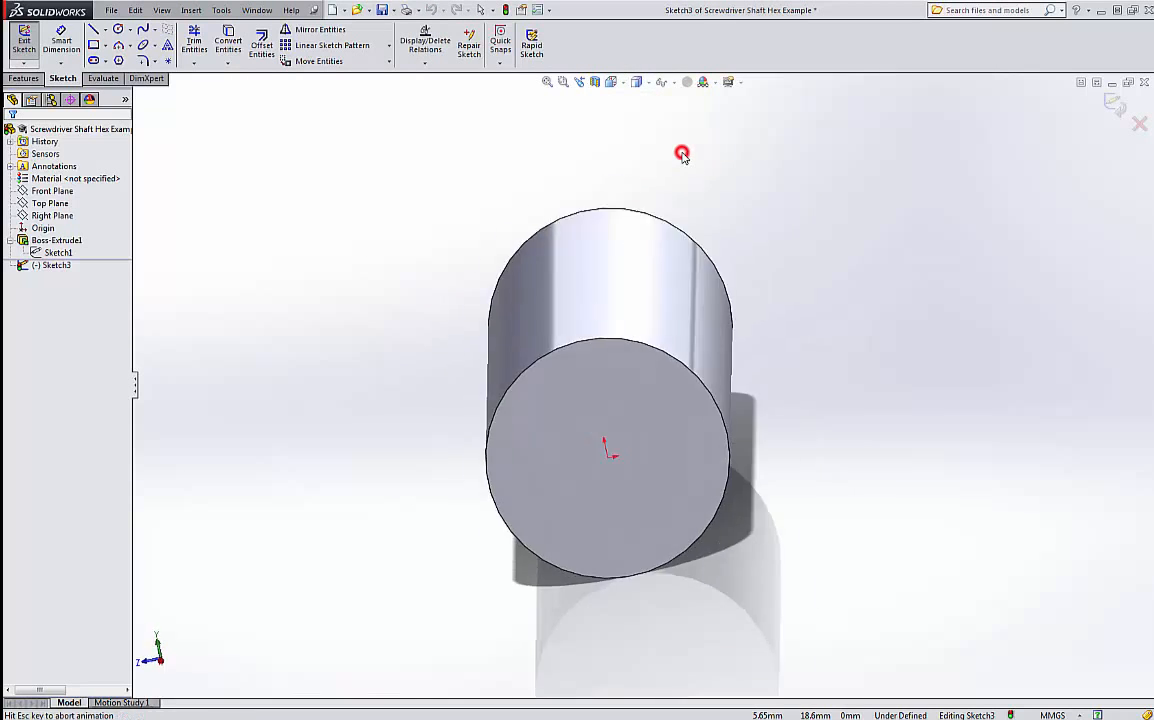
Sketch an origin-centred hexagon around an inscribed construction circle about 6.4 mm in diameter, and select that circle to inspect its relations.
click(118, 60)
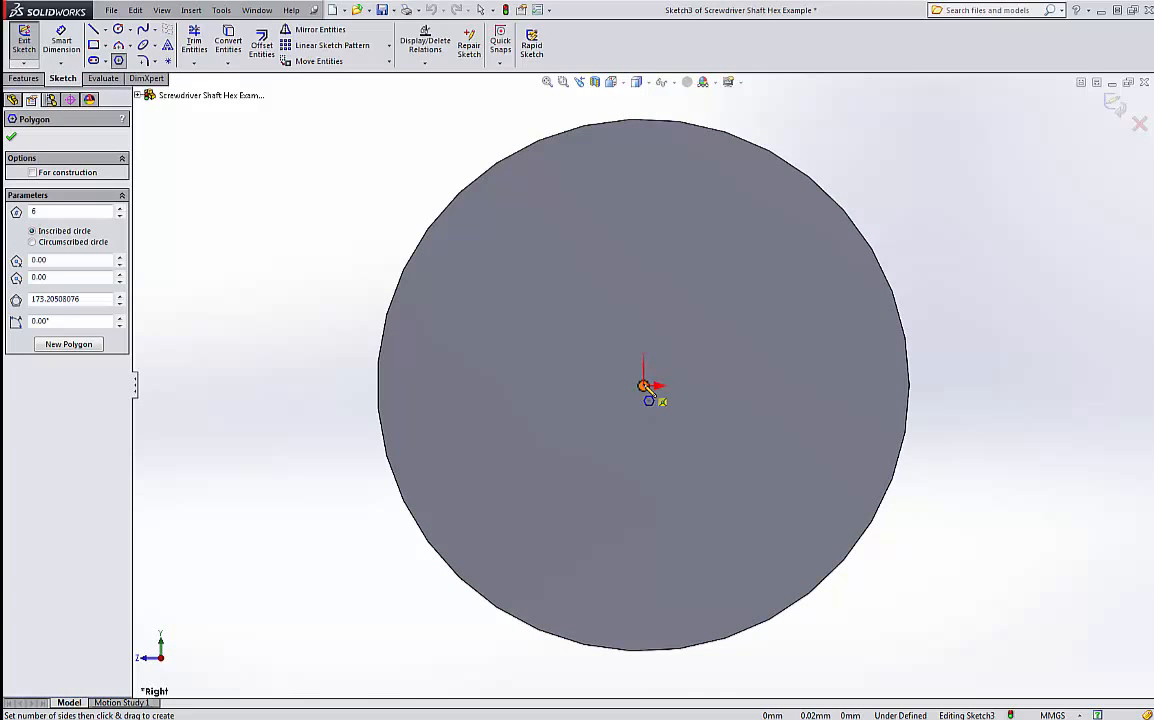
mouse_move(645, 386)
mouse_down()
mouse_move(746, 520)
mouse_move(716, 541)
mouse_move(745, 549)
mouse_up()
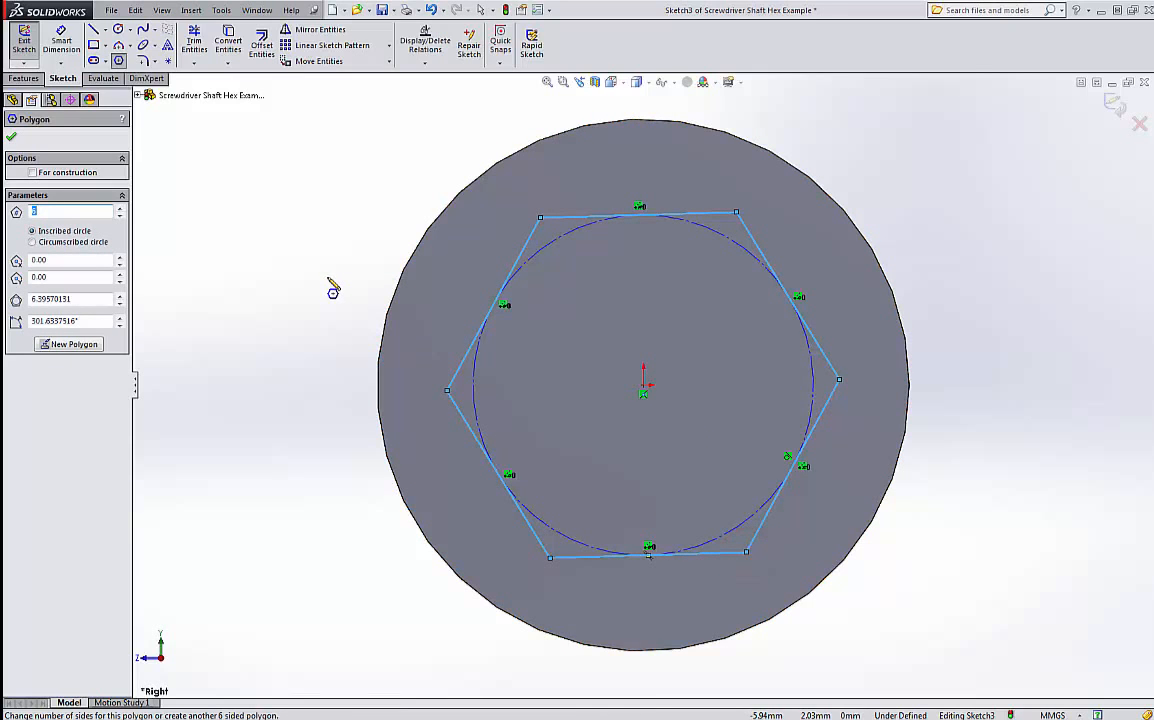
key(Escape)
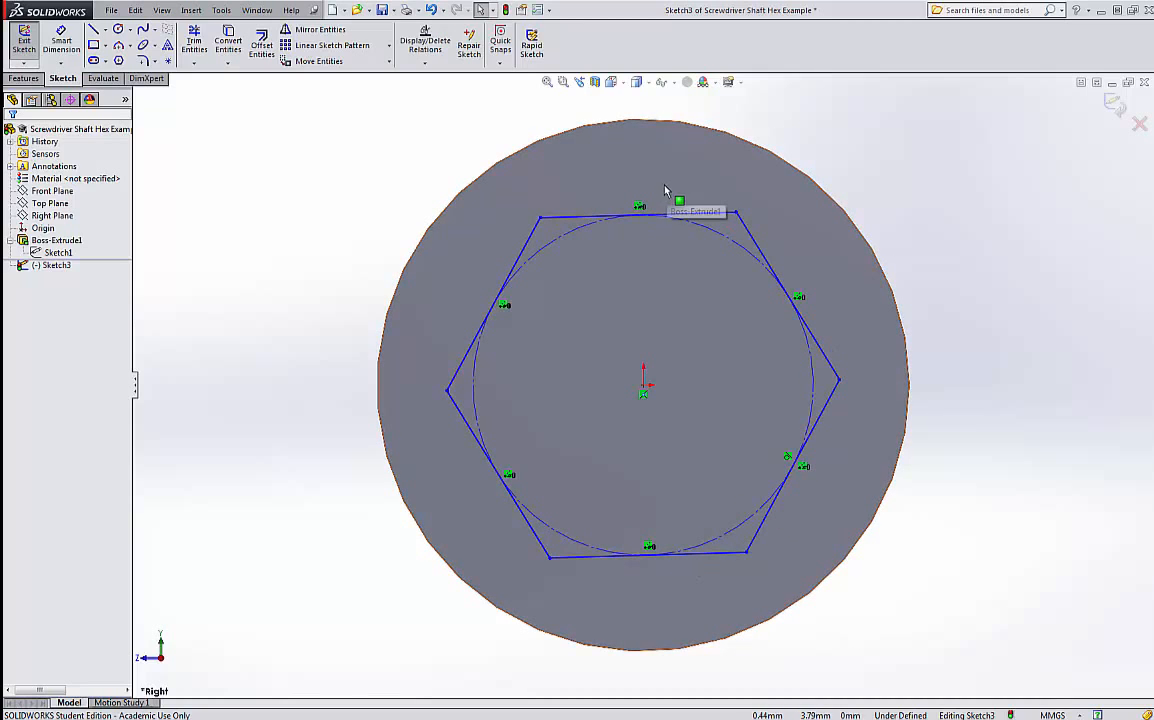
drag(531, 226, 505, 308)
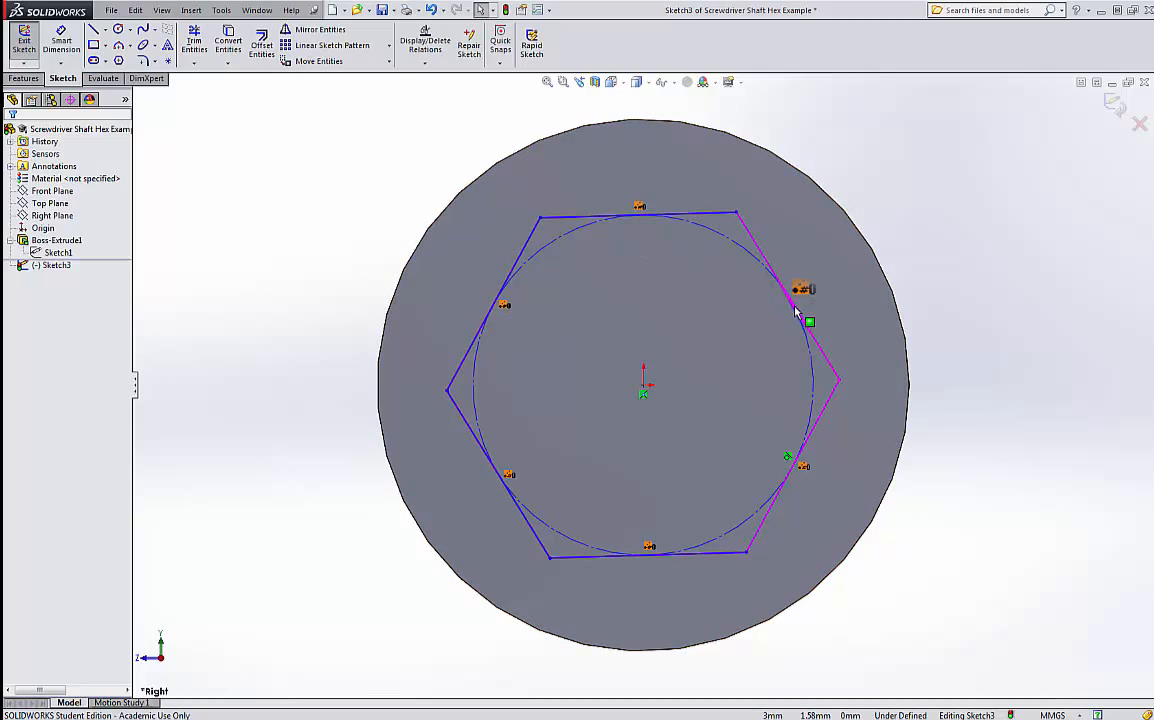
click(713, 234)
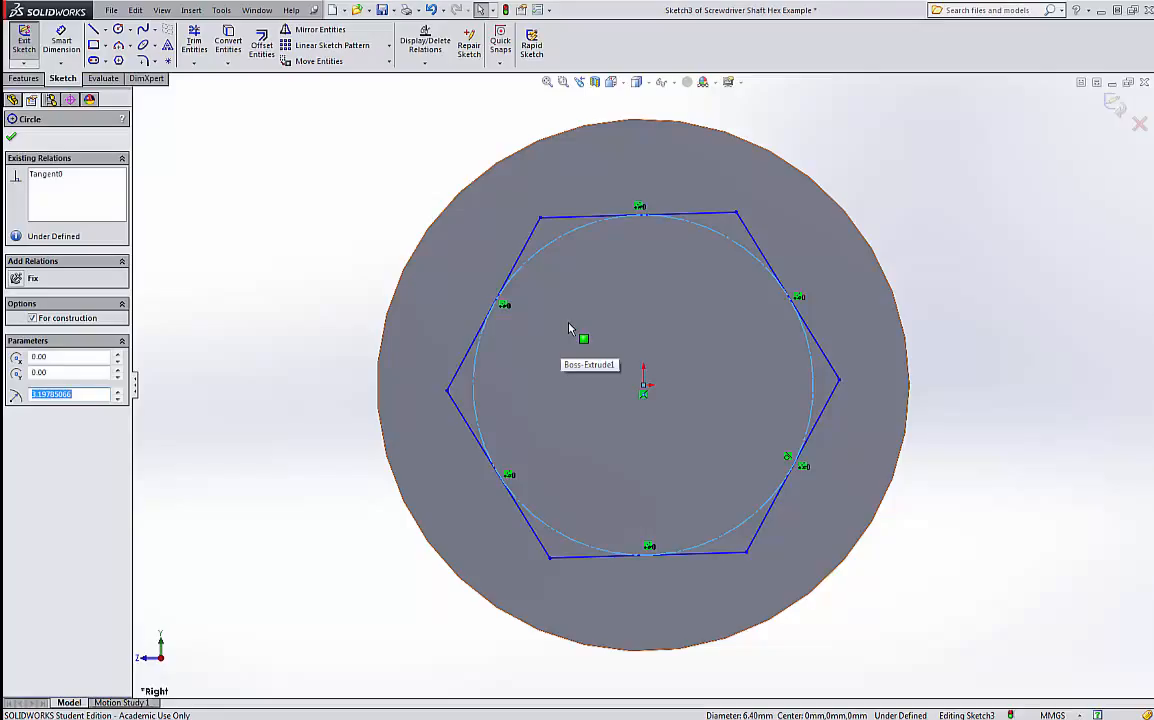
Switch the hexagon's inscribed circle to regular geometry and back to construction geometry.
click(32, 318)
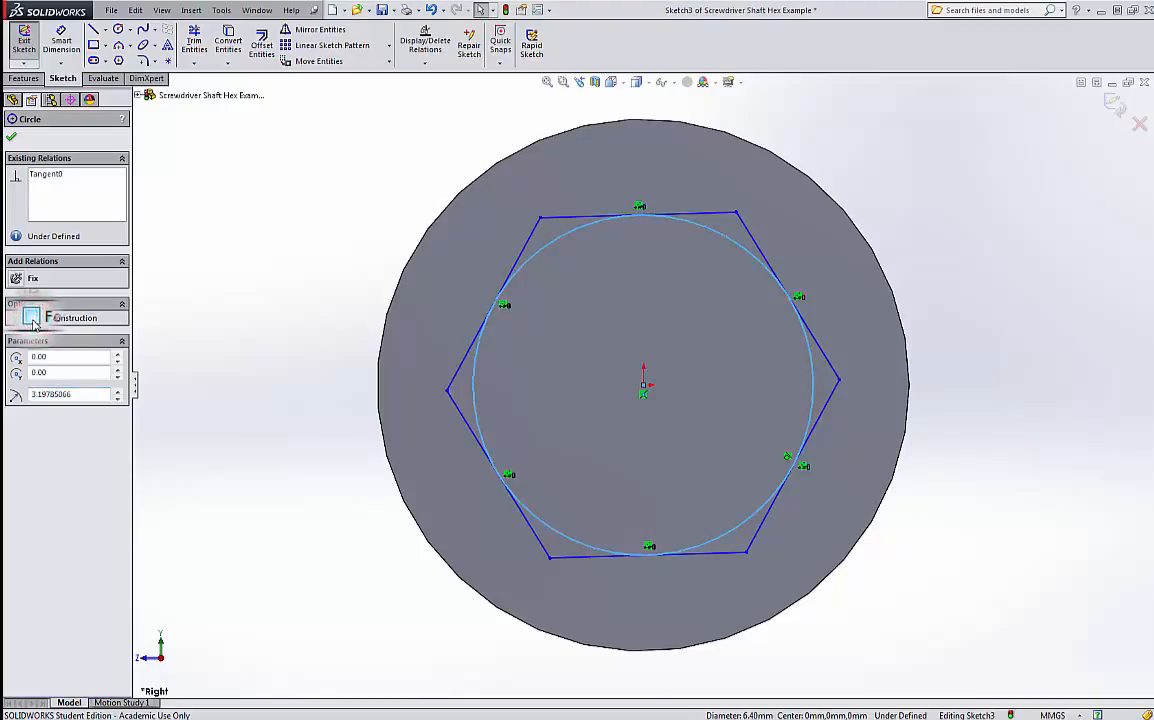
click(32, 318)
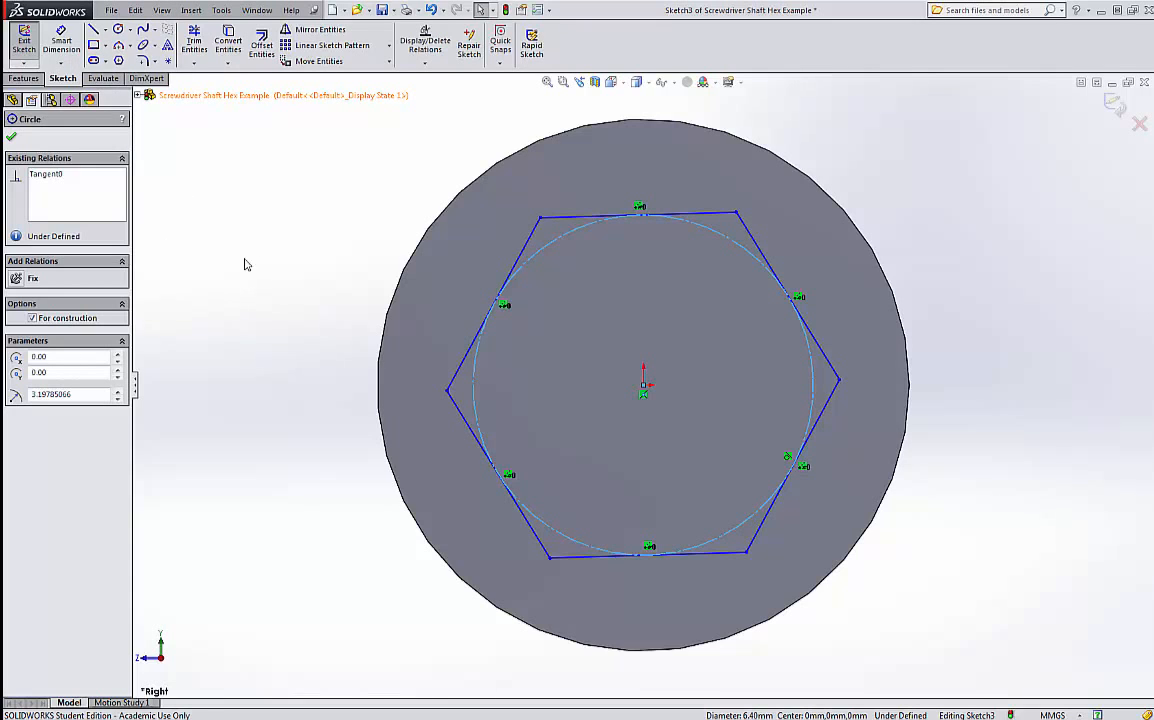
Dimension the distance between the hexagon's upper and lower sides as 6.5 mm.
click(61, 40)
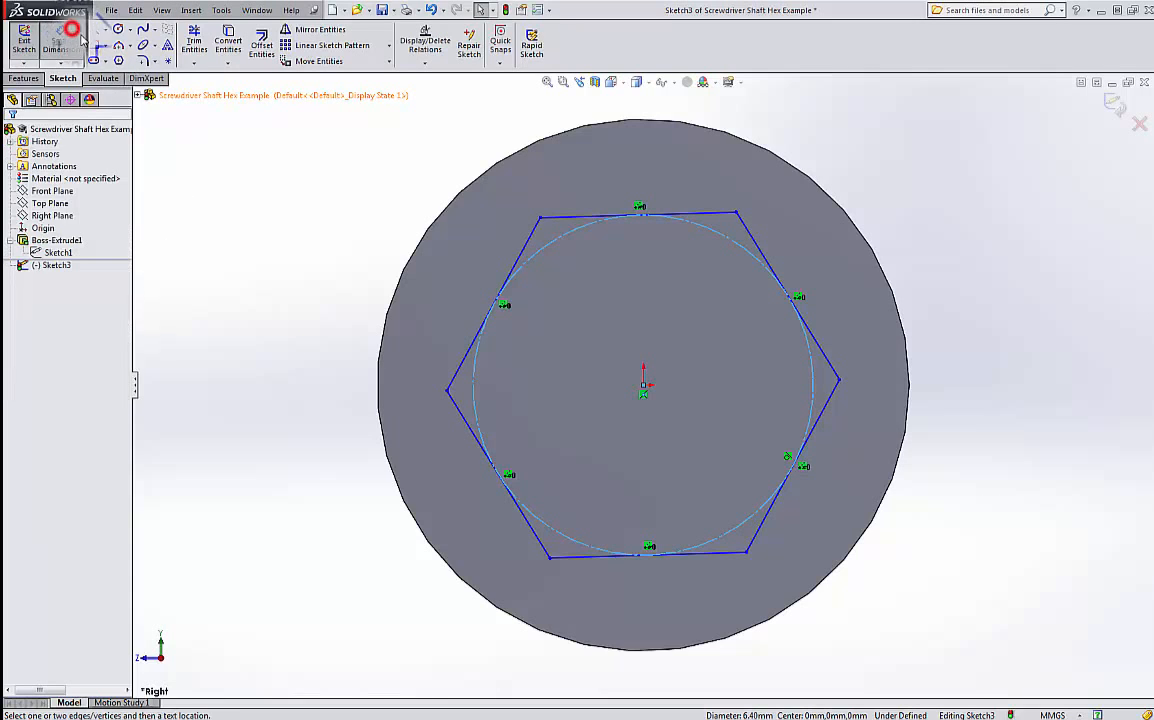
click(711, 215)
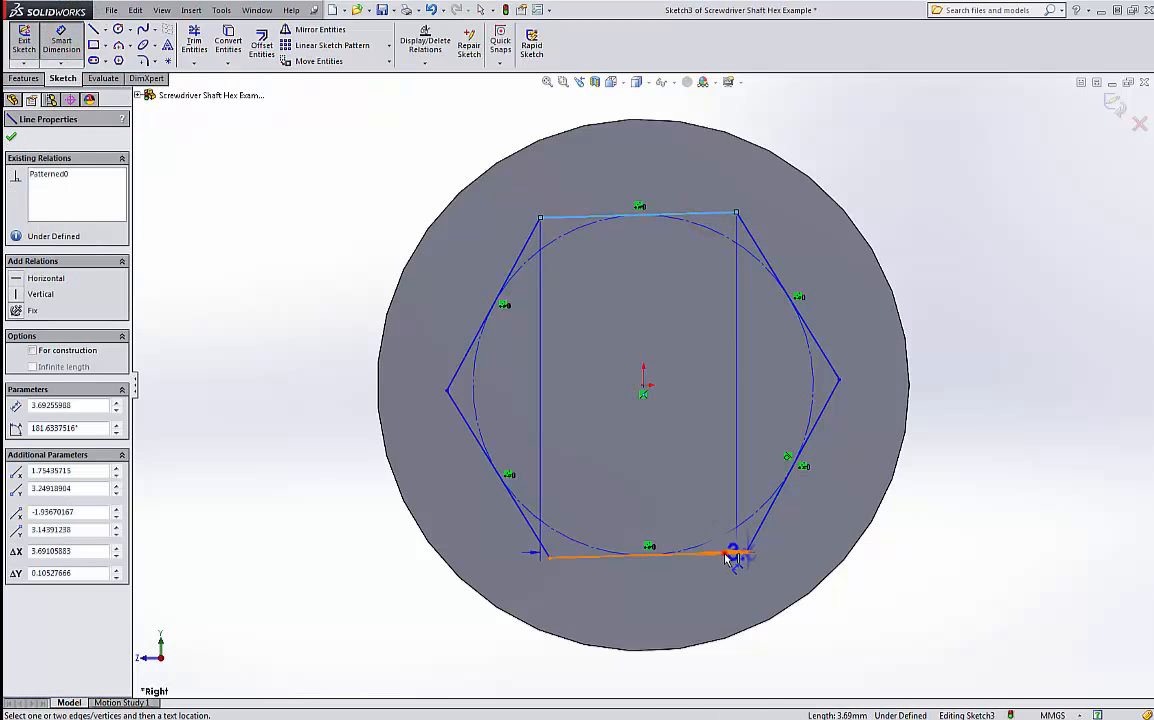
click(727, 553)
click(250, 383)
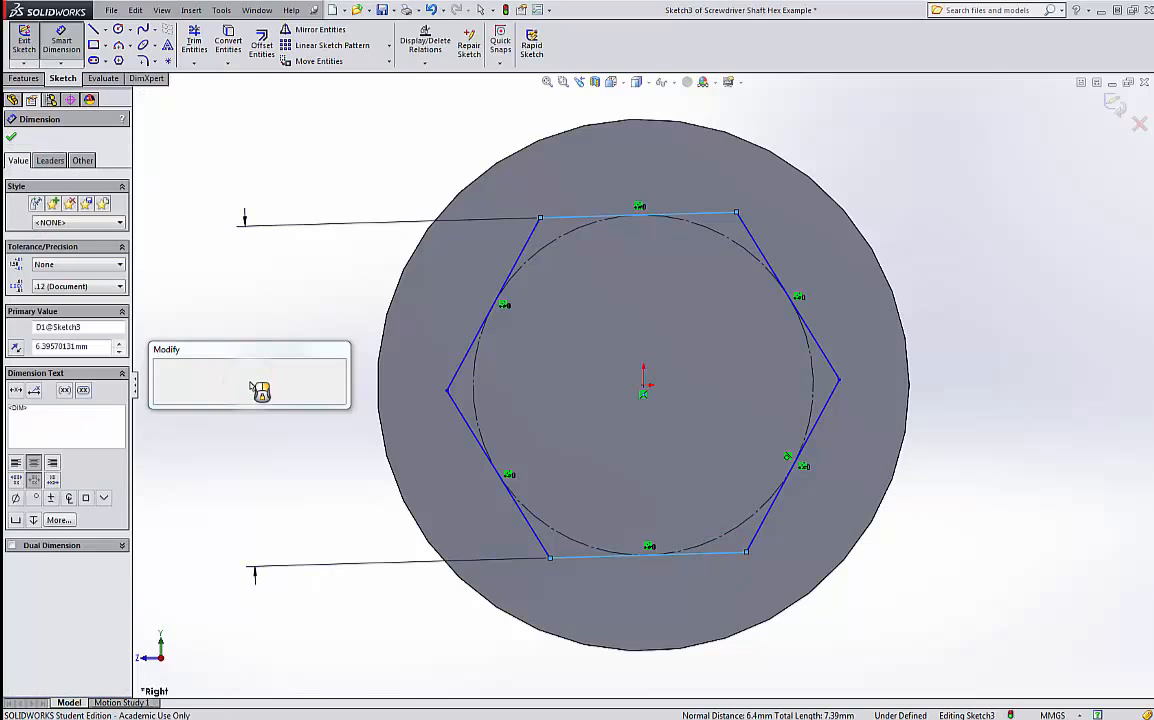
text(6.5)
key(Return)
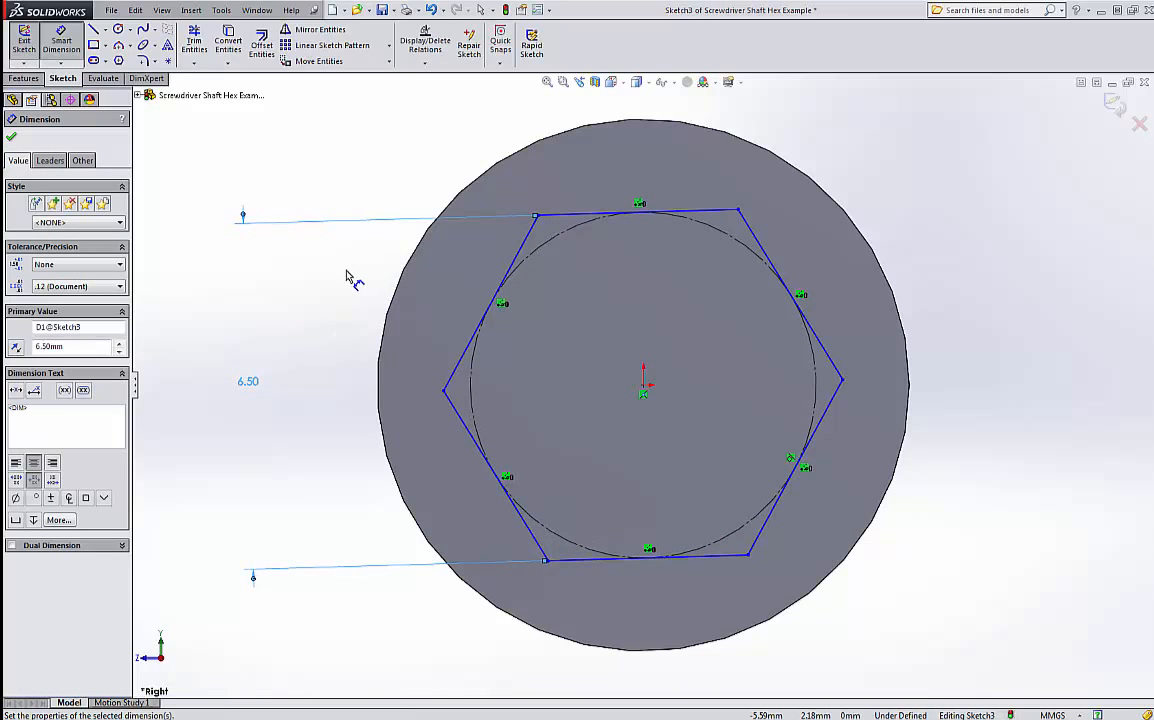
key(Escape)
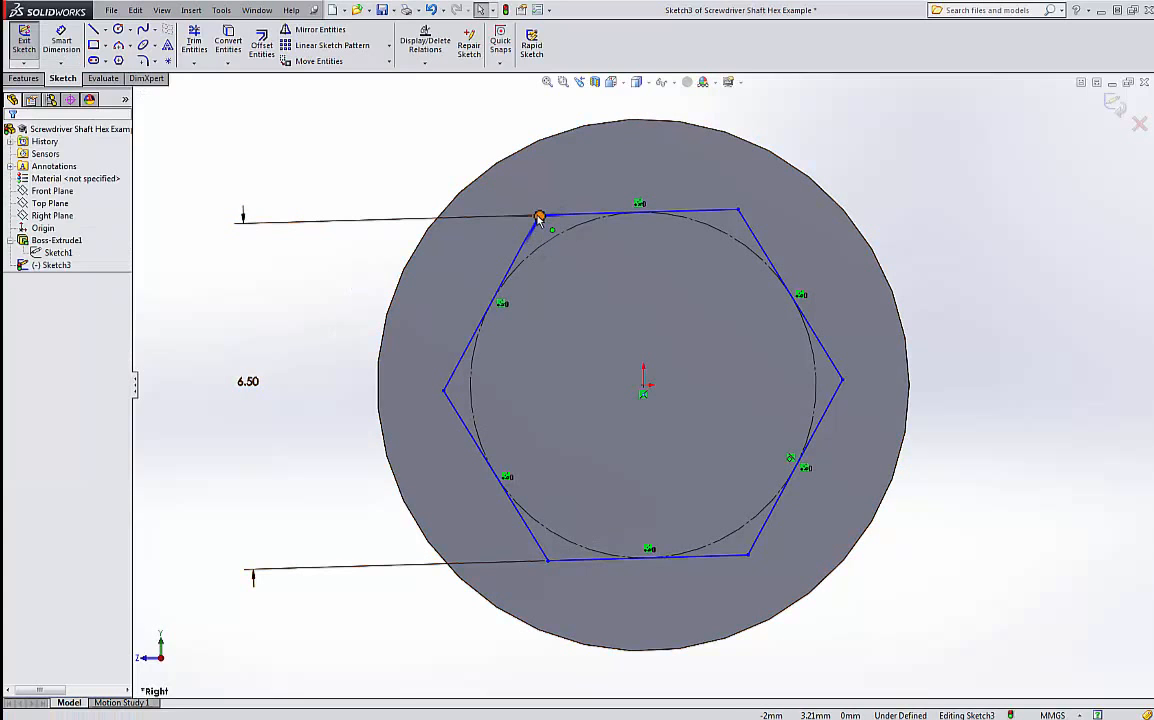
Turn the hexagon nearly level by its upper corners, constrain its top side horizontal, and close the sketch.
mouse_move(537, 217)
mouse_down()
mouse_move(621, 188)
mouse_move(500, 206)
mouse_move(482, 226)
mouse_move(533, 218)
mouse_up()
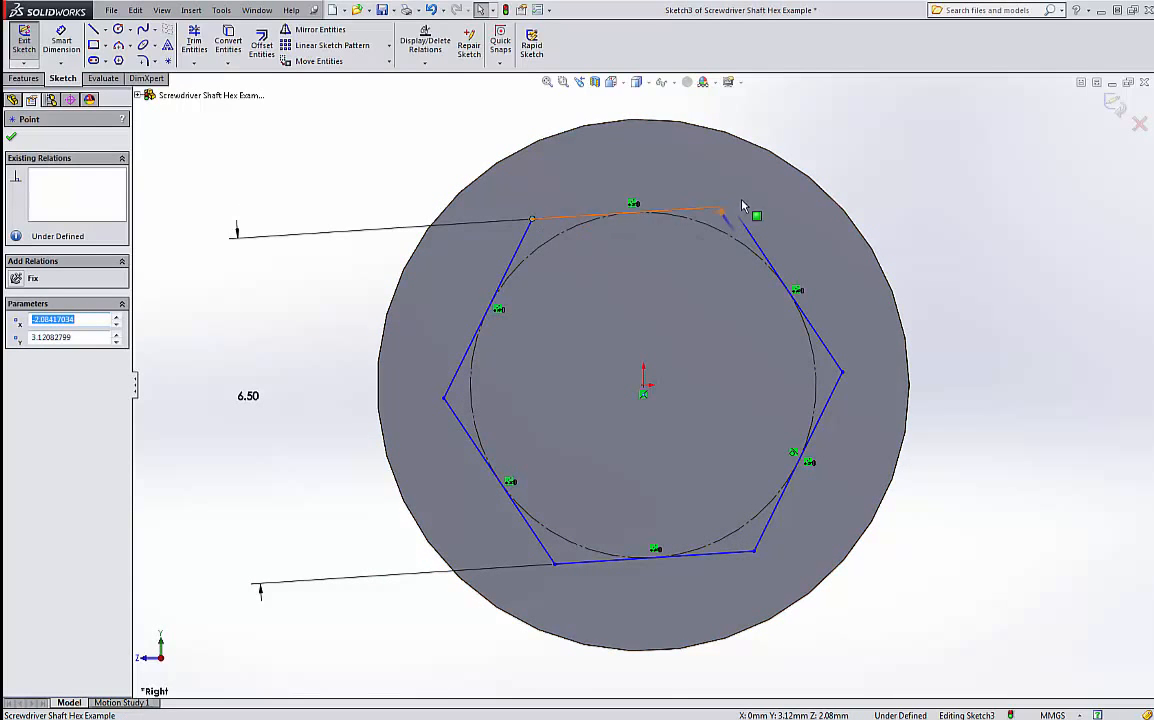
mouse_move(731, 207)
mouse_down()
mouse_move(750, 222)
mouse_move(739, 203)
mouse_move(742, 212)
mouse_up()
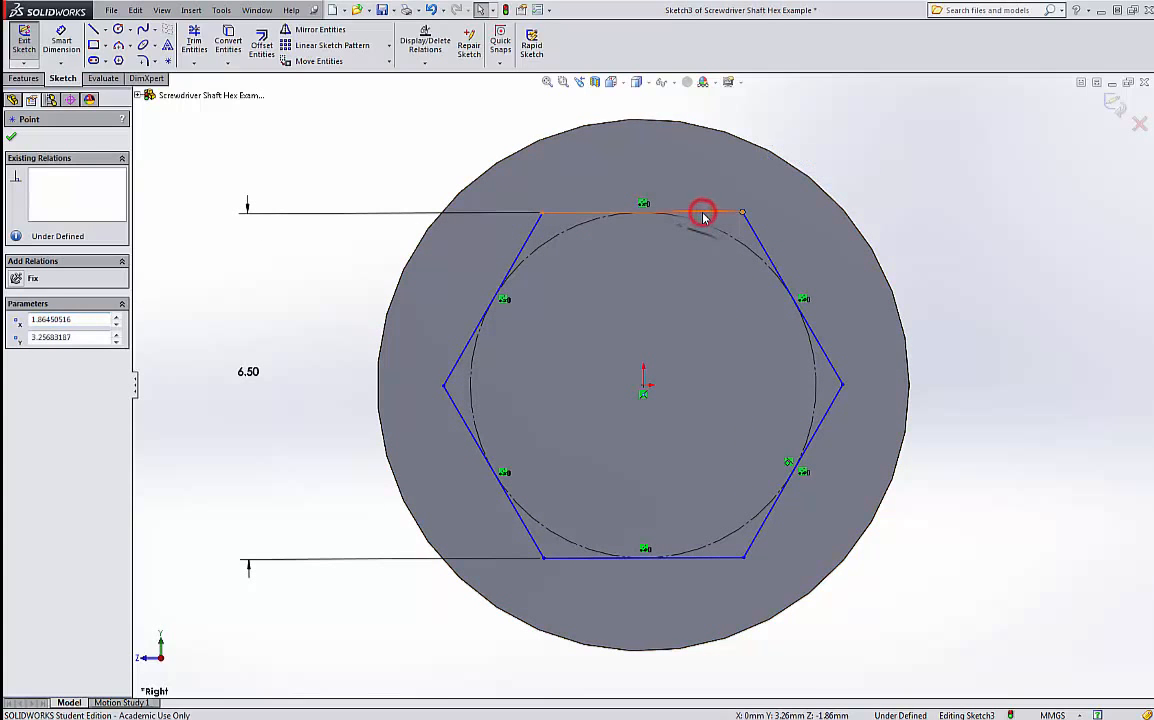
click(700, 212)
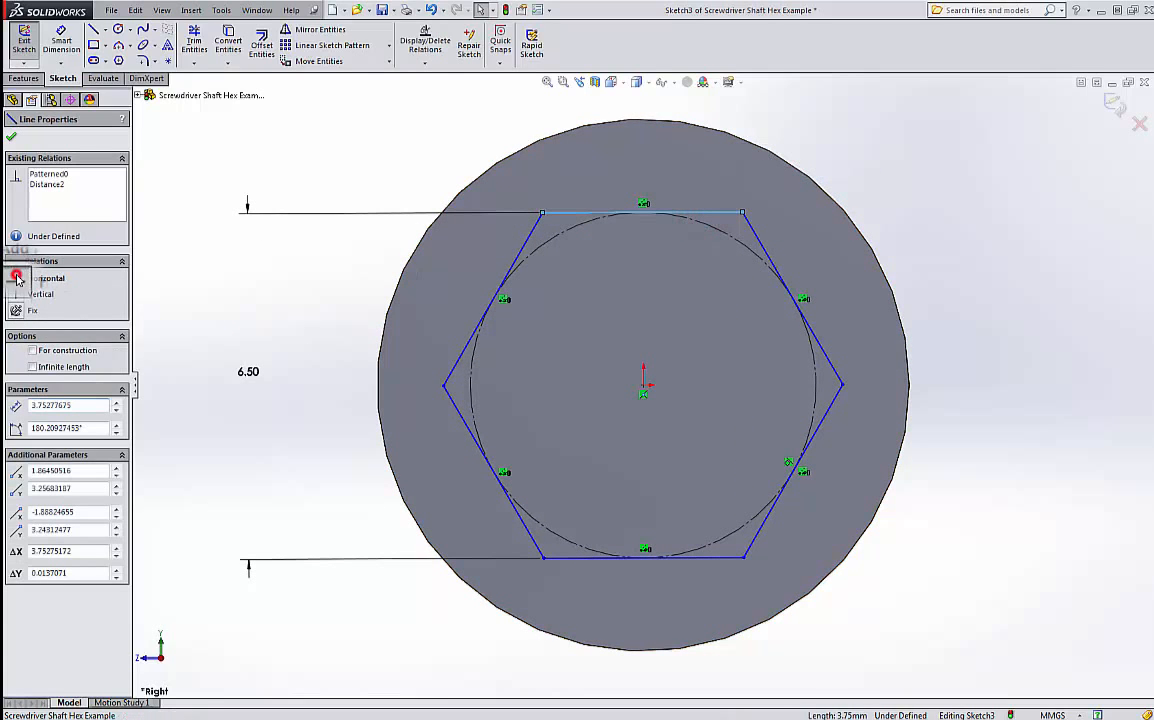
click(16, 278)
click(15, 137)
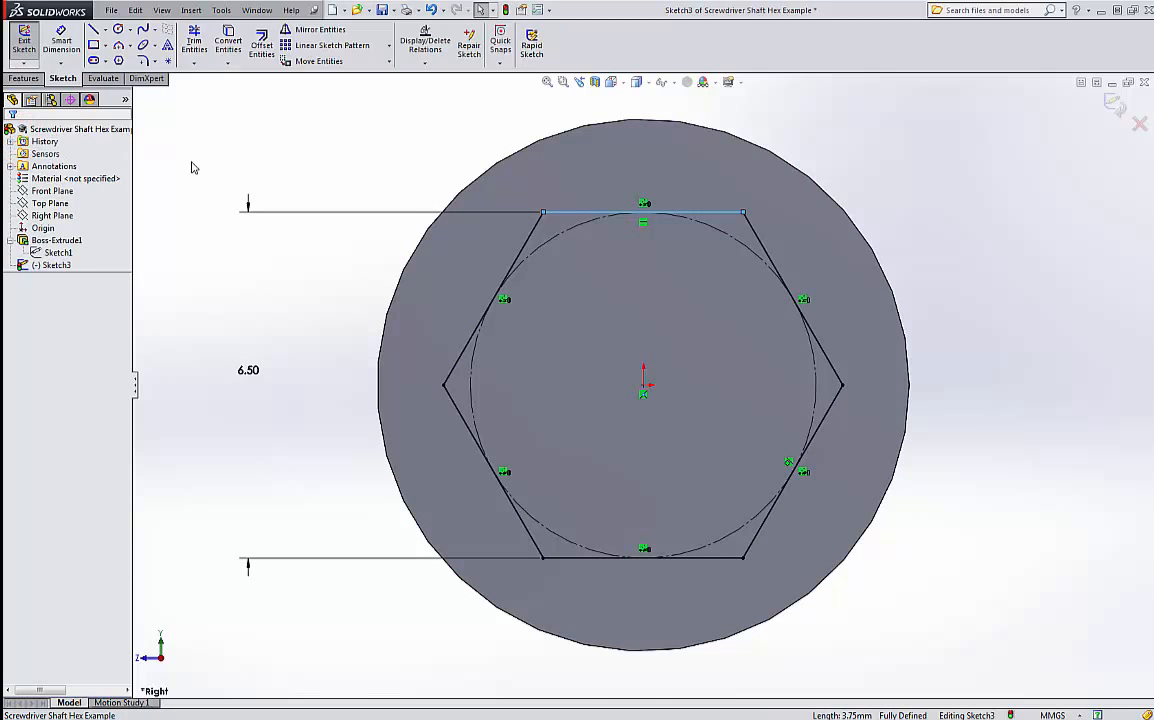
click(1120, 112)
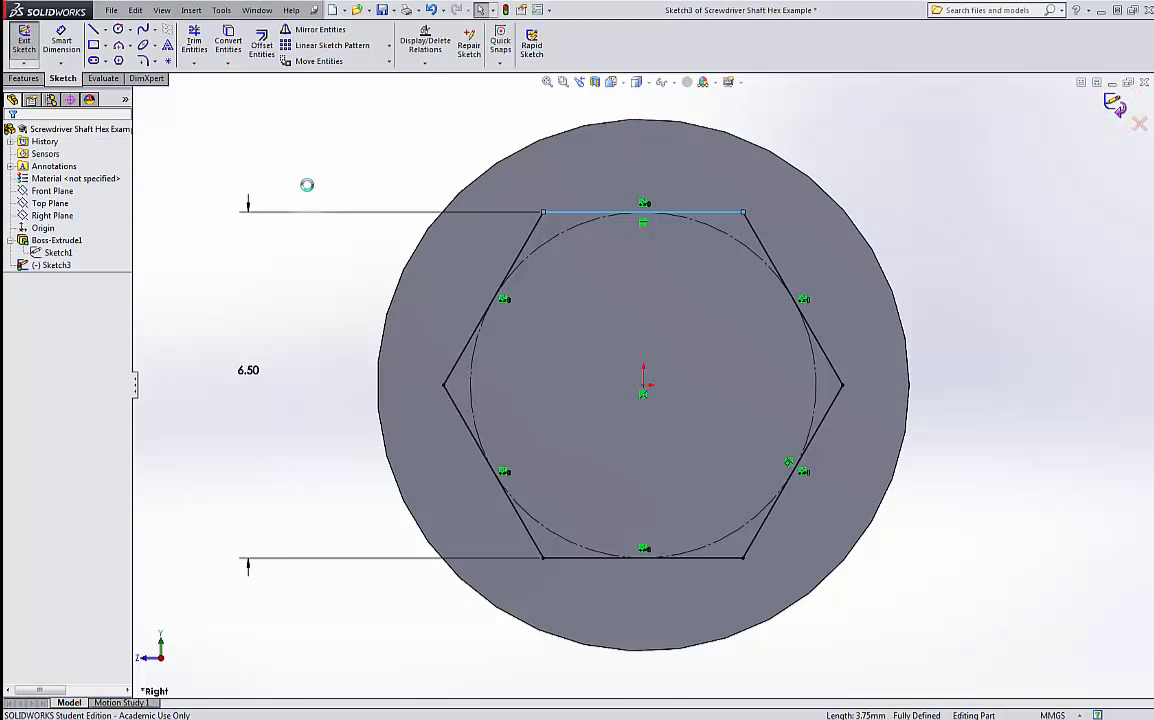
Cut the hexagon into the cylinder's end with a 10 mm deep blind Extruded Cut.
click(23, 78)
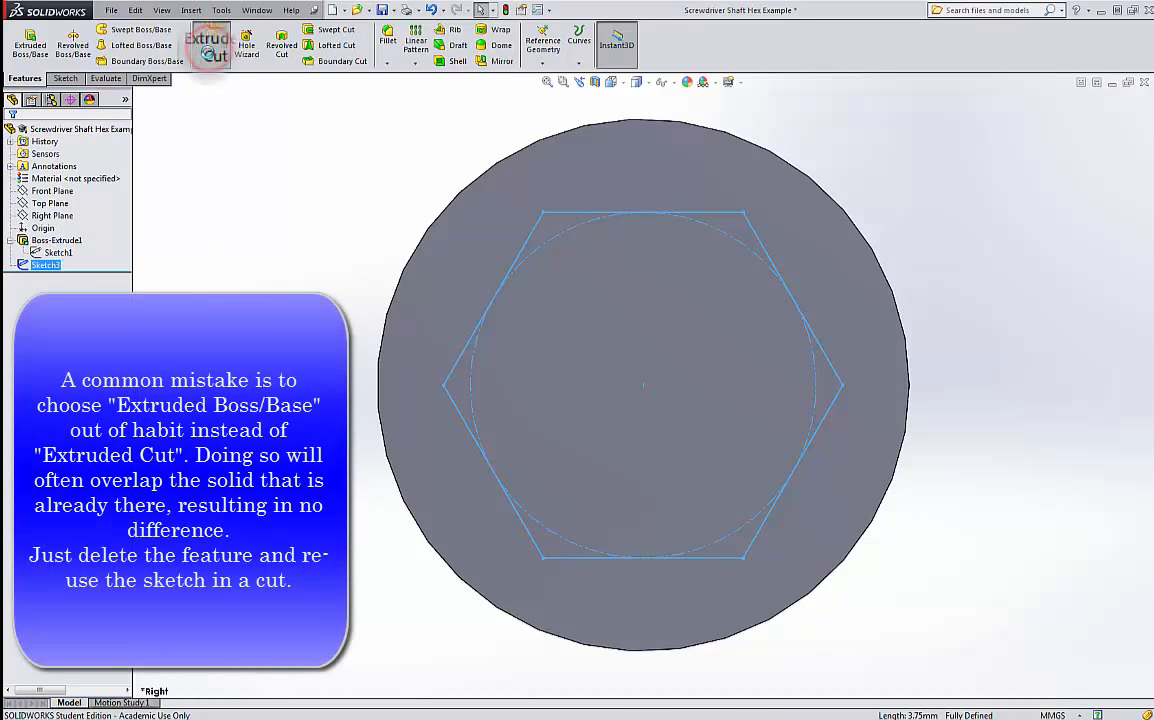
click(211, 46)
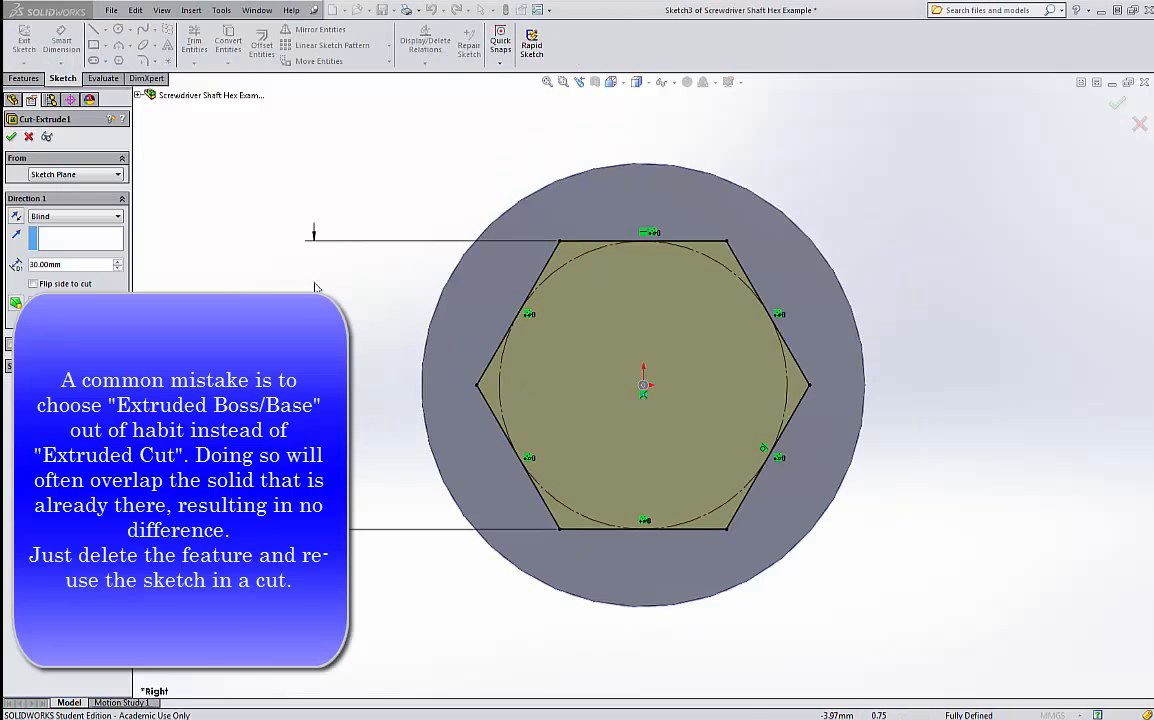
click(76, 264)
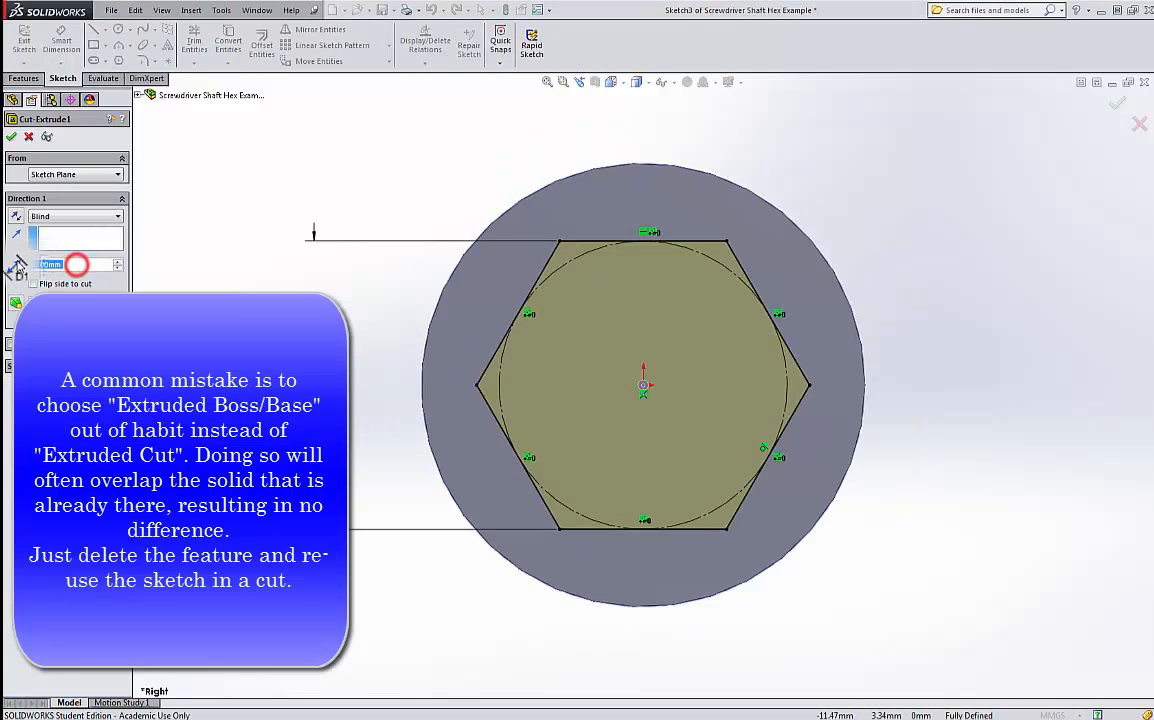
text(10)
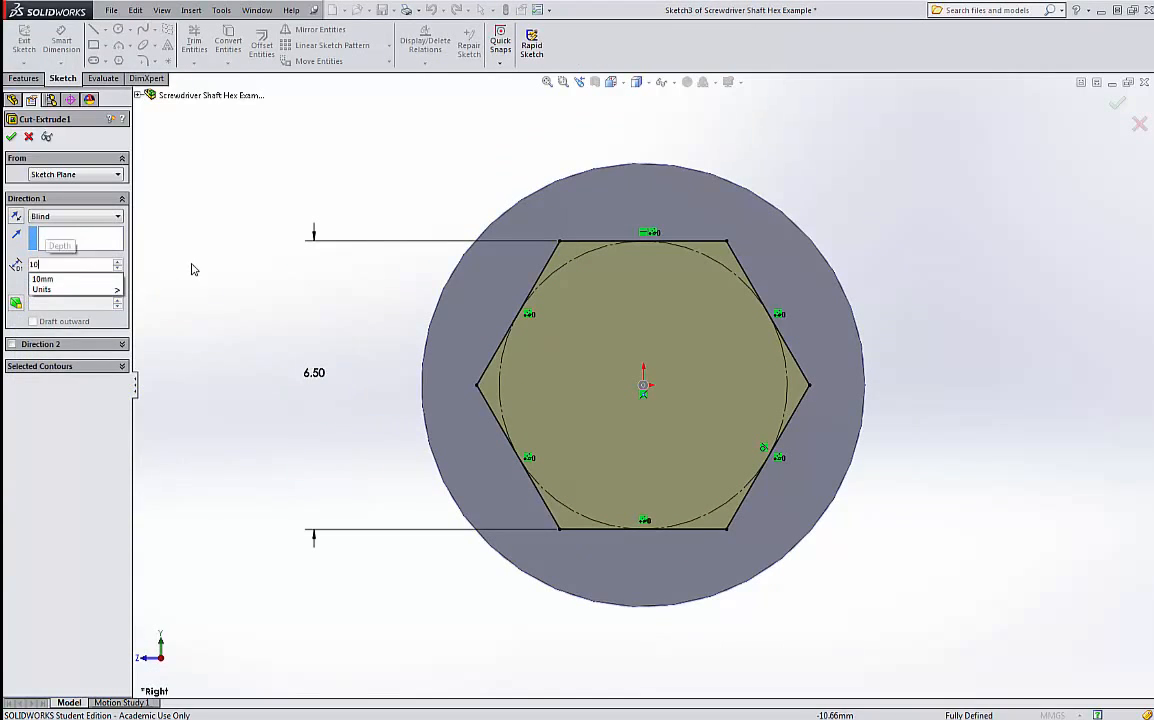
click(80, 278)
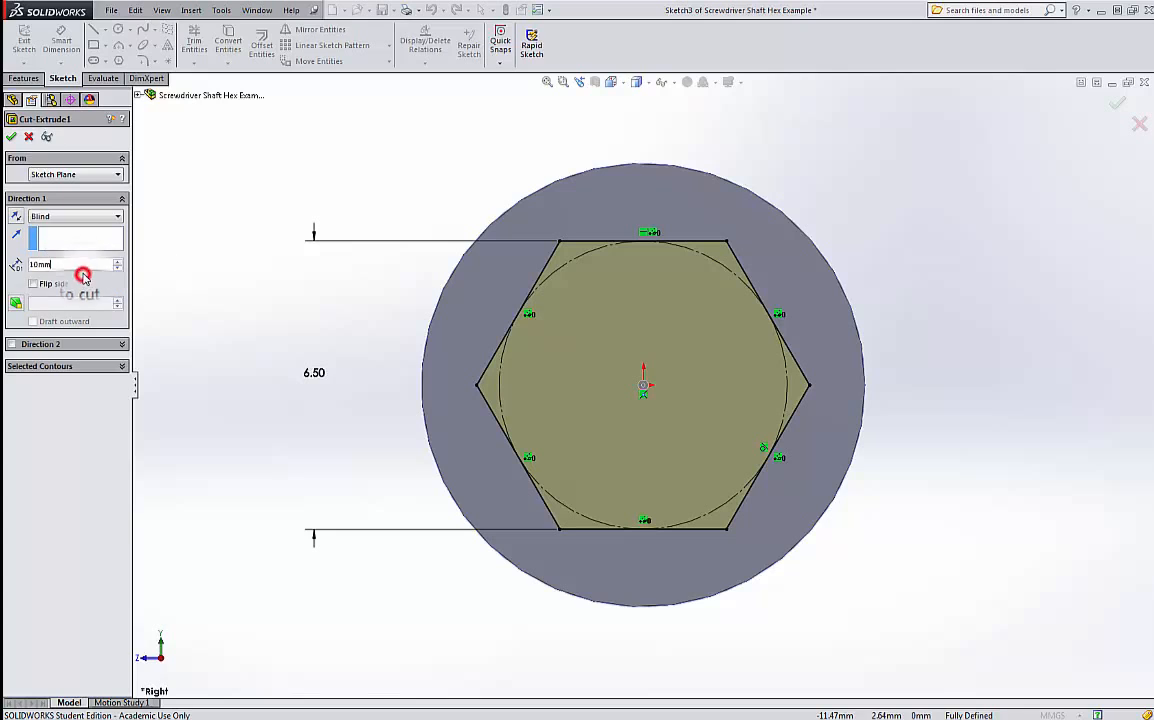
click(11, 136)
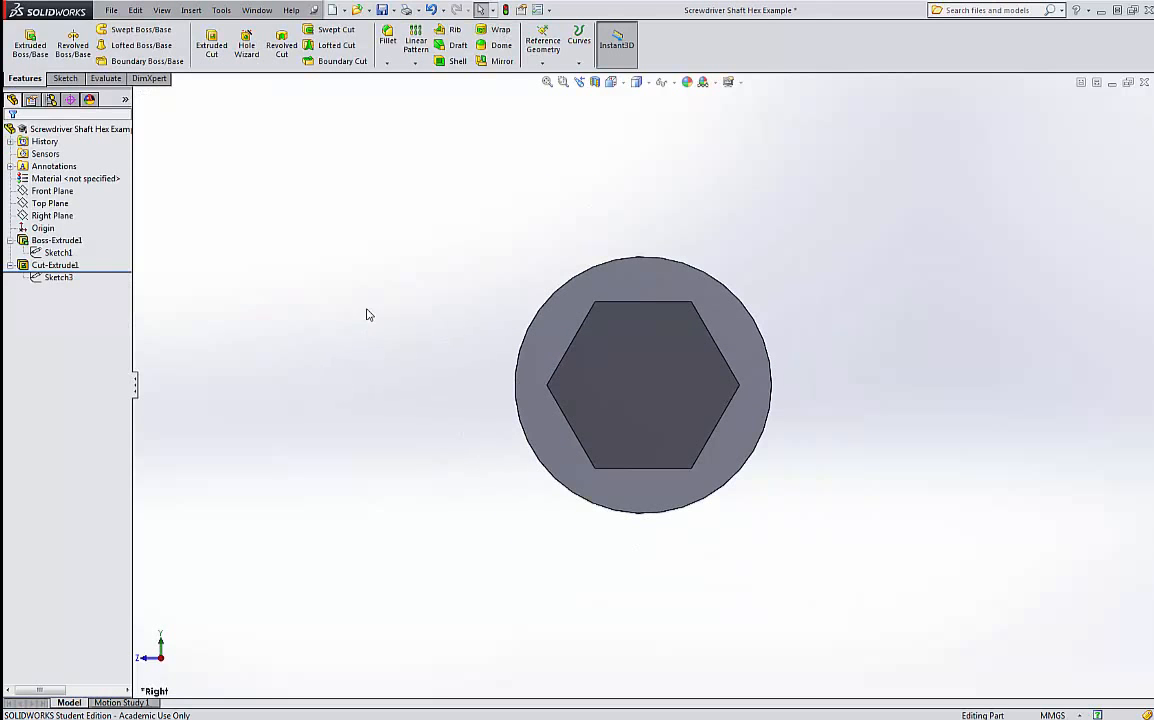
Start a new sketch on the cylinder's opposite, uncut end face and view that face straight on.
middle_drag(367, 315, 575, 402)
click(64, 79)
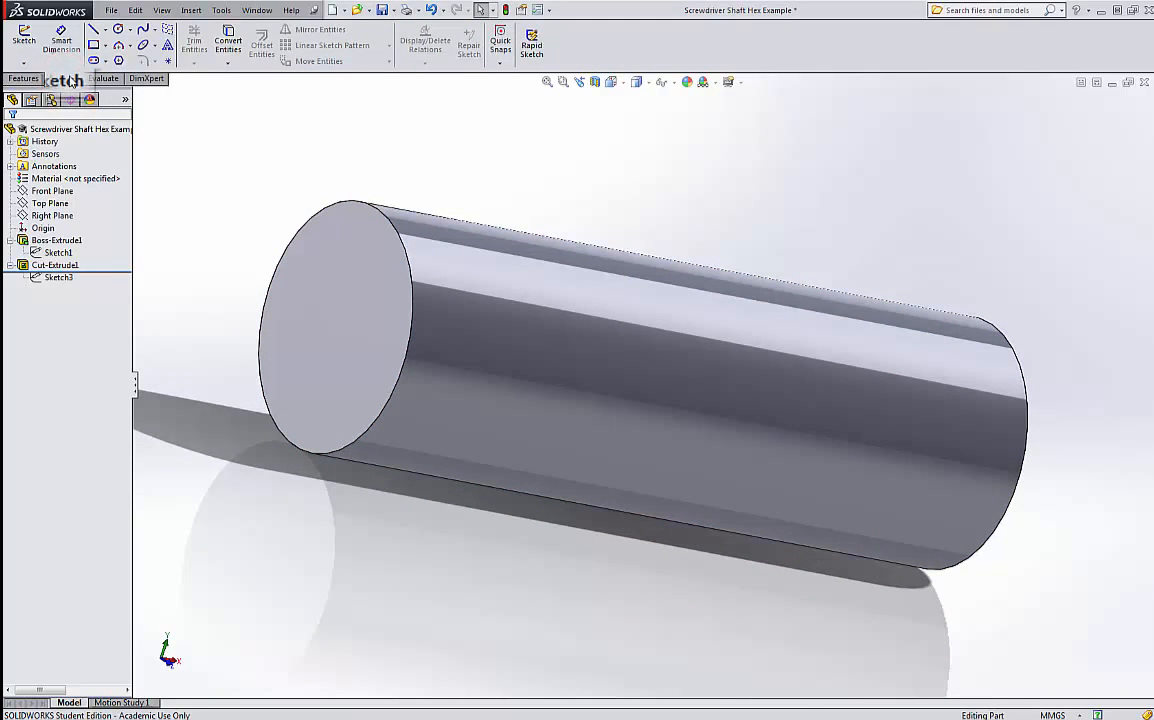
click(25, 36)
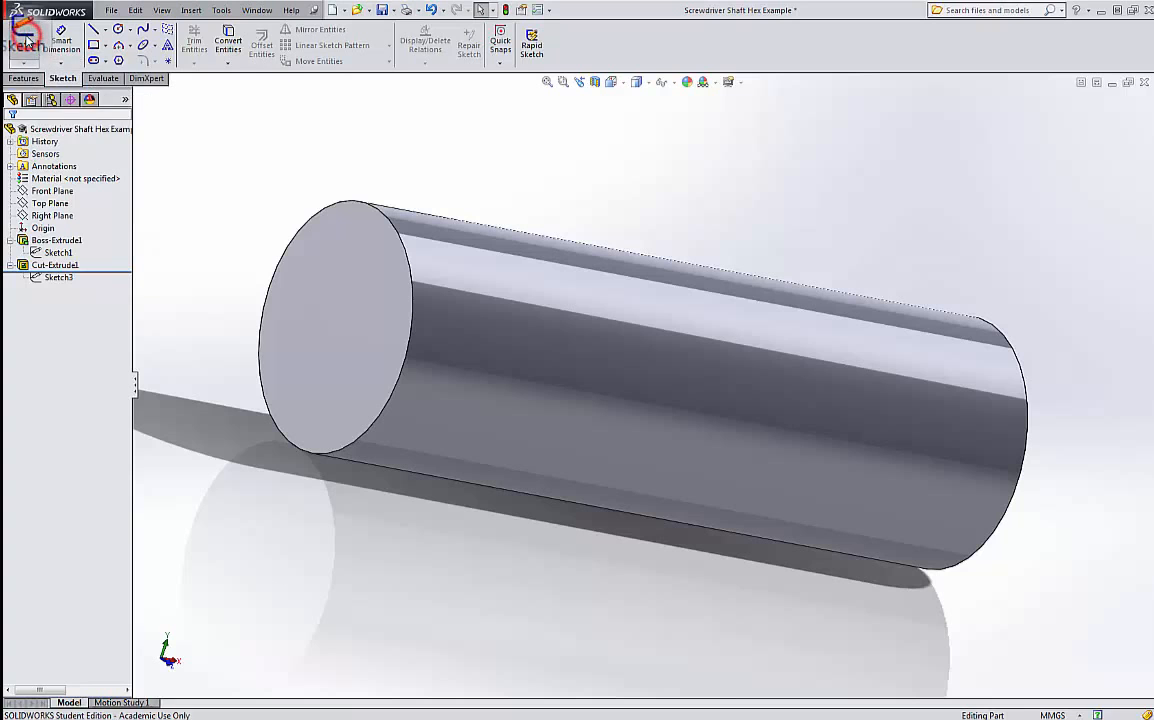
click(322, 263)
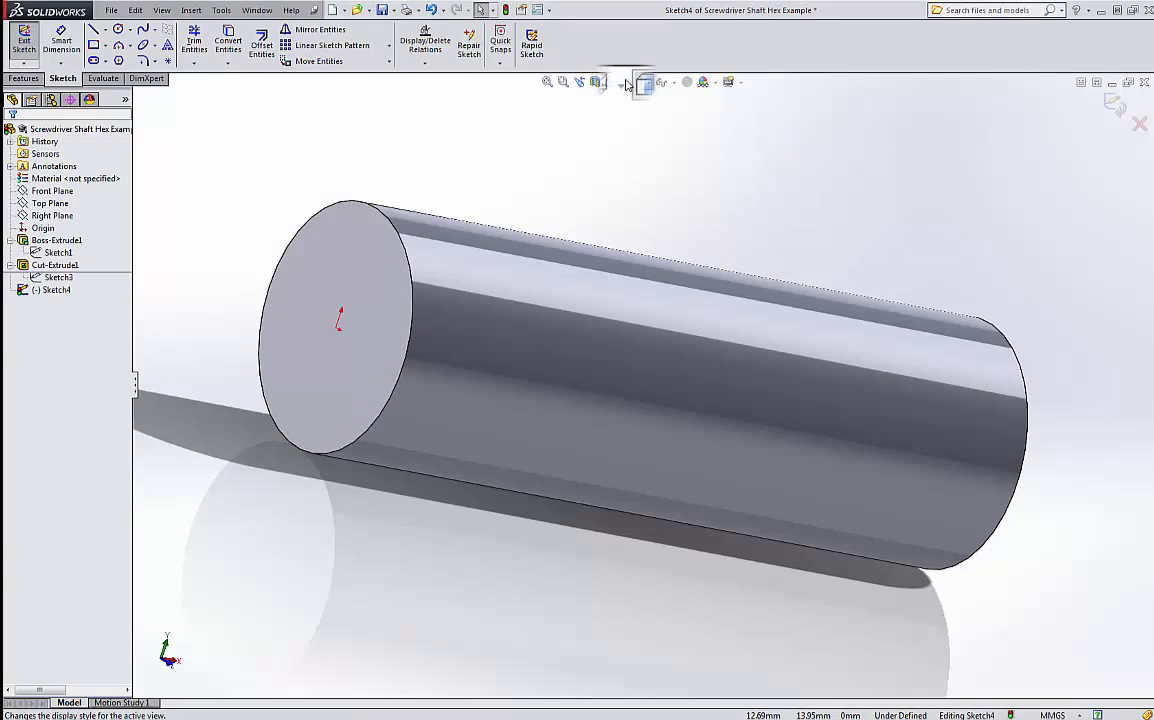
click(622, 82)
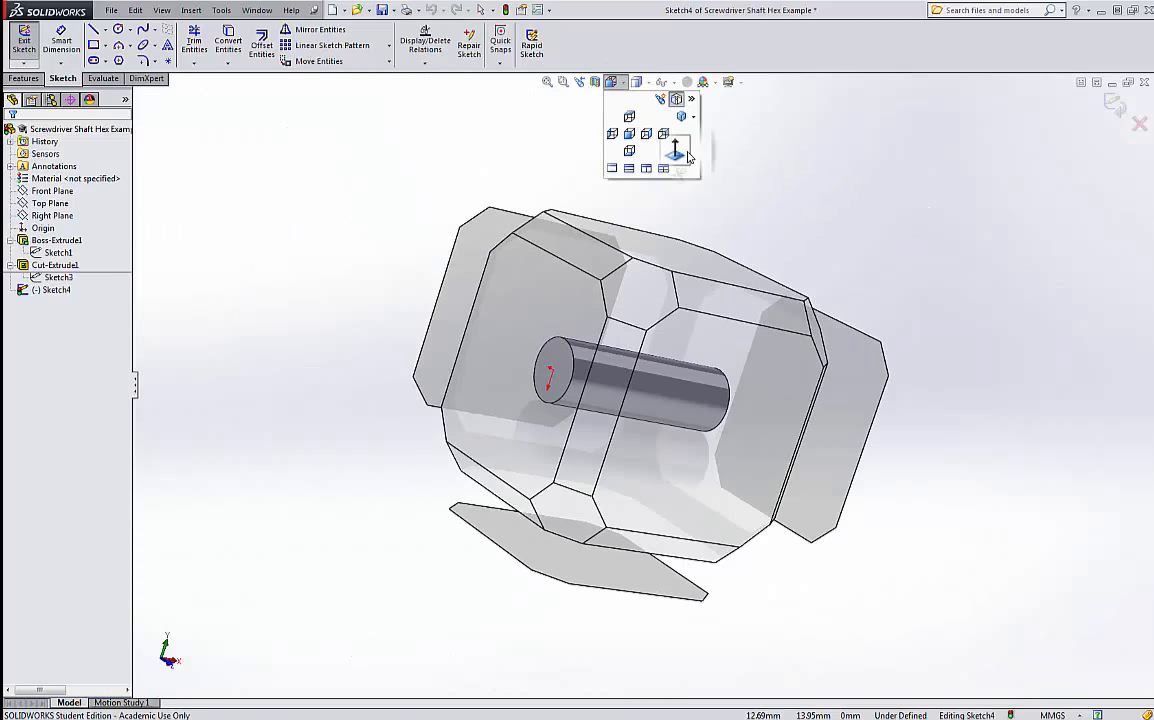
click(686, 155)
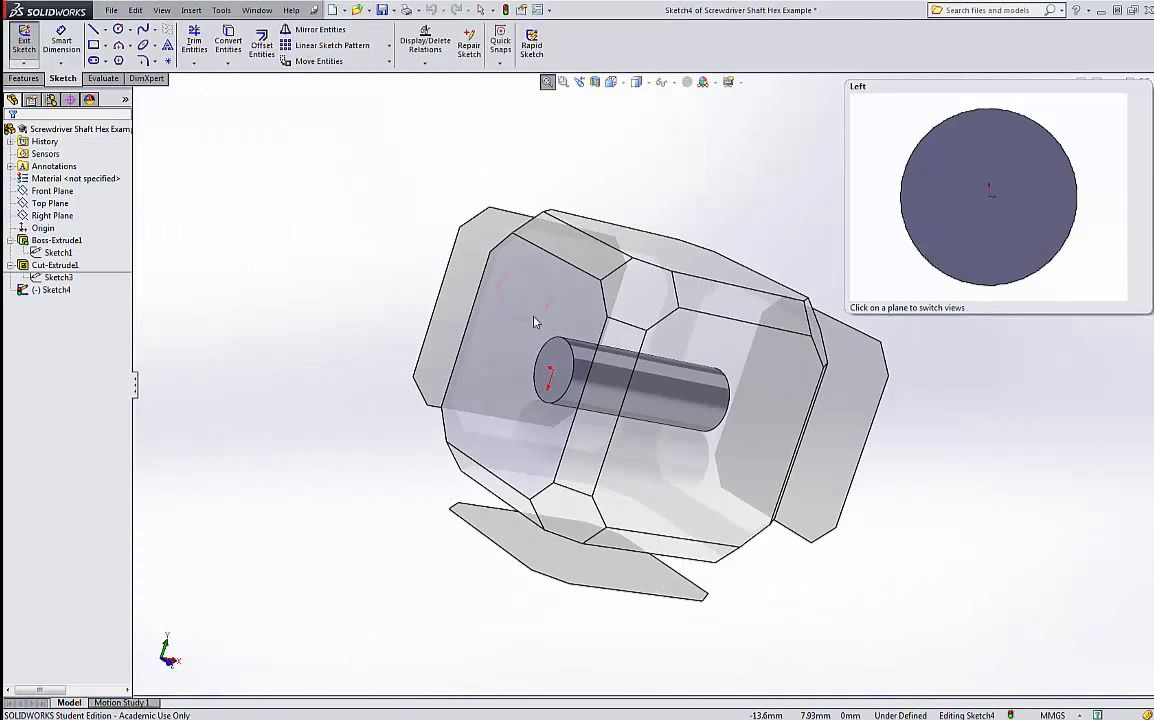
click(535, 322)
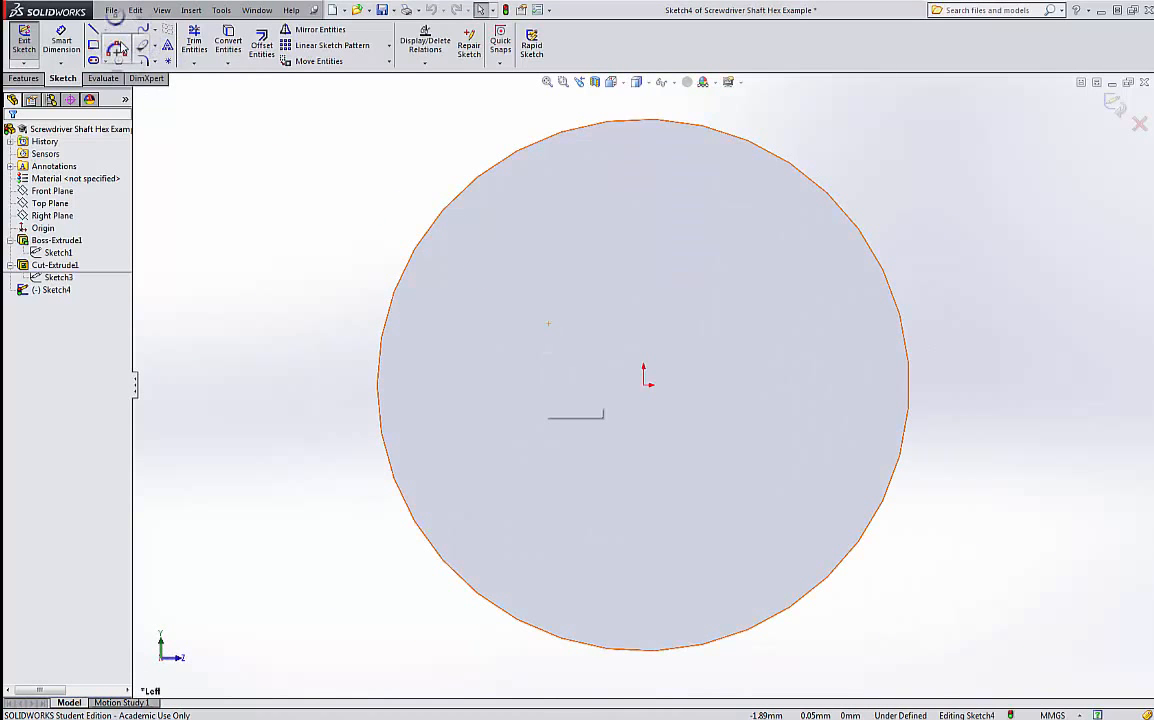
Sketch a rectangle about 5 by 4.4 mm around the origin and add a diagonal construction line from its upper-left to lower-right corner.
click(93, 45)
click(516, 276)
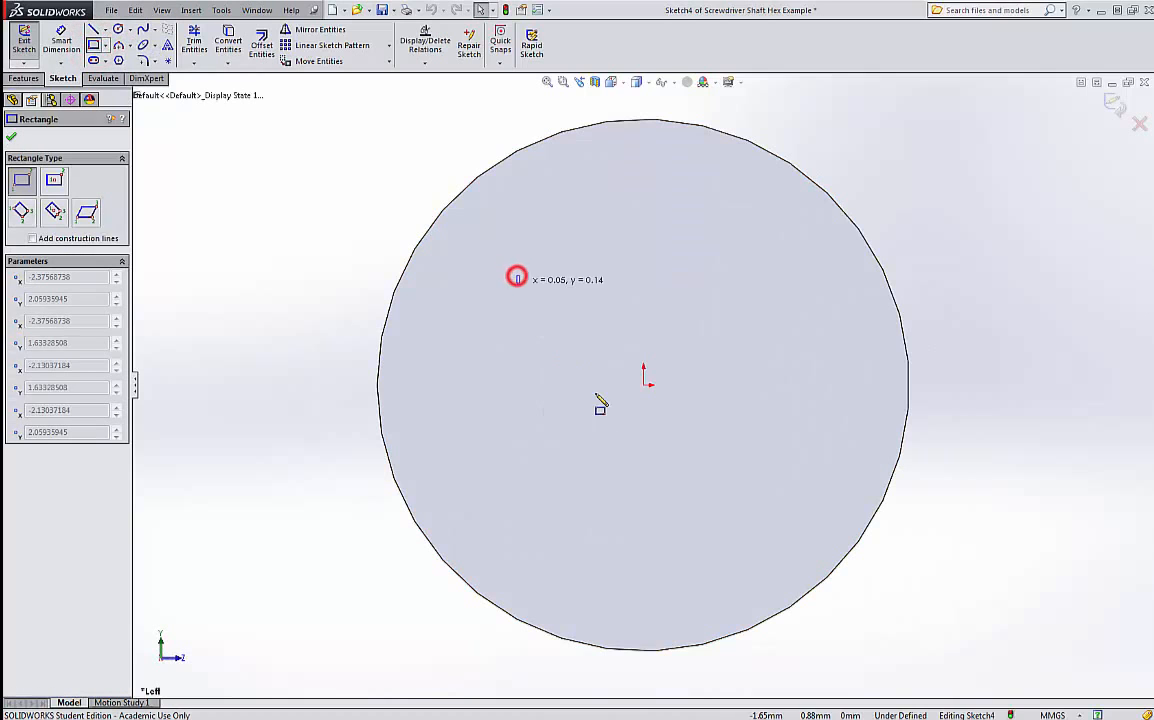
click(782, 508)
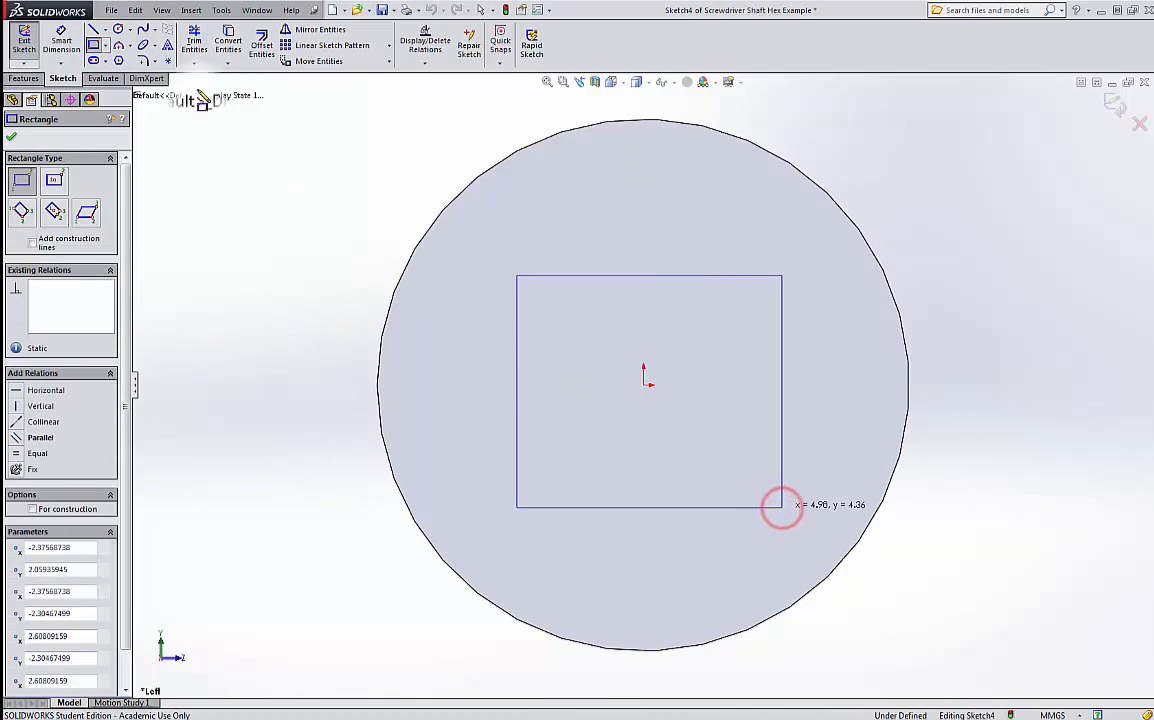
click(104, 29)
click(121, 60)
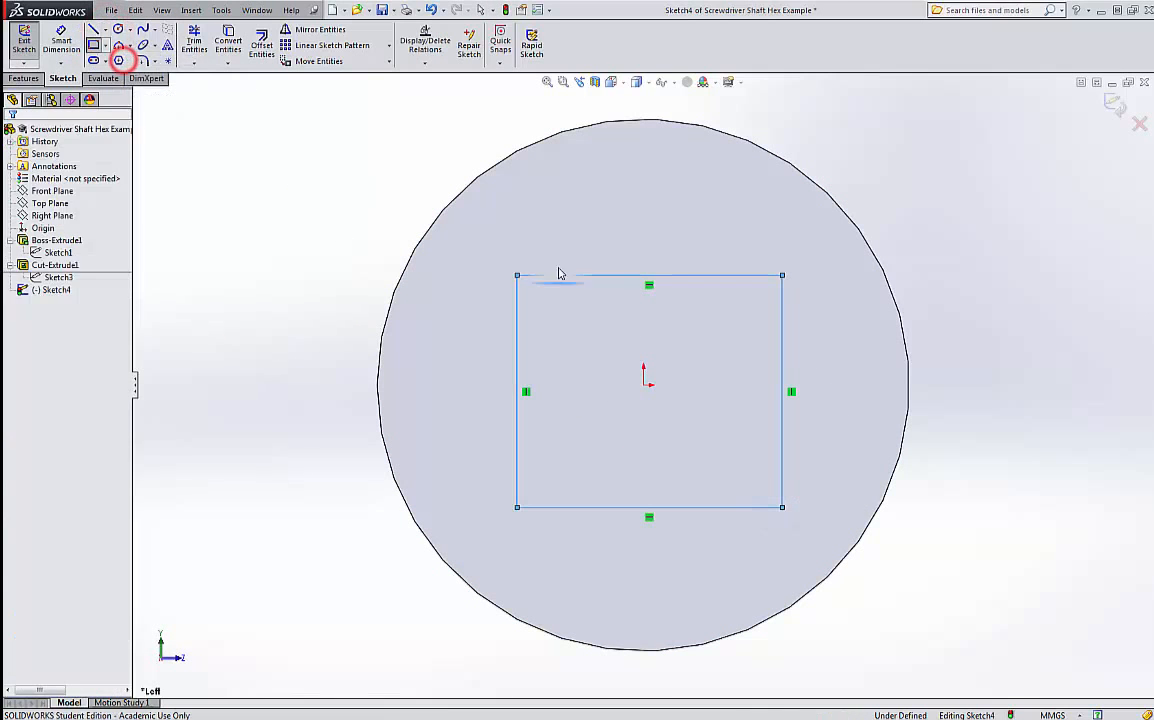
click(517, 275)
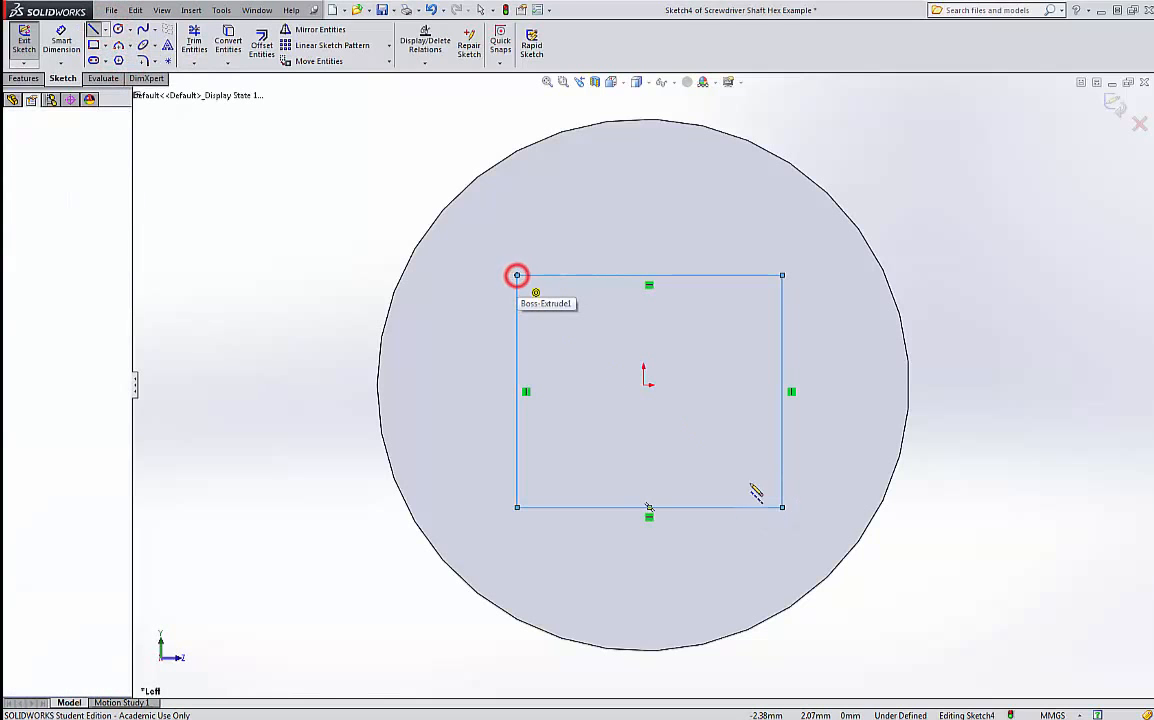
click(782, 507)
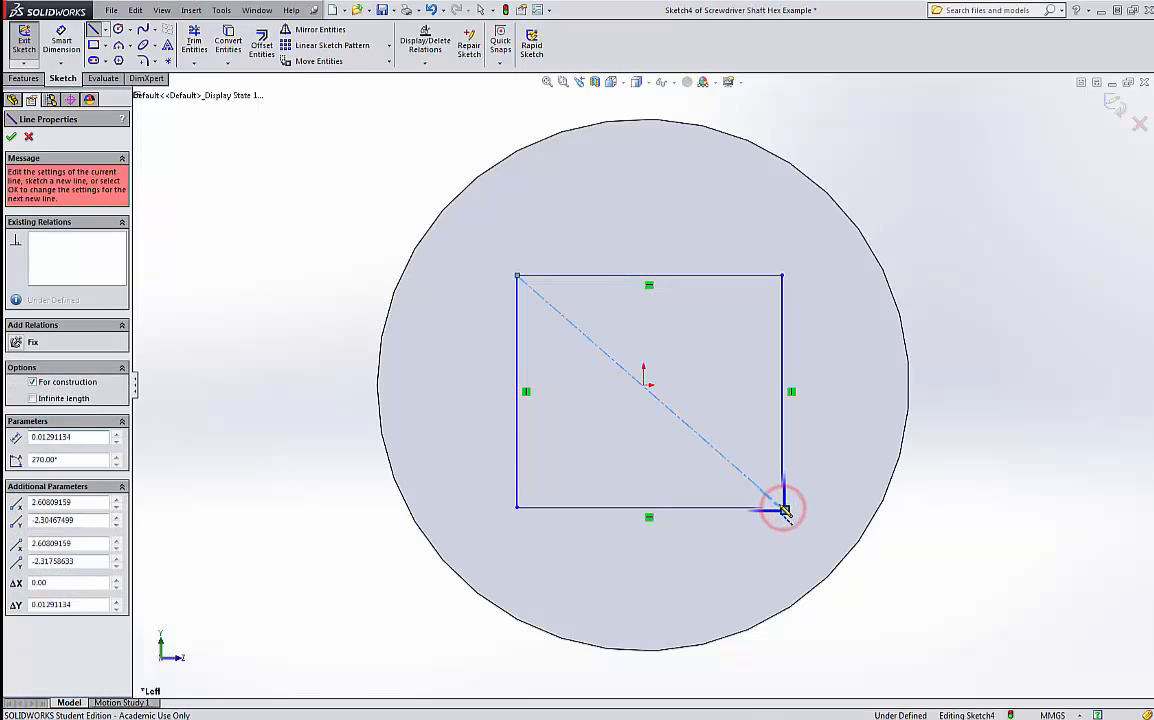
key(Escape)
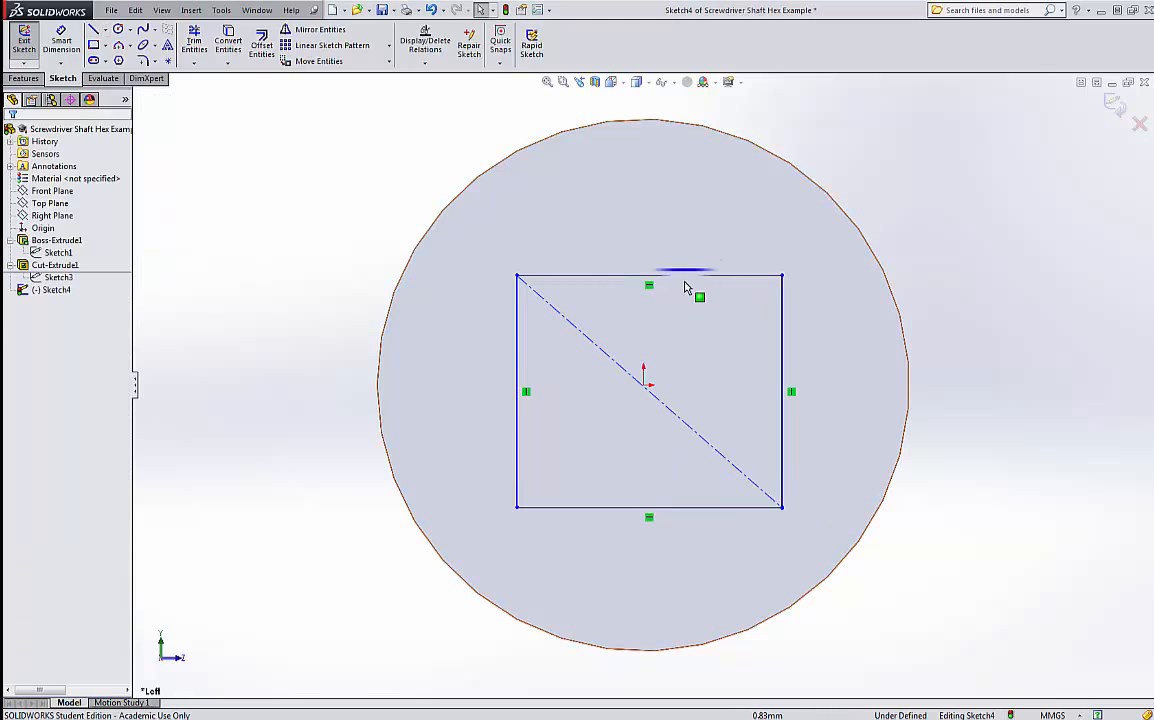
Make all four sides of the rectangle equal in length.
click(782, 354)
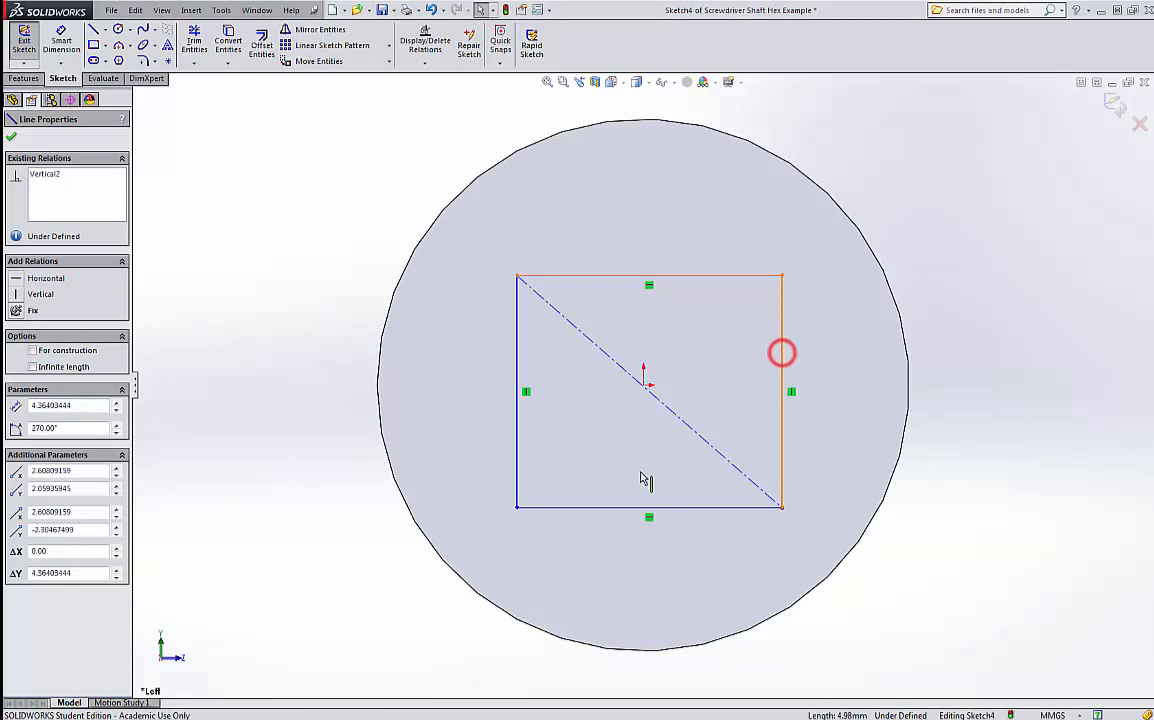
ctrl+click(596, 509)
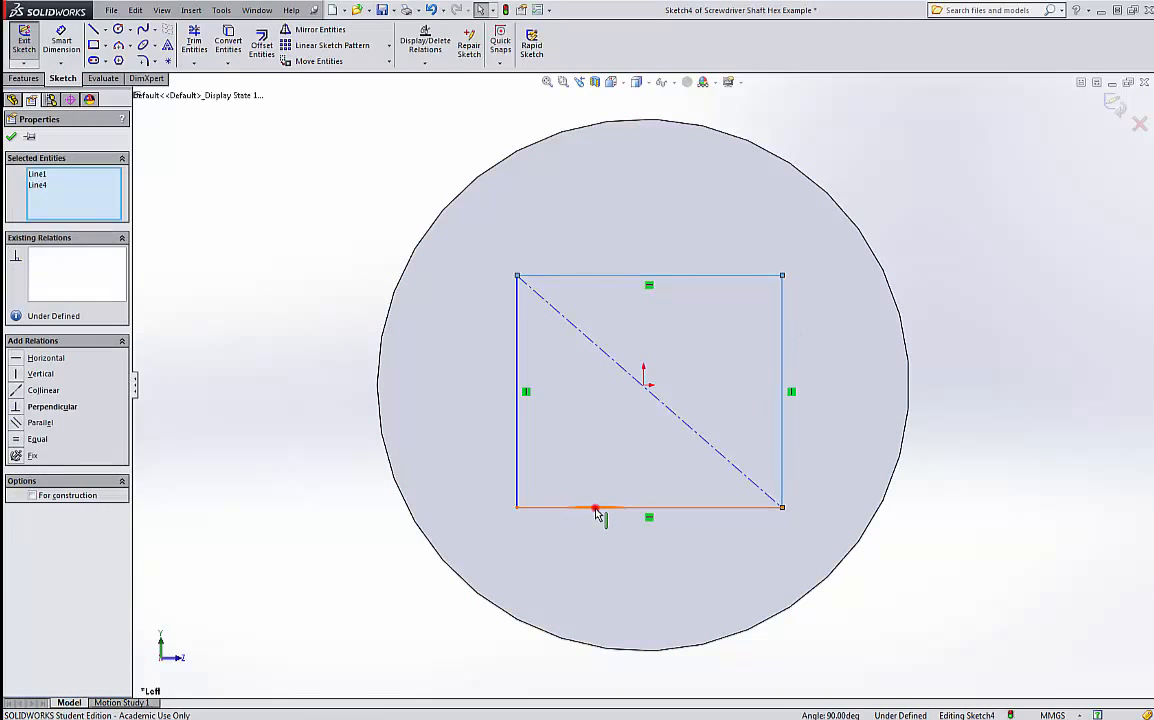
ctrl+click(515, 440)
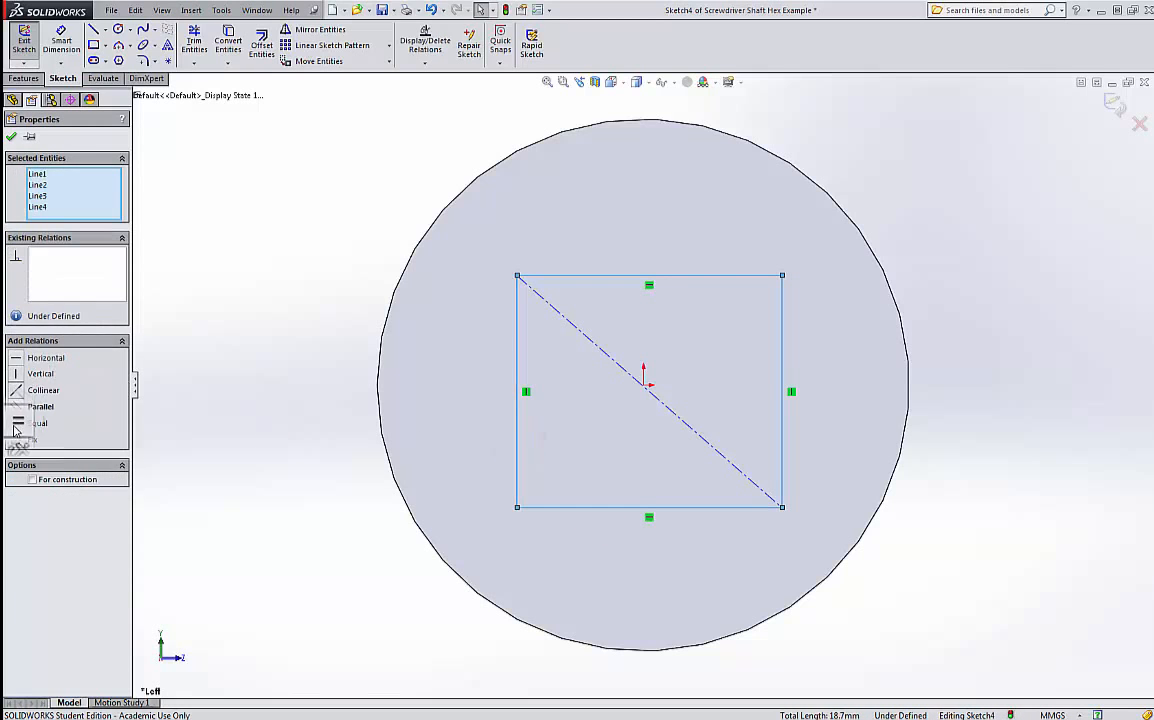
click(16, 425)
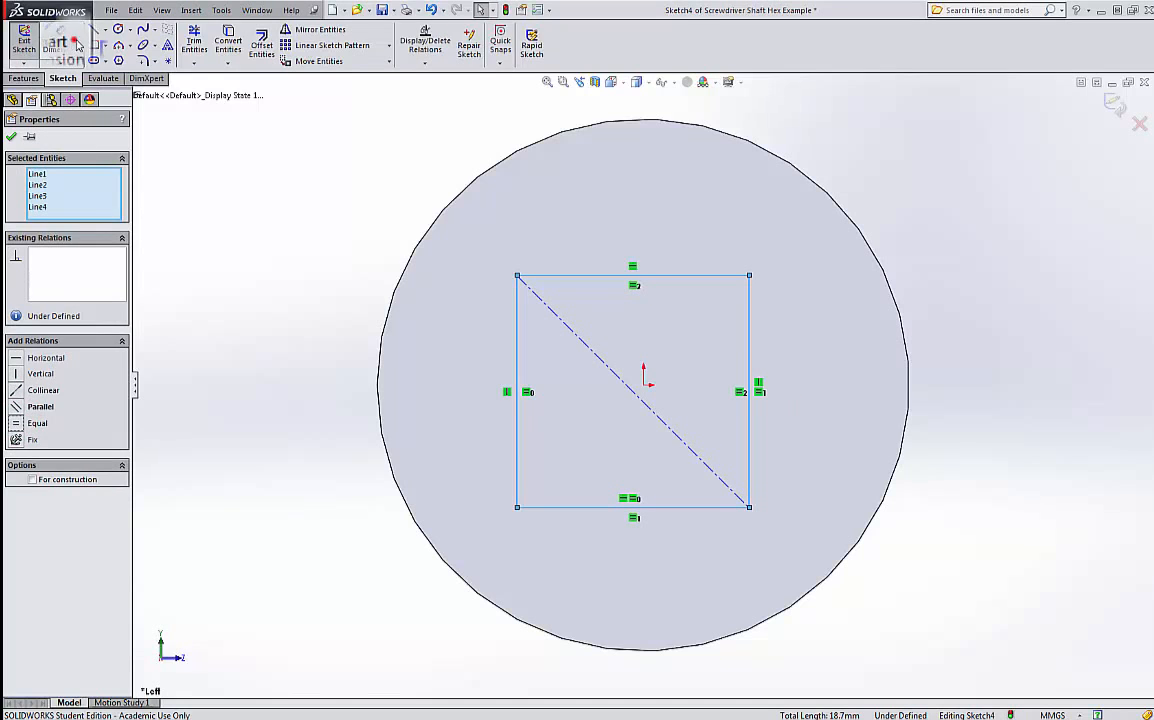
Dimension the width of the square to 6 mm.
click(74, 41)
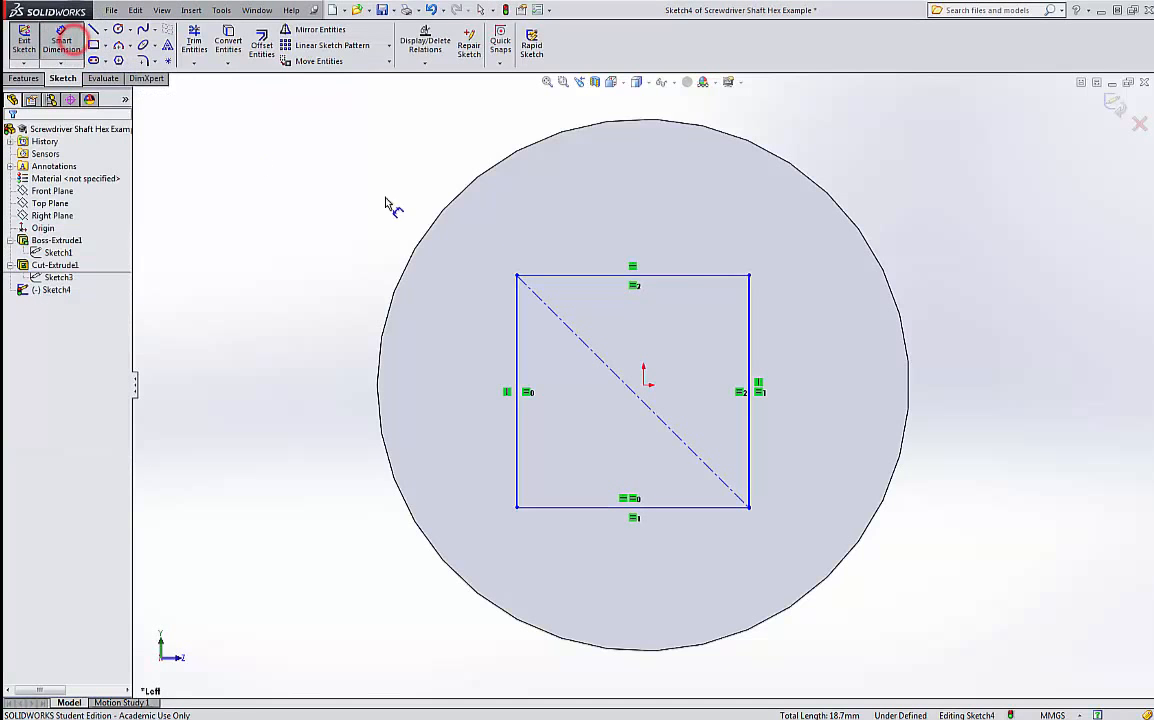
click(676, 188)
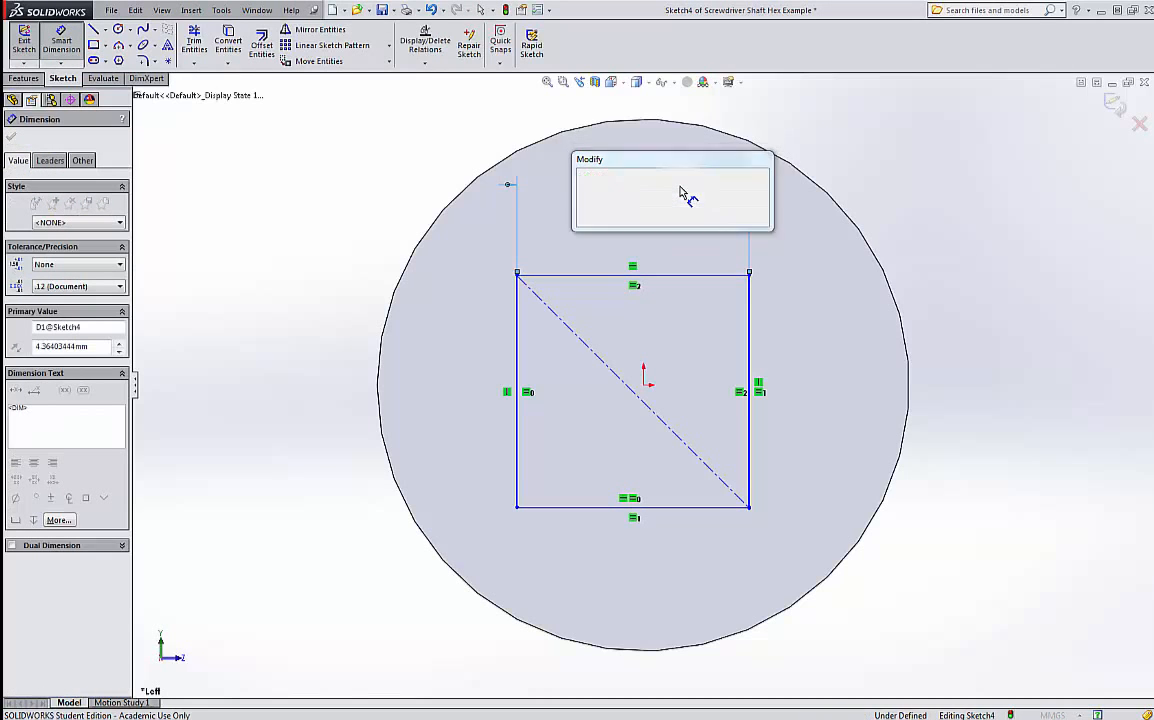
text(6)
key(Return)
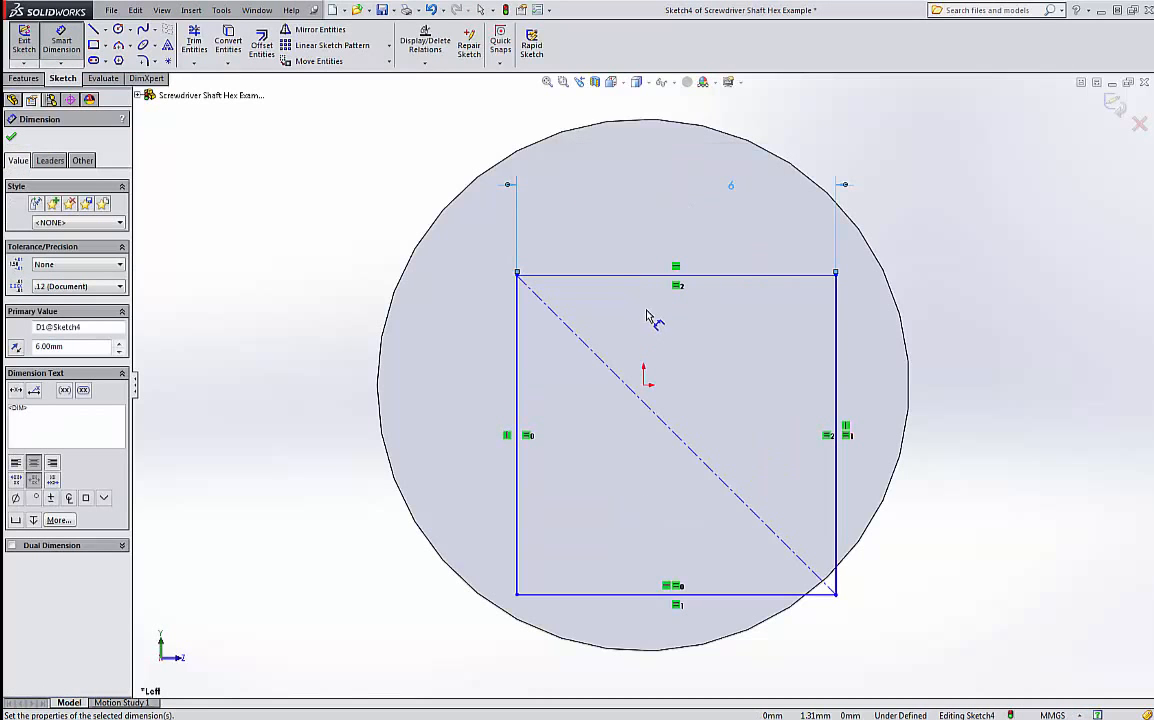
key(Escape)
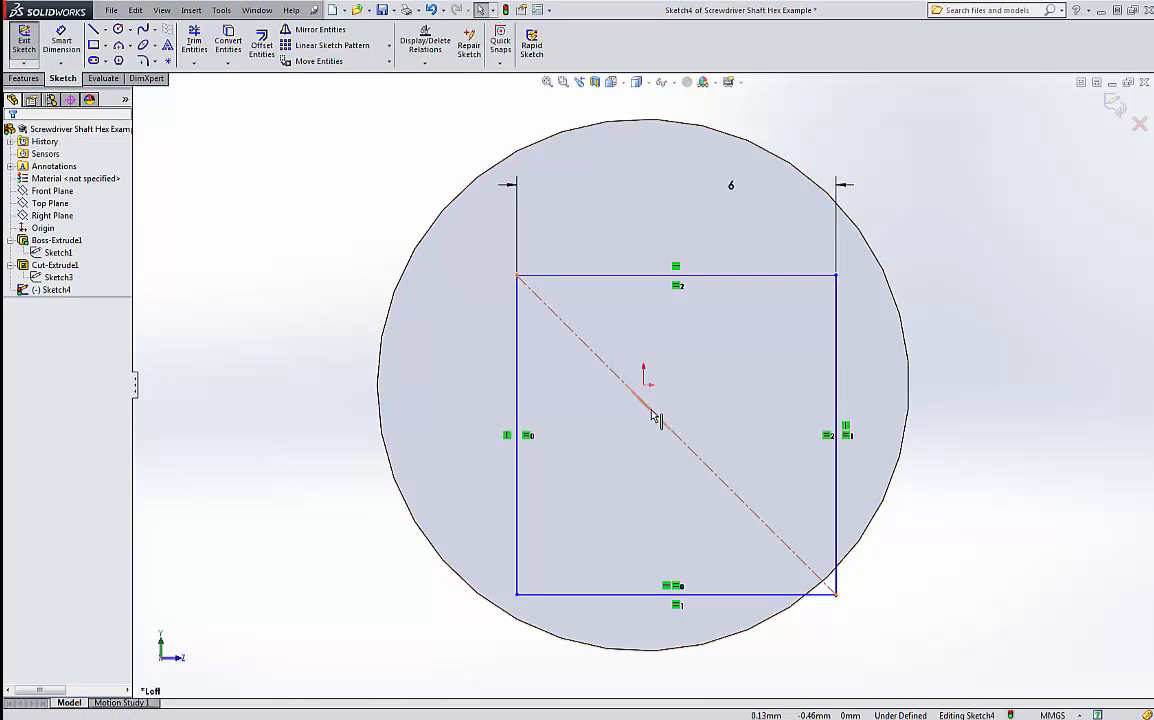
Make the midpoint of the diagonal construction line coincident with the origin and exit the sketch.
click(652, 415)
right_click(656, 412)
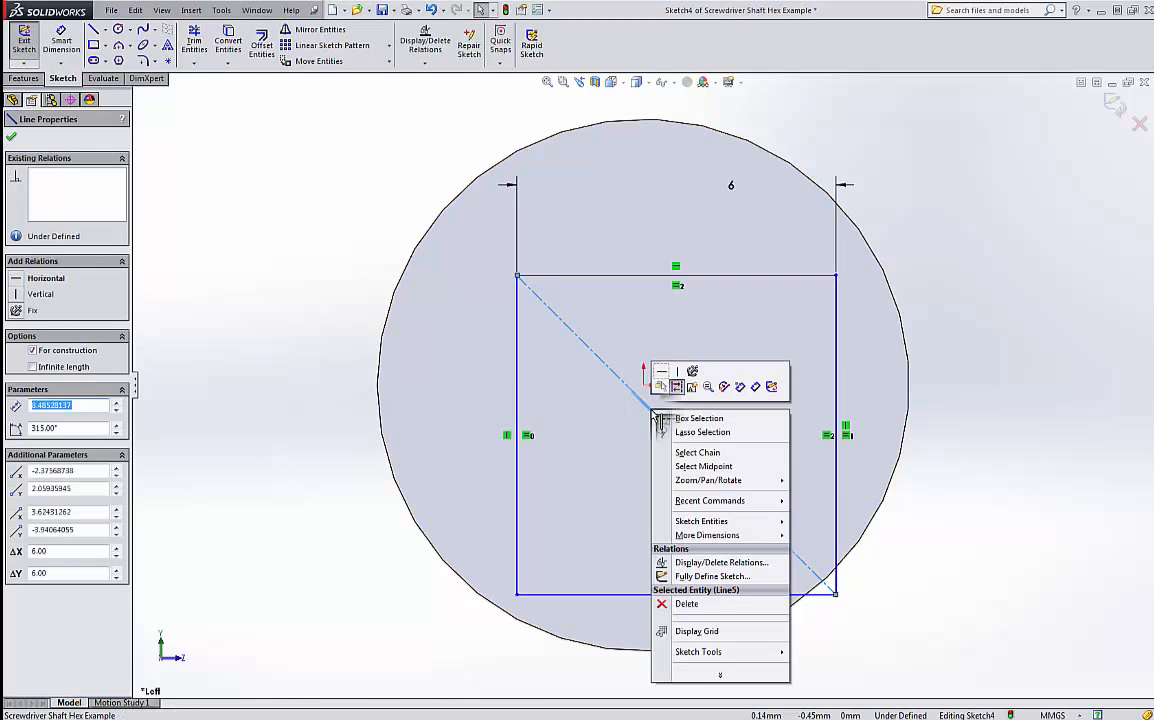
click(729, 465)
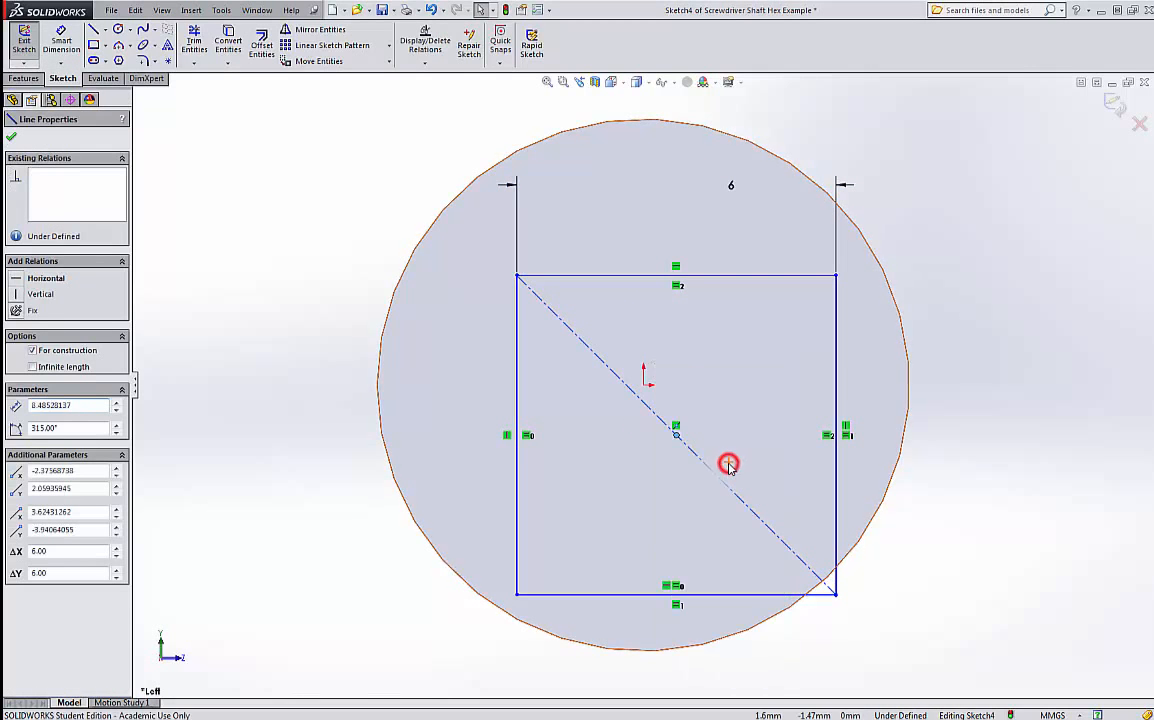
click(643, 386)
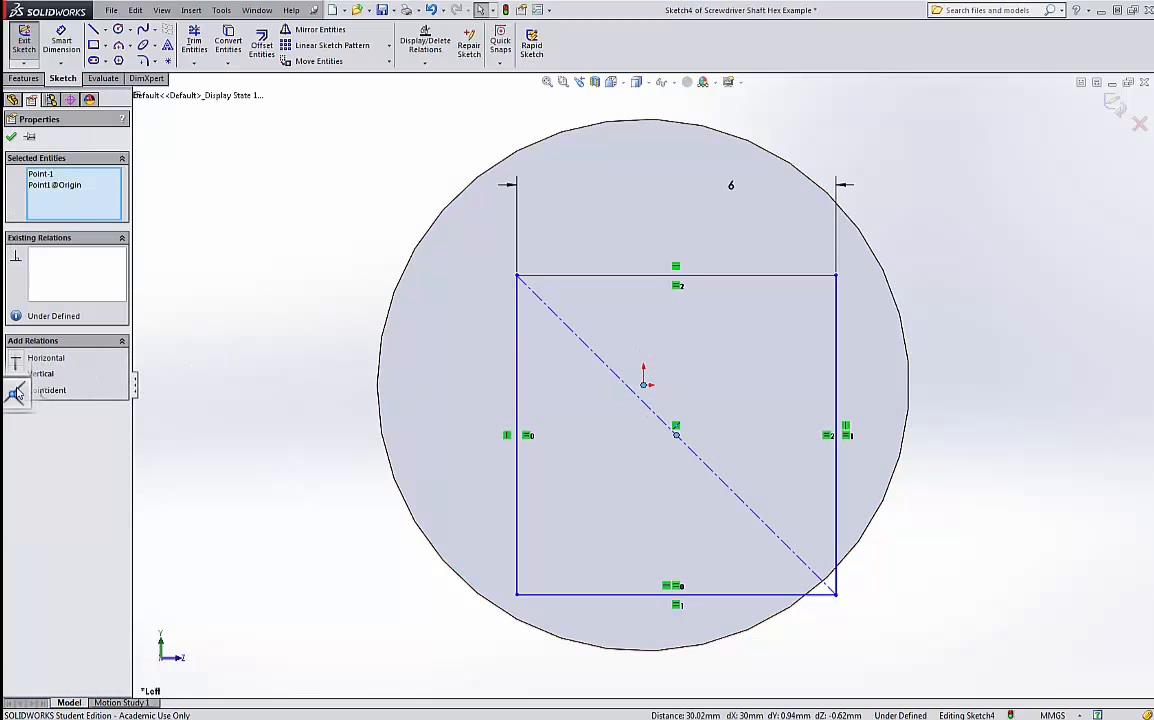
click(16, 390)
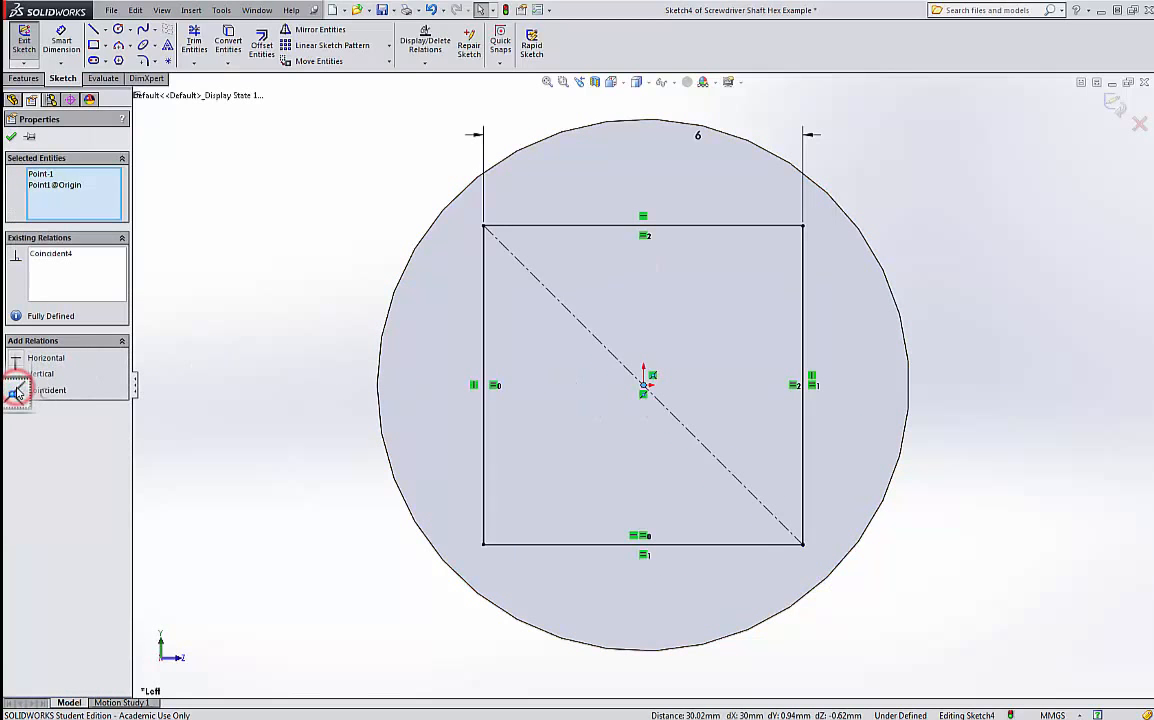
click(11, 135)
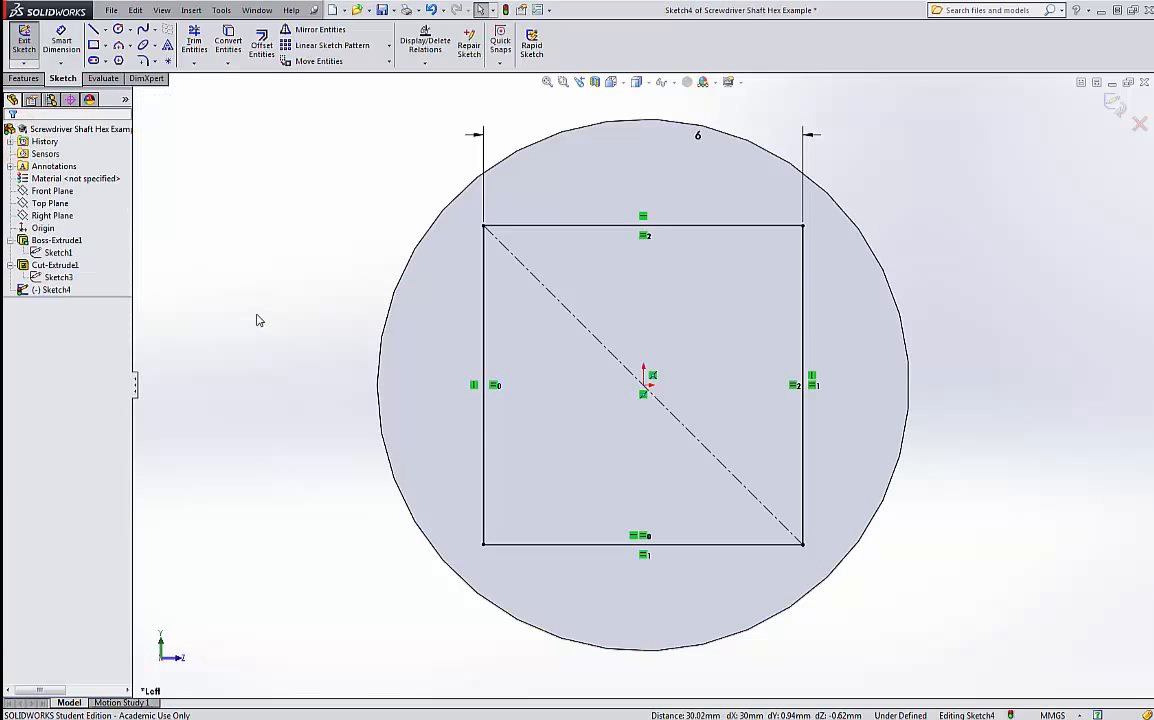
click(1113, 104)
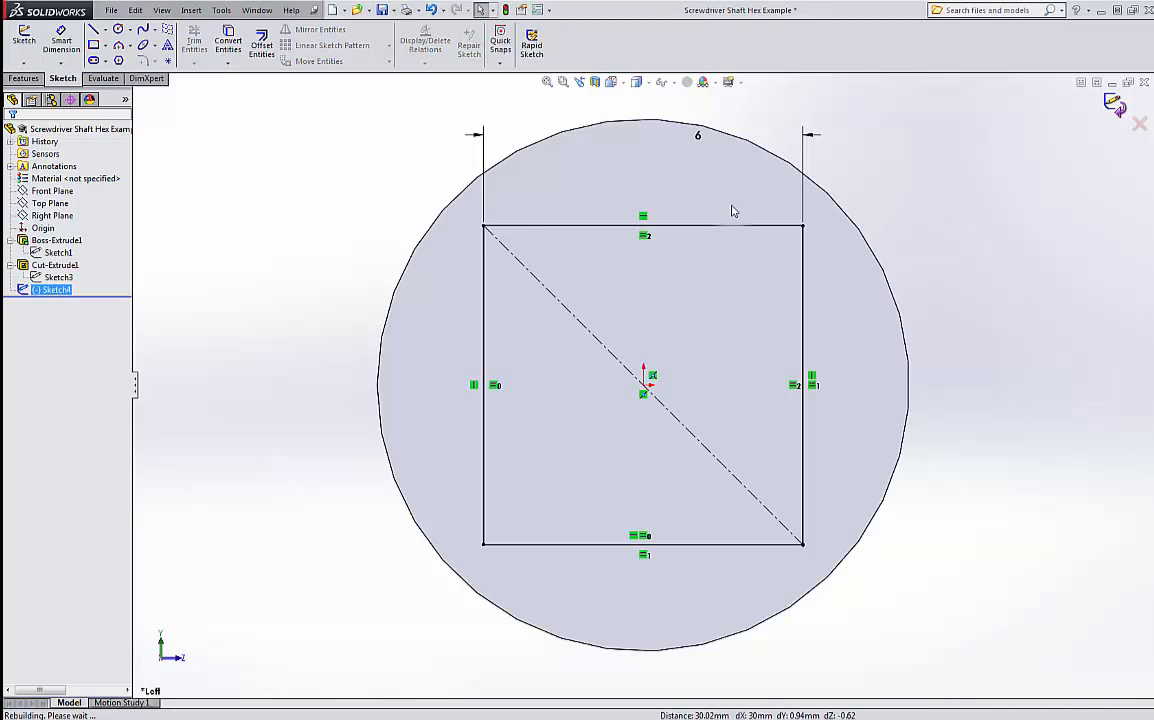
Cut the square into the cylinder's end with a 15 mm deep blind Extruded Cut.
click(22, 78)
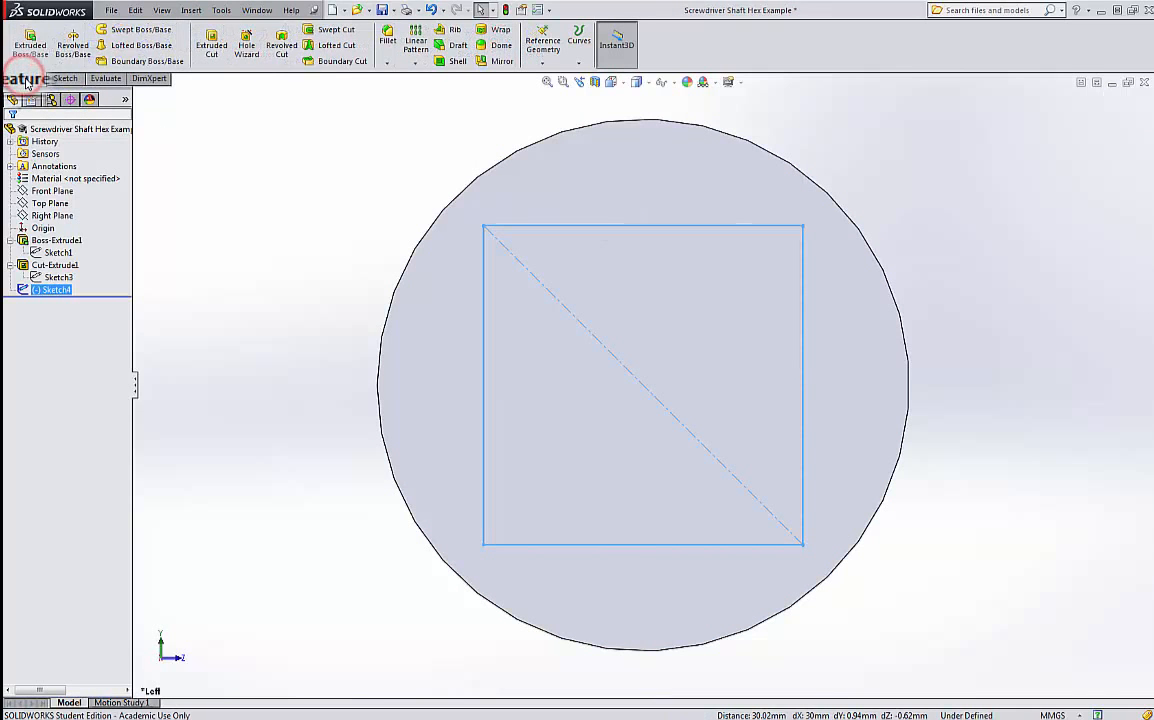
click(211, 40)
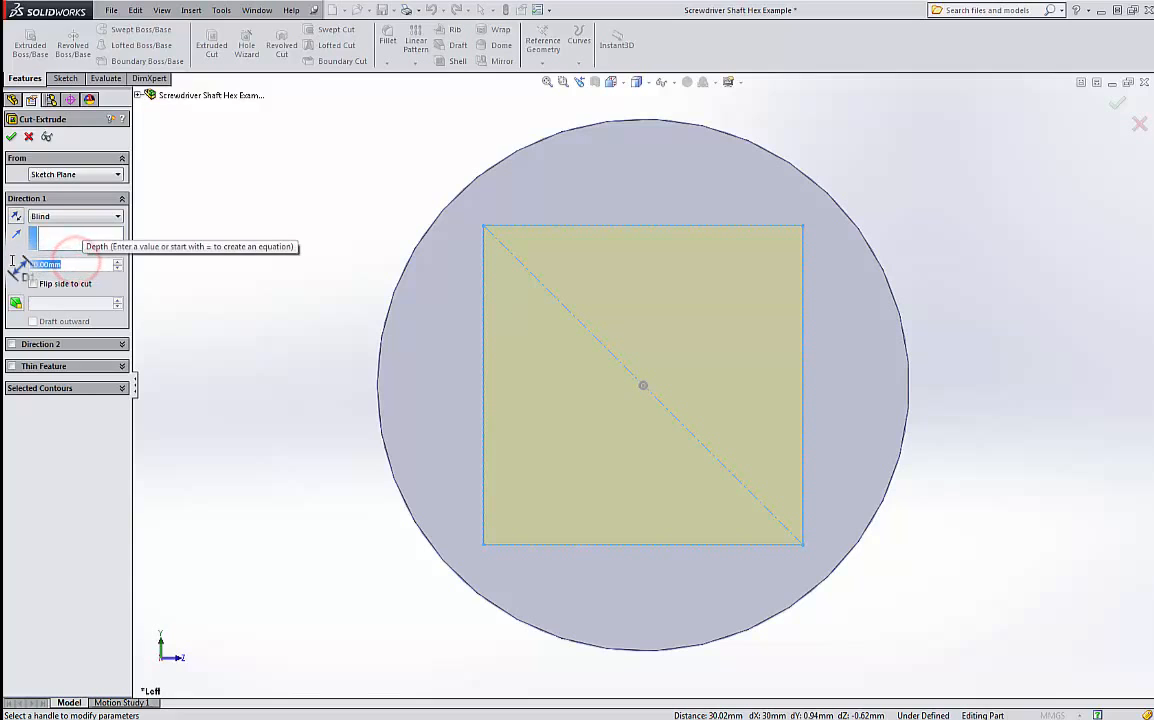
text(15)
key(Return)
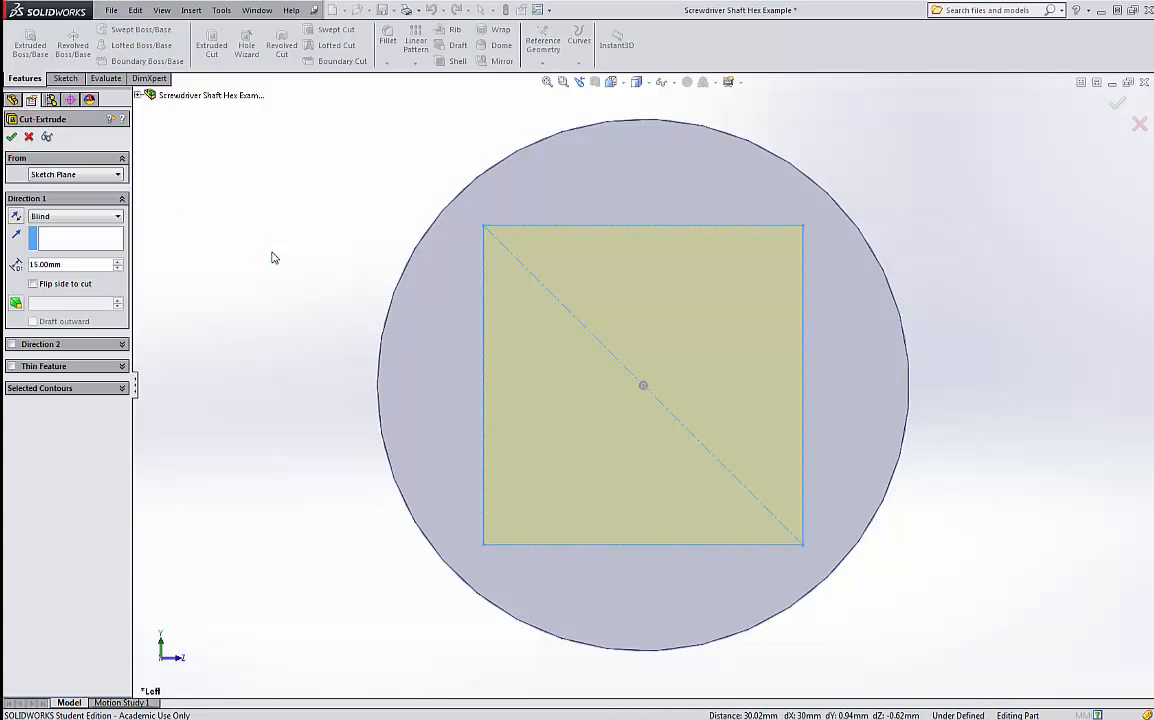
key(Return)
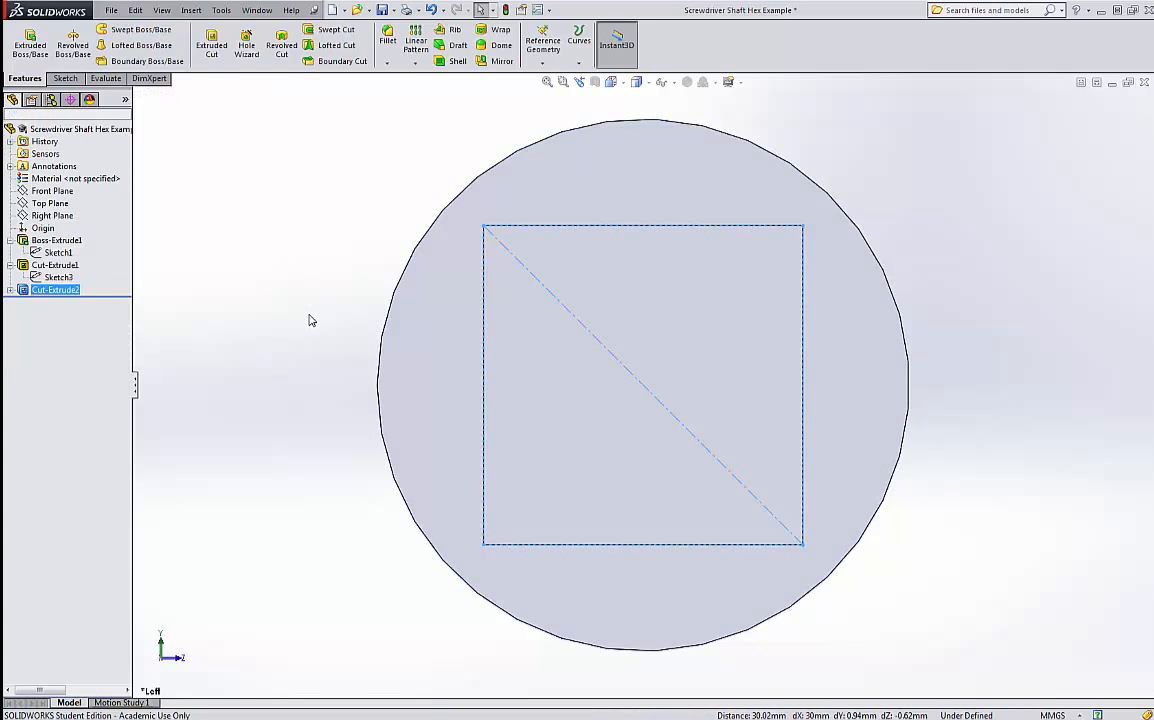
scroll(309, 321, up, 1)
scroll(310, 318, up, 3)
middle_drag(312, 312, 464, 247)
click(278, 291)
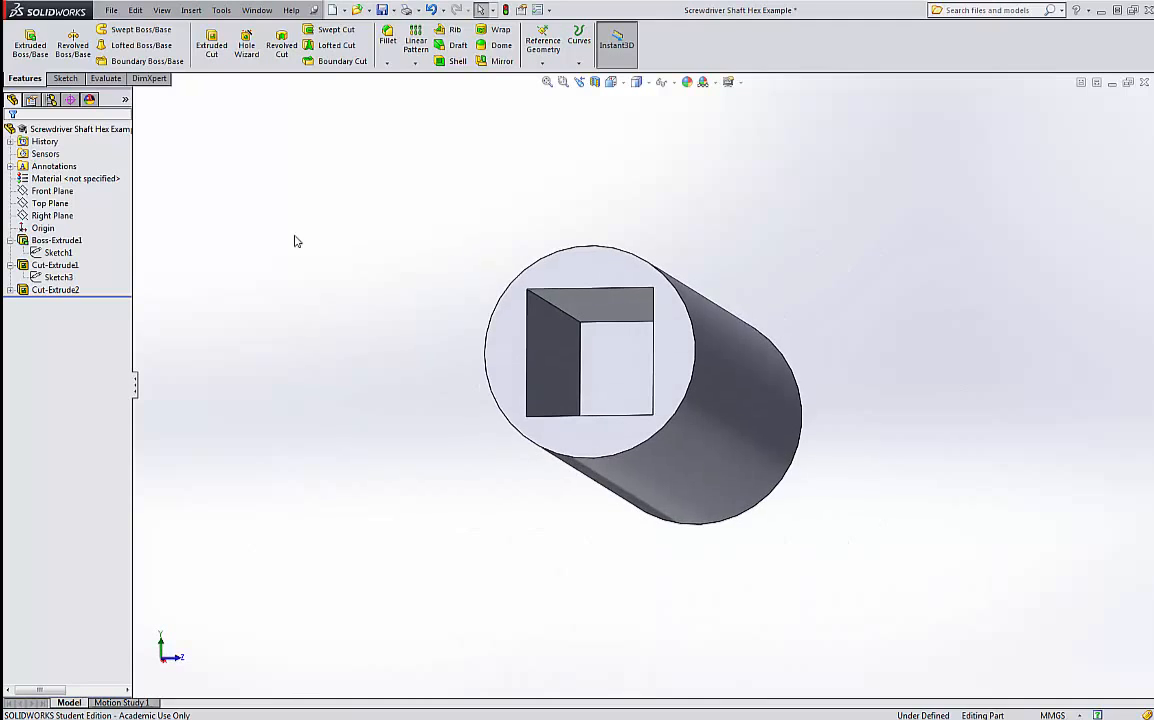
Start a constant-size Fillet with a 0.5 mm radius and select the square pocket's floor and four side walls.
click(384, 36)
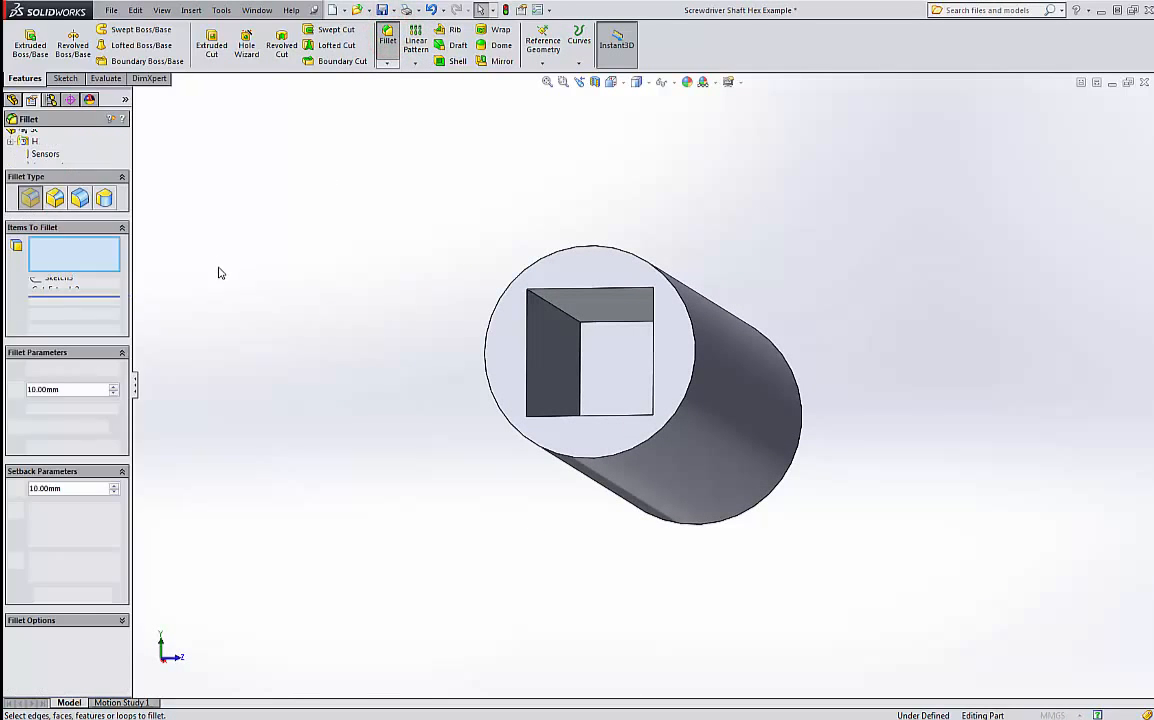
click(81, 389)
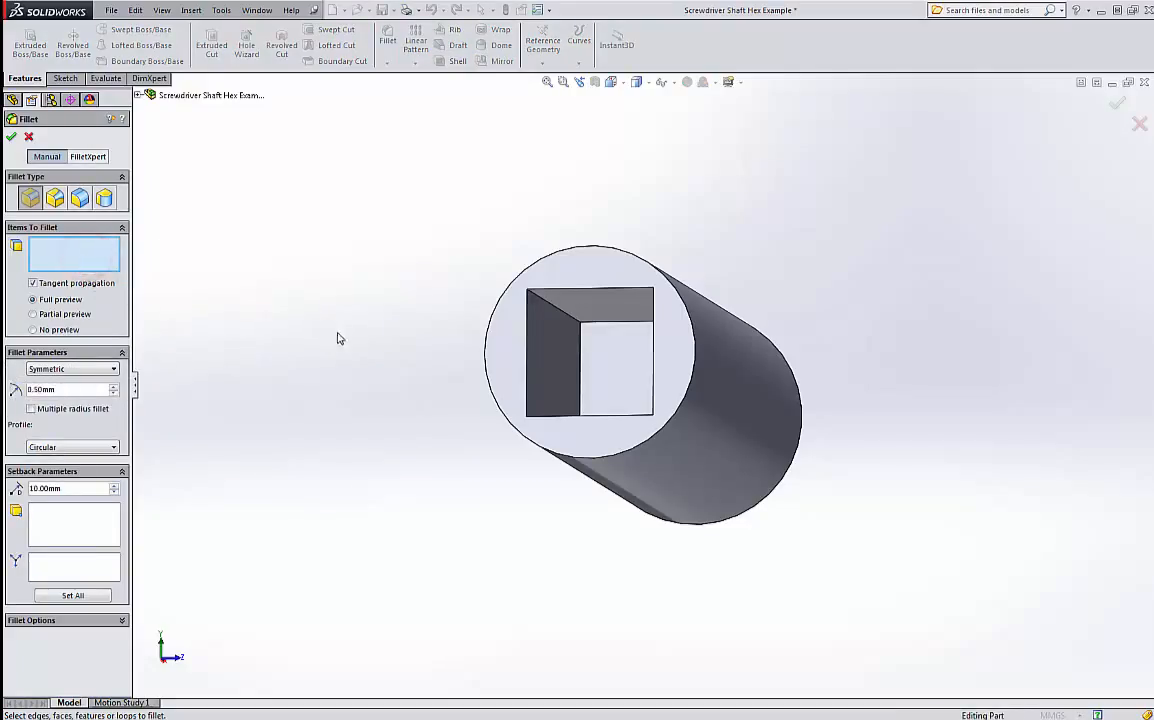
click(617, 363)
click(561, 342)
click(586, 308)
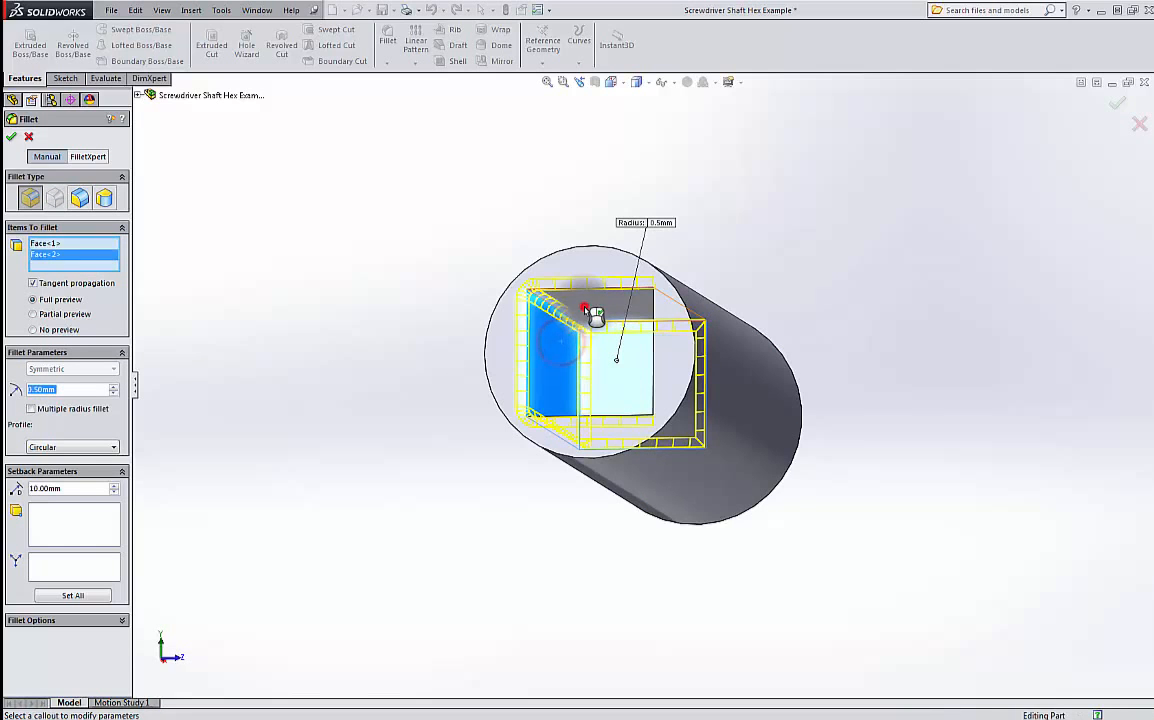
middle_drag(425, 345, 480, 368)
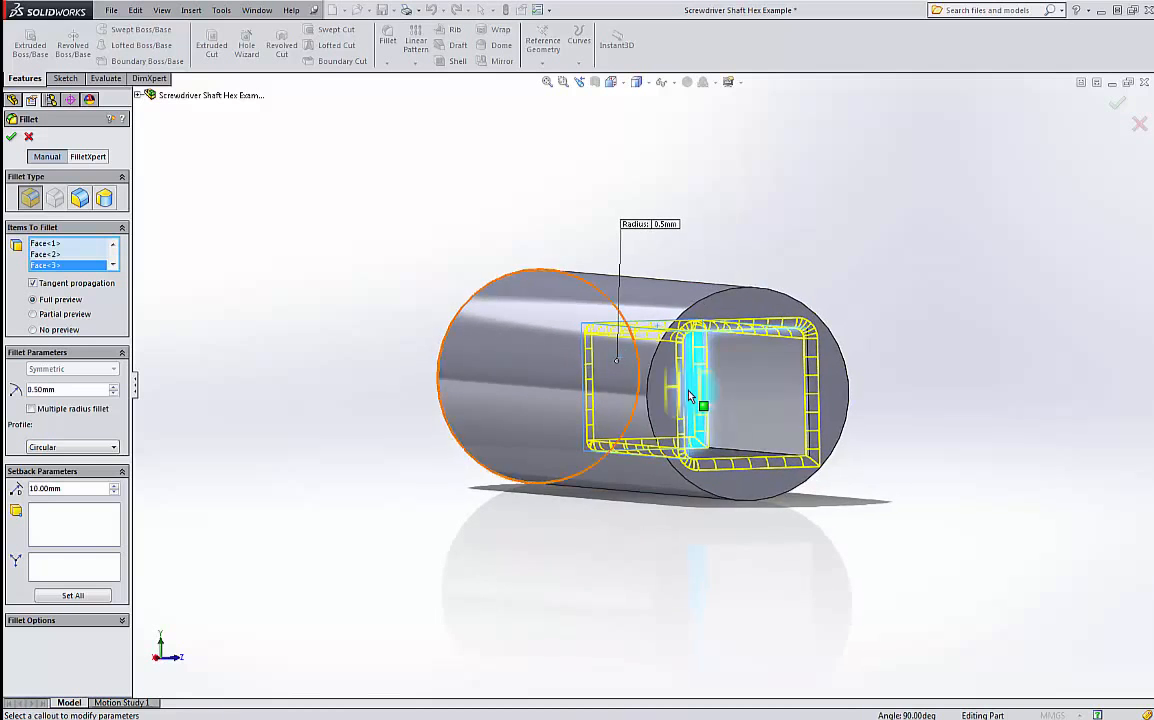
click(747, 327)
middle_drag(695, 449, 675, 466)
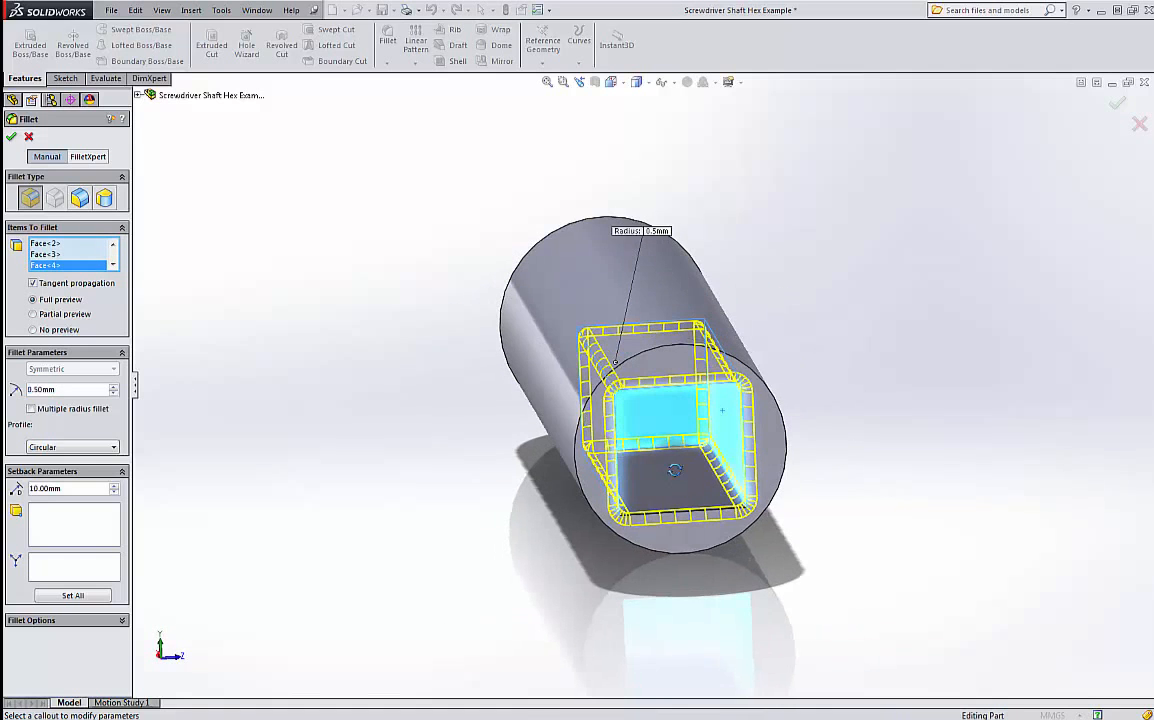
click(677, 468)
Add the hexagonal socket's six side walls and floor to the faces being filleted.
middle_drag(500, 422, 730, 405)
click(521, 236)
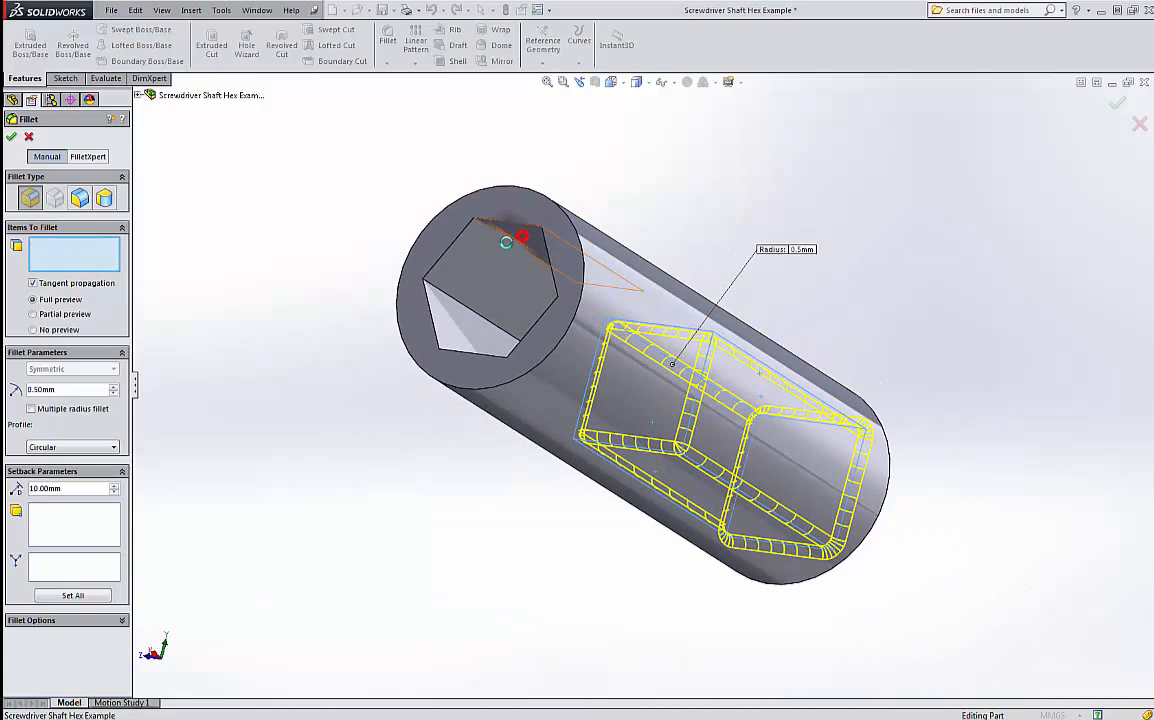
click(479, 265)
click(453, 327)
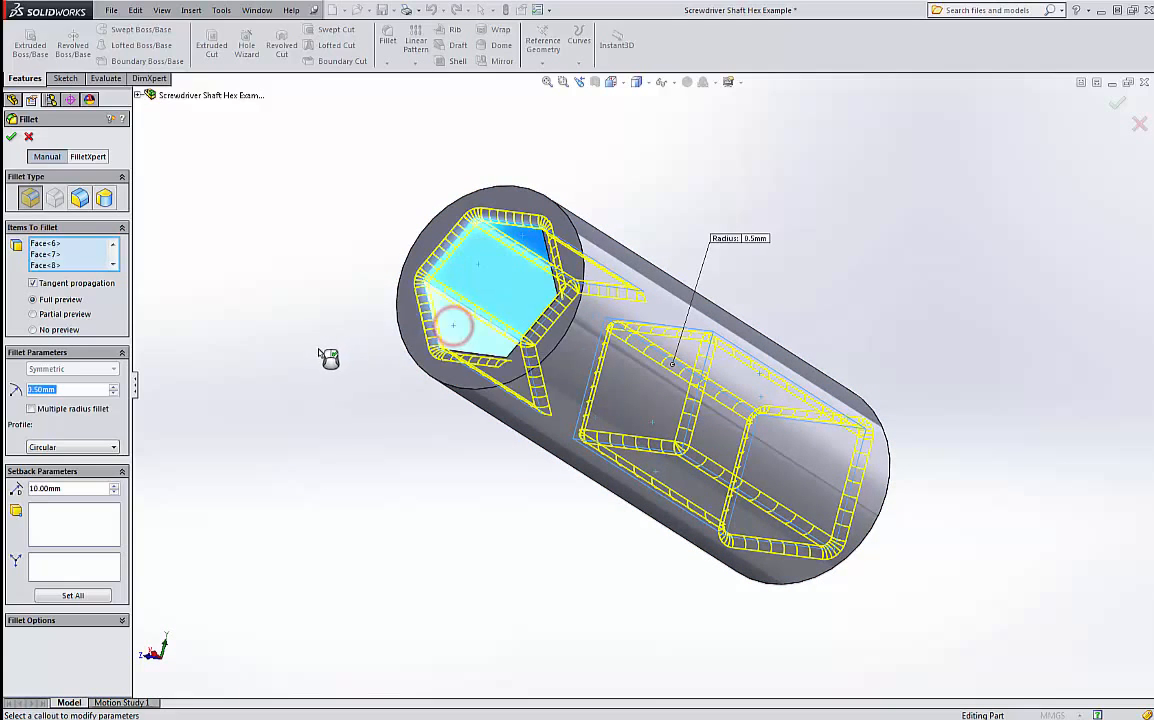
middle_drag(330, 355, 397, 438)
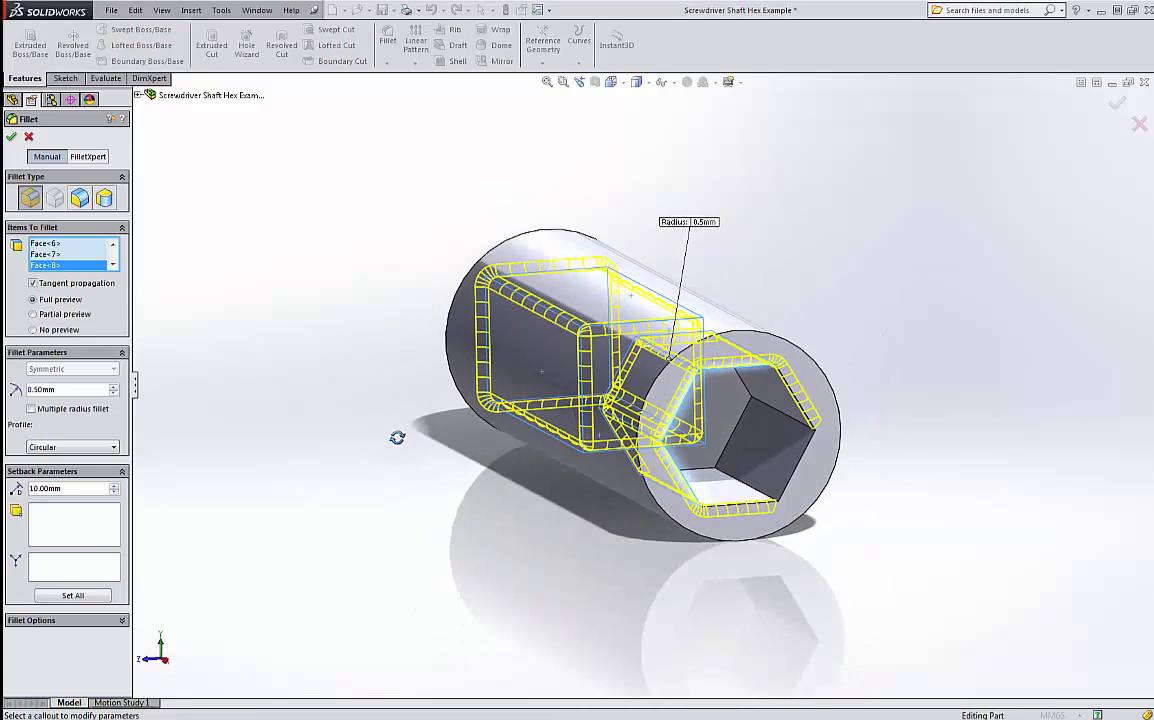
click(770, 395)
click(761, 436)
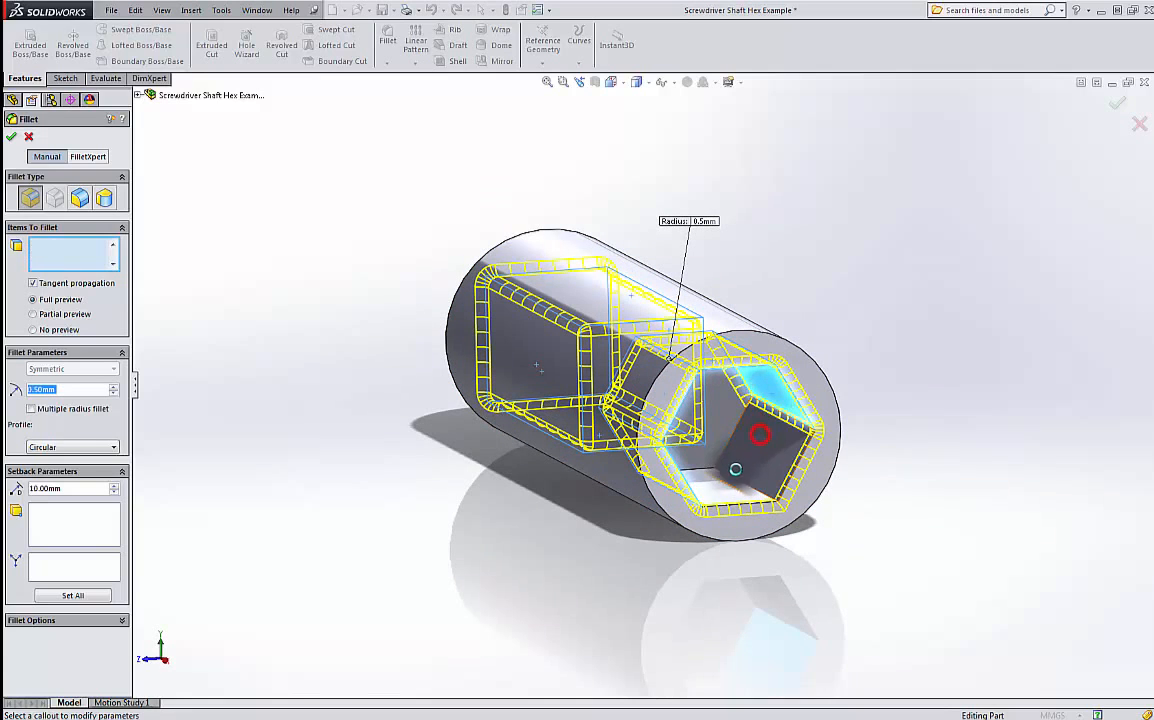
click(719, 489)
click(665, 375)
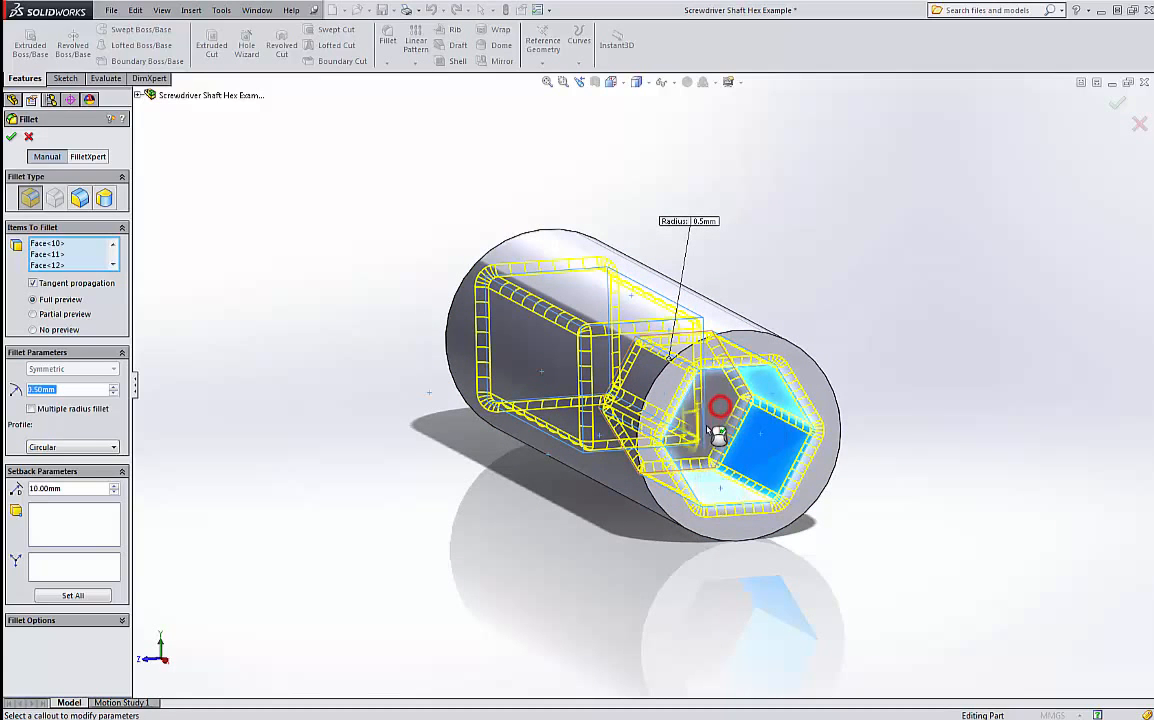
Add both flat end faces of the cylinder to the fillet selection and apply the 0.5 mm fillet.
click(816, 382)
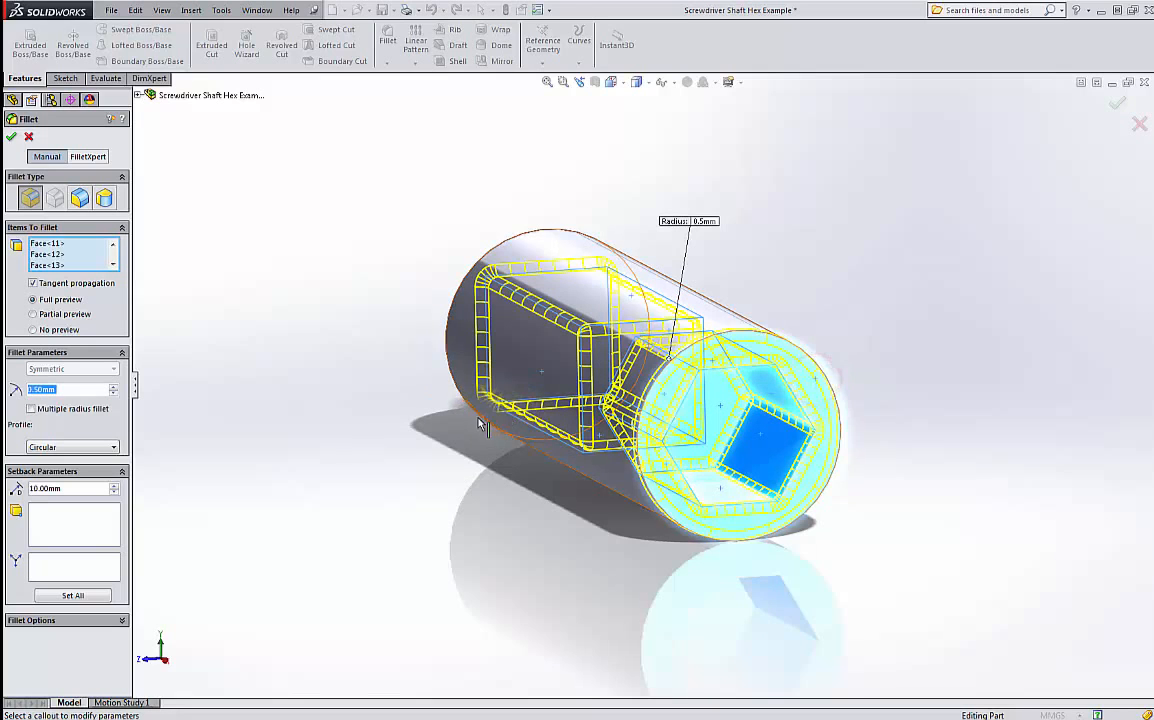
middle_drag(482, 425, 690, 461)
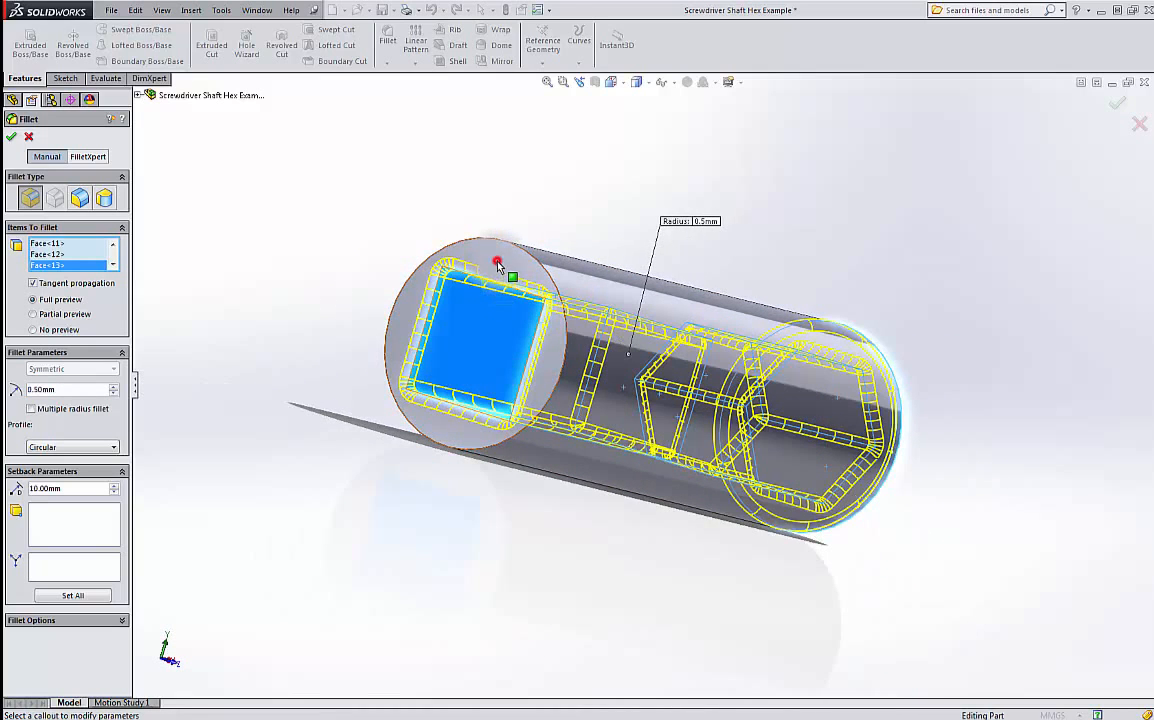
click(495, 258)
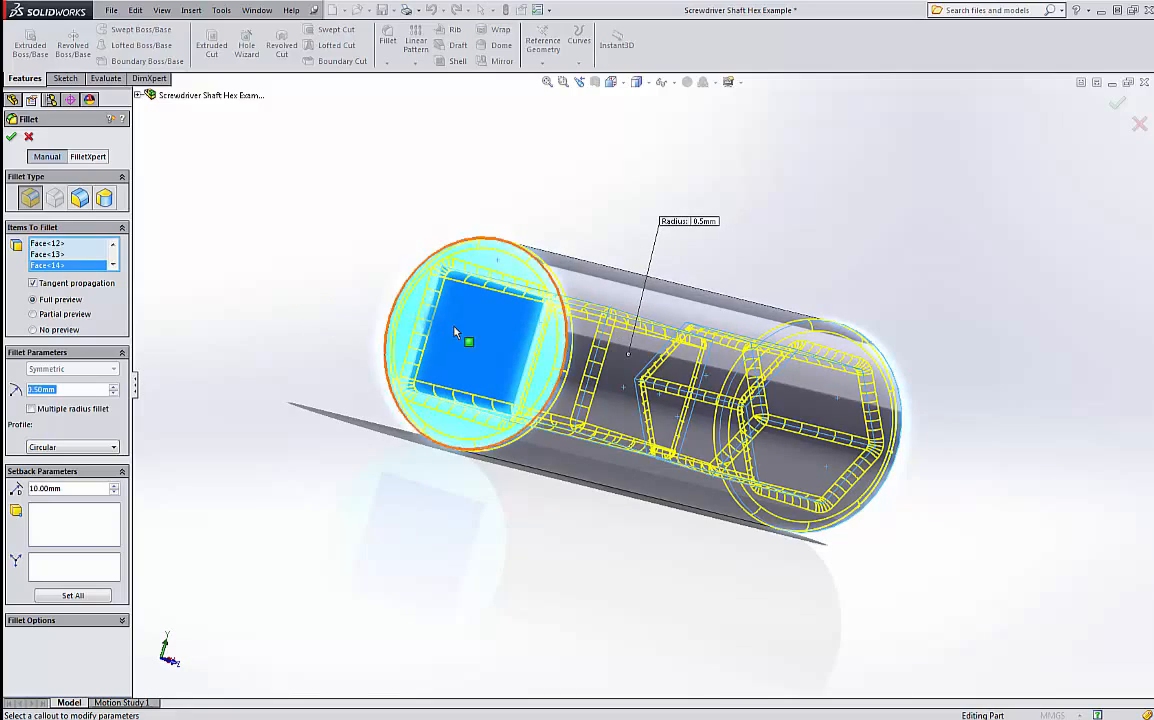
mouse_move(940, 315)
middle_down()
mouse_move(791, 301)
mouse_move(714, 265)
mouse_move(764, 315)
mouse_move(958, 291)
mouse_move(948, 317)
mouse_move(960, 330)
middle_up()
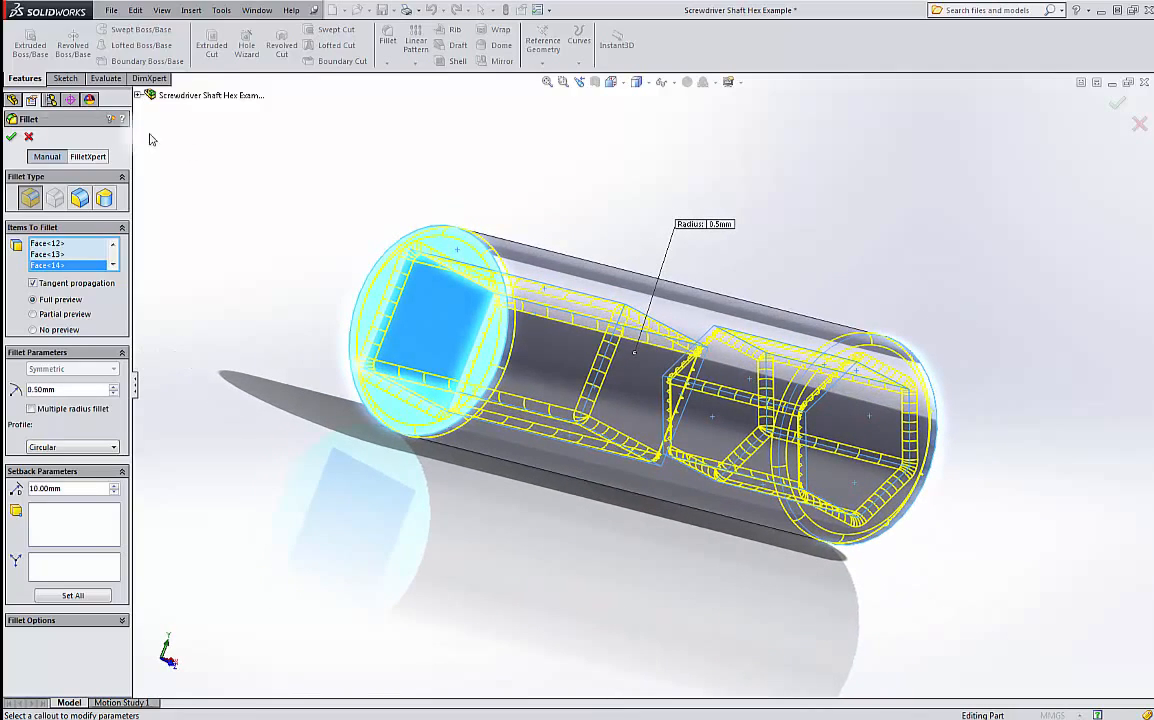
click(13, 138)
middle_drag(760, 300, 686, 418)
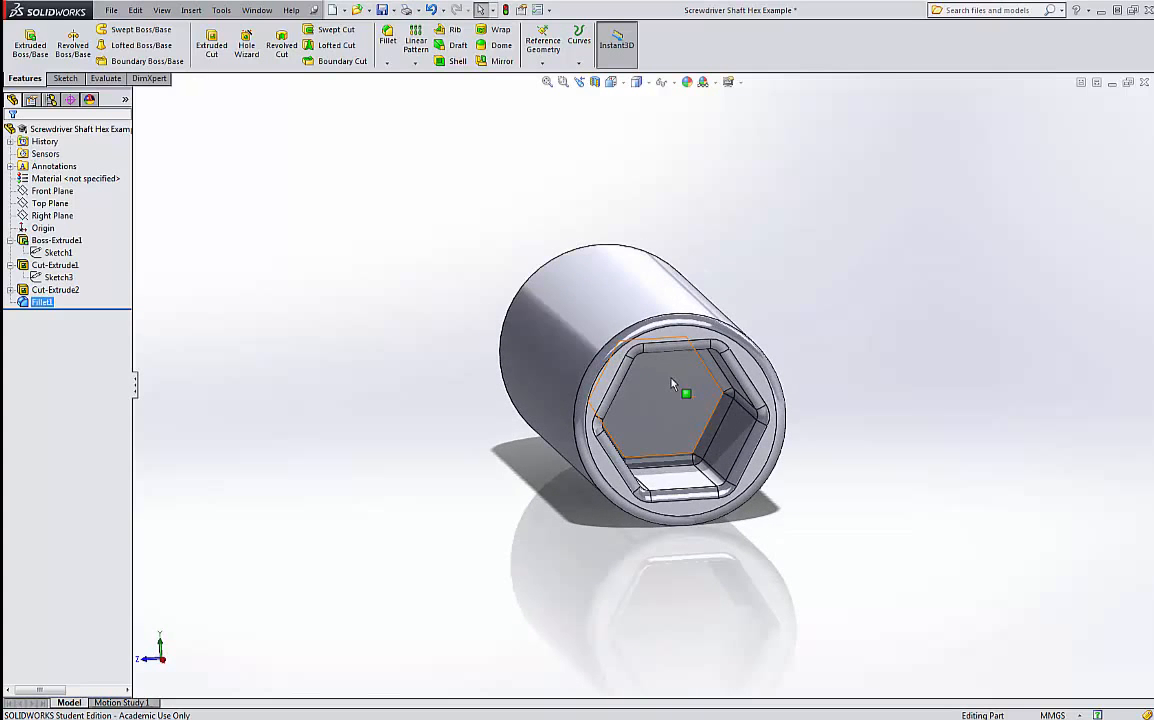
middle_drag(662, 383, 880, 428)
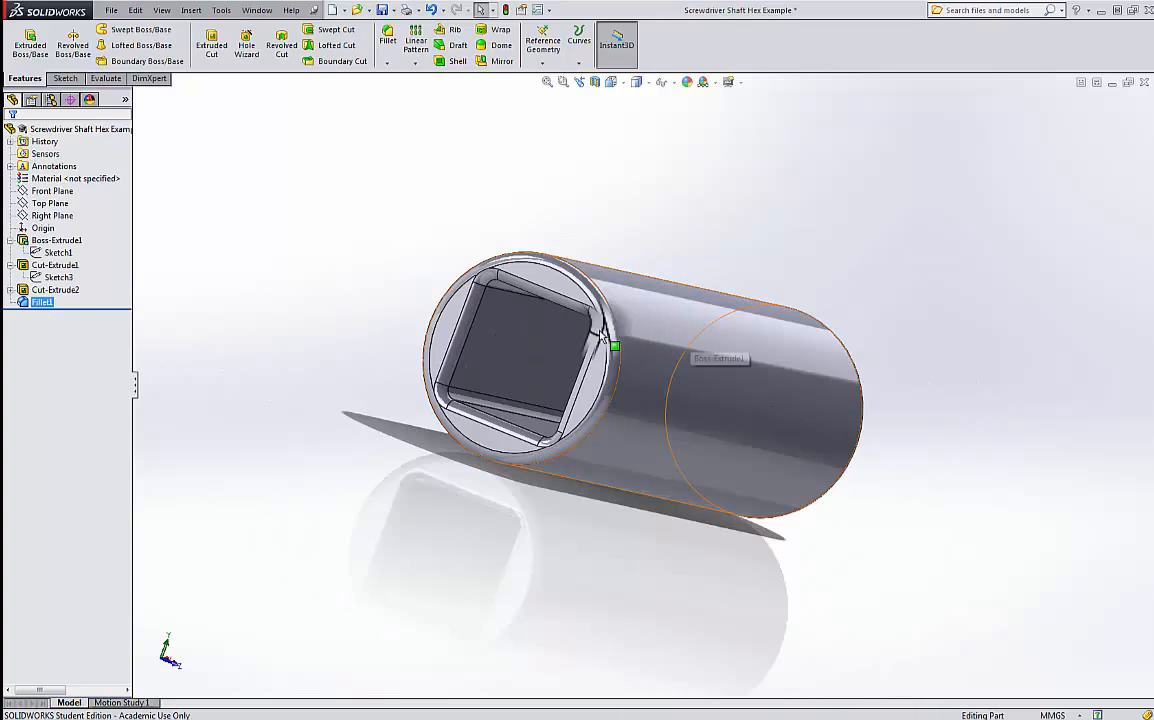